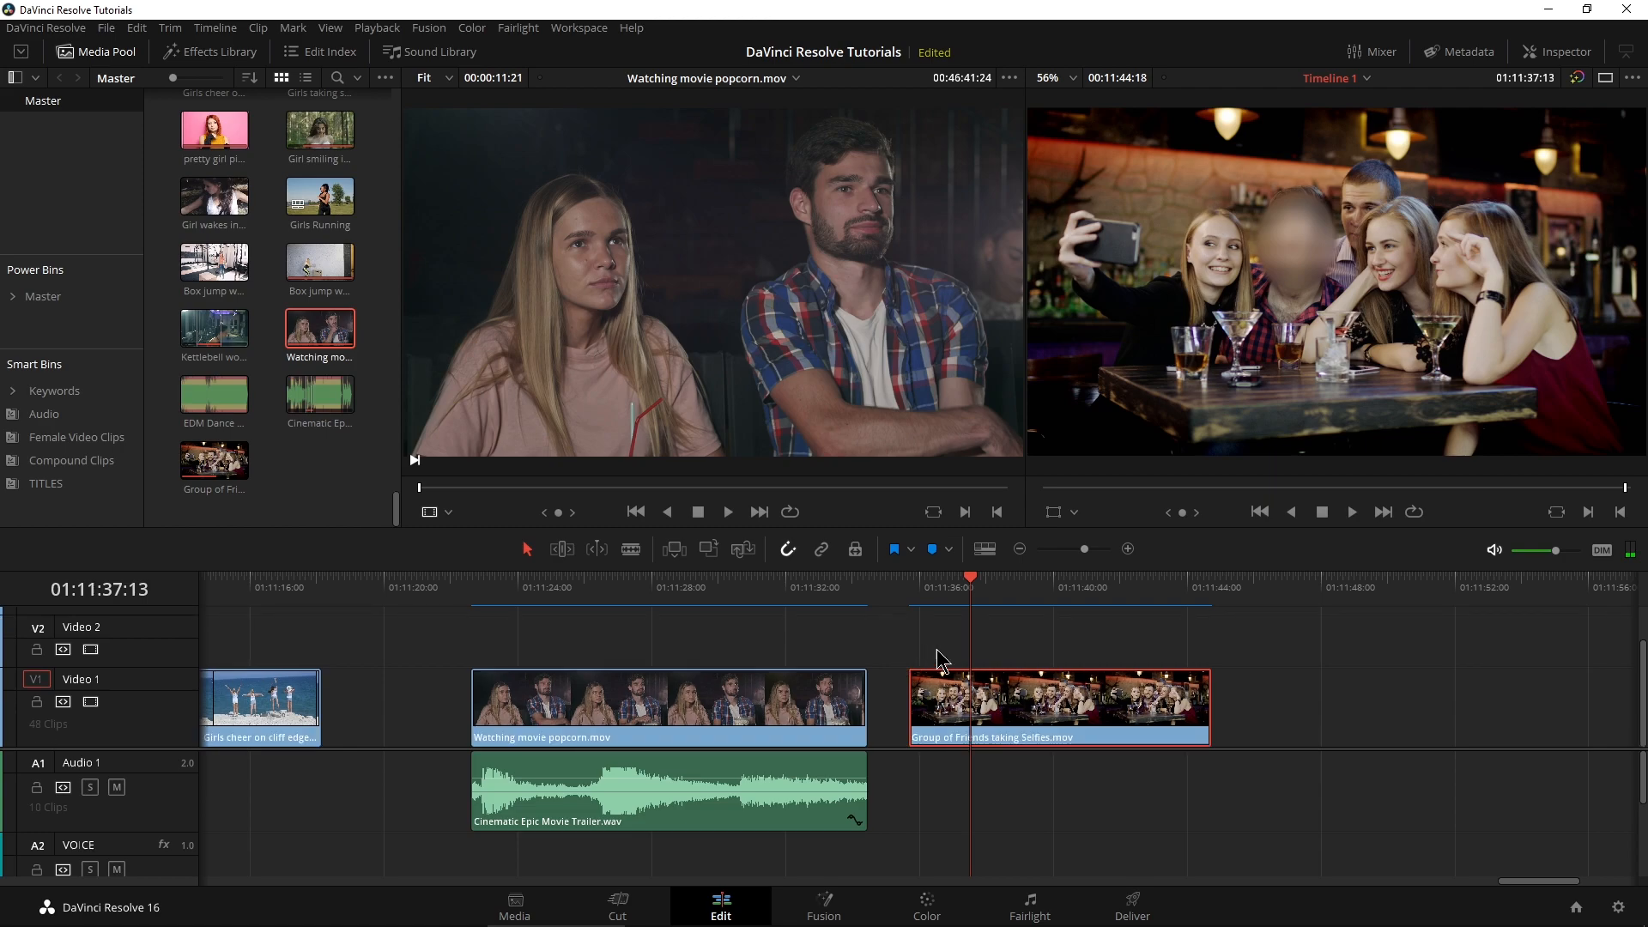
Step: Park the playhead at 01:11:40:00 on the friends selfie clip and replace its existing blur node with a new serial node for grading
left_click_drag(1045, 588, 1055, 590)
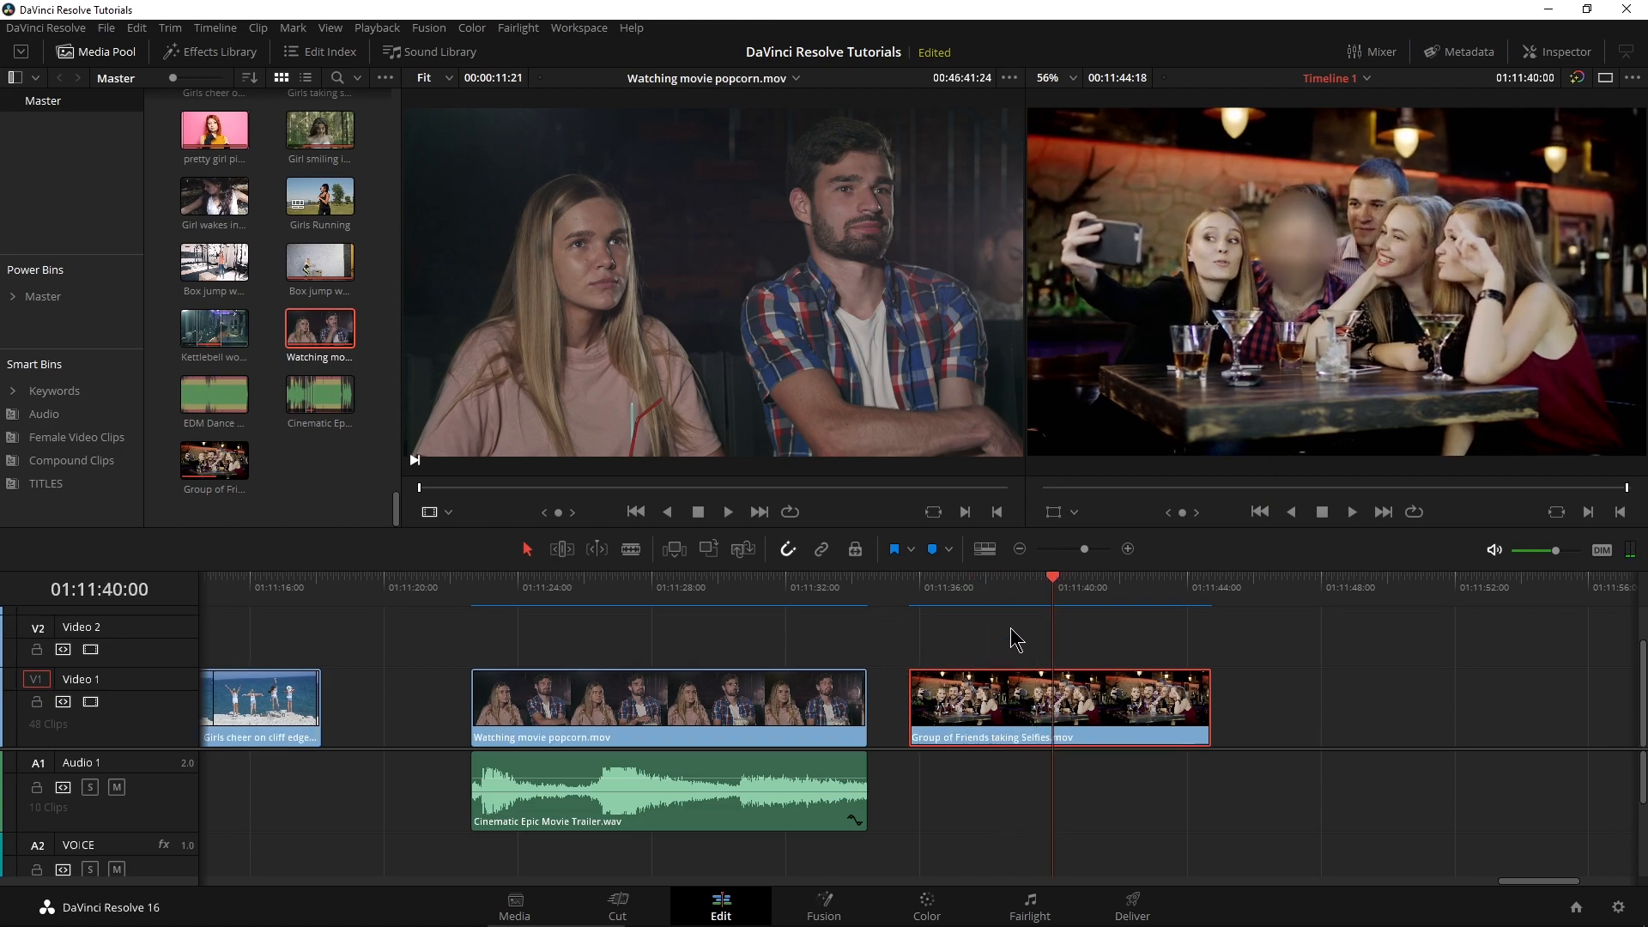
left_click(926, 908)
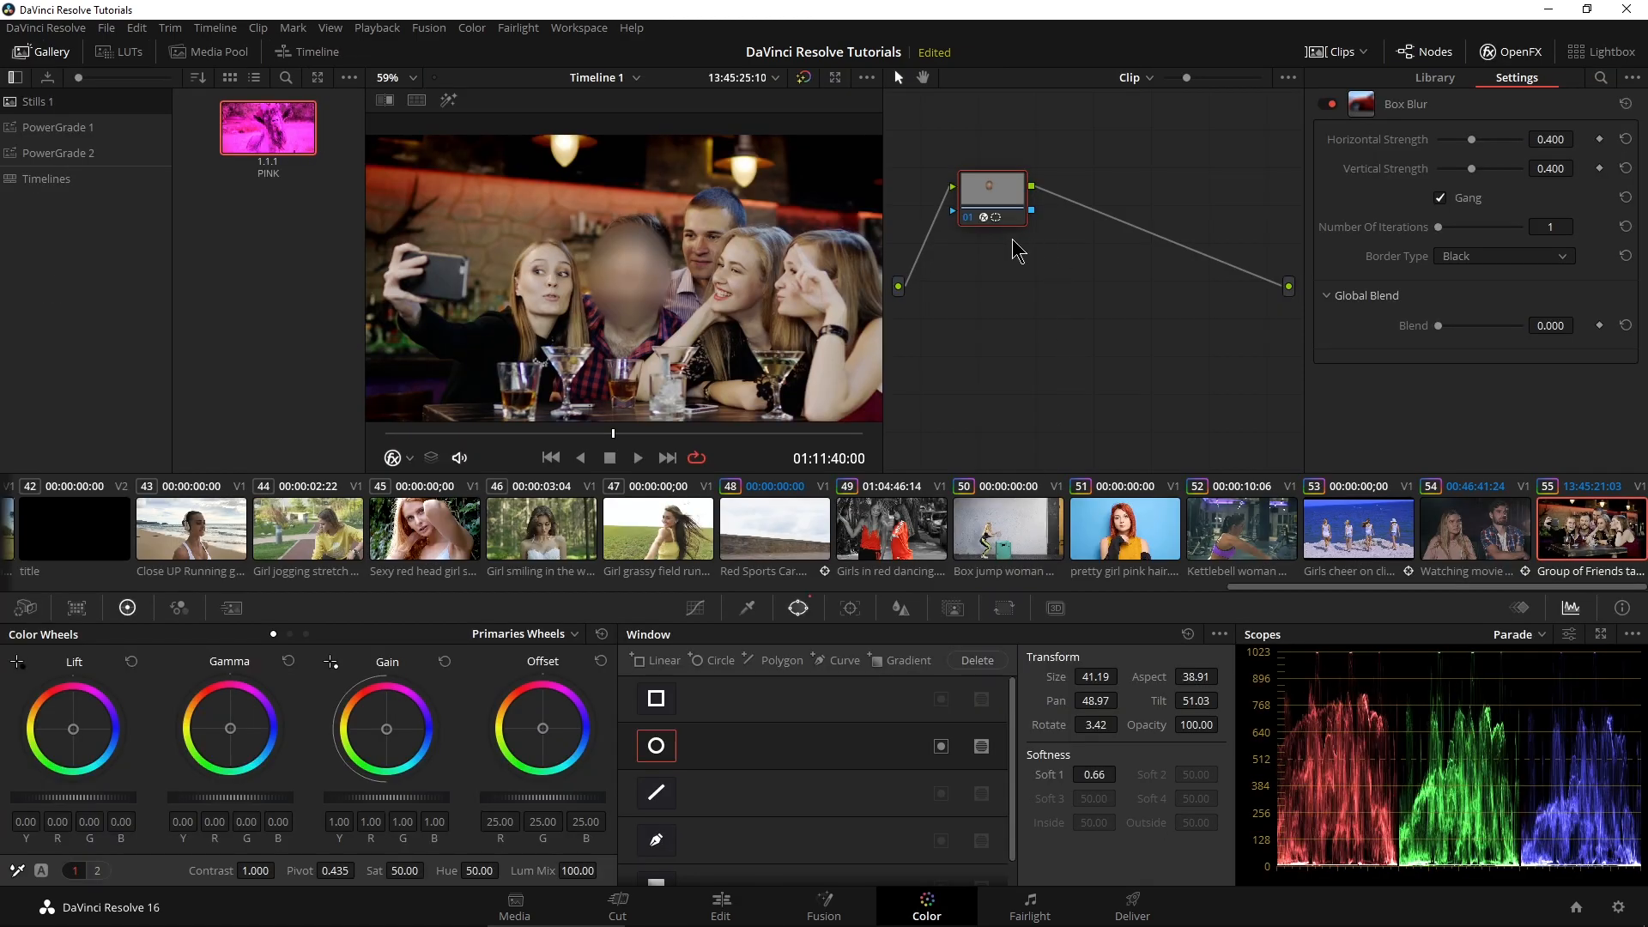
key("Delete")
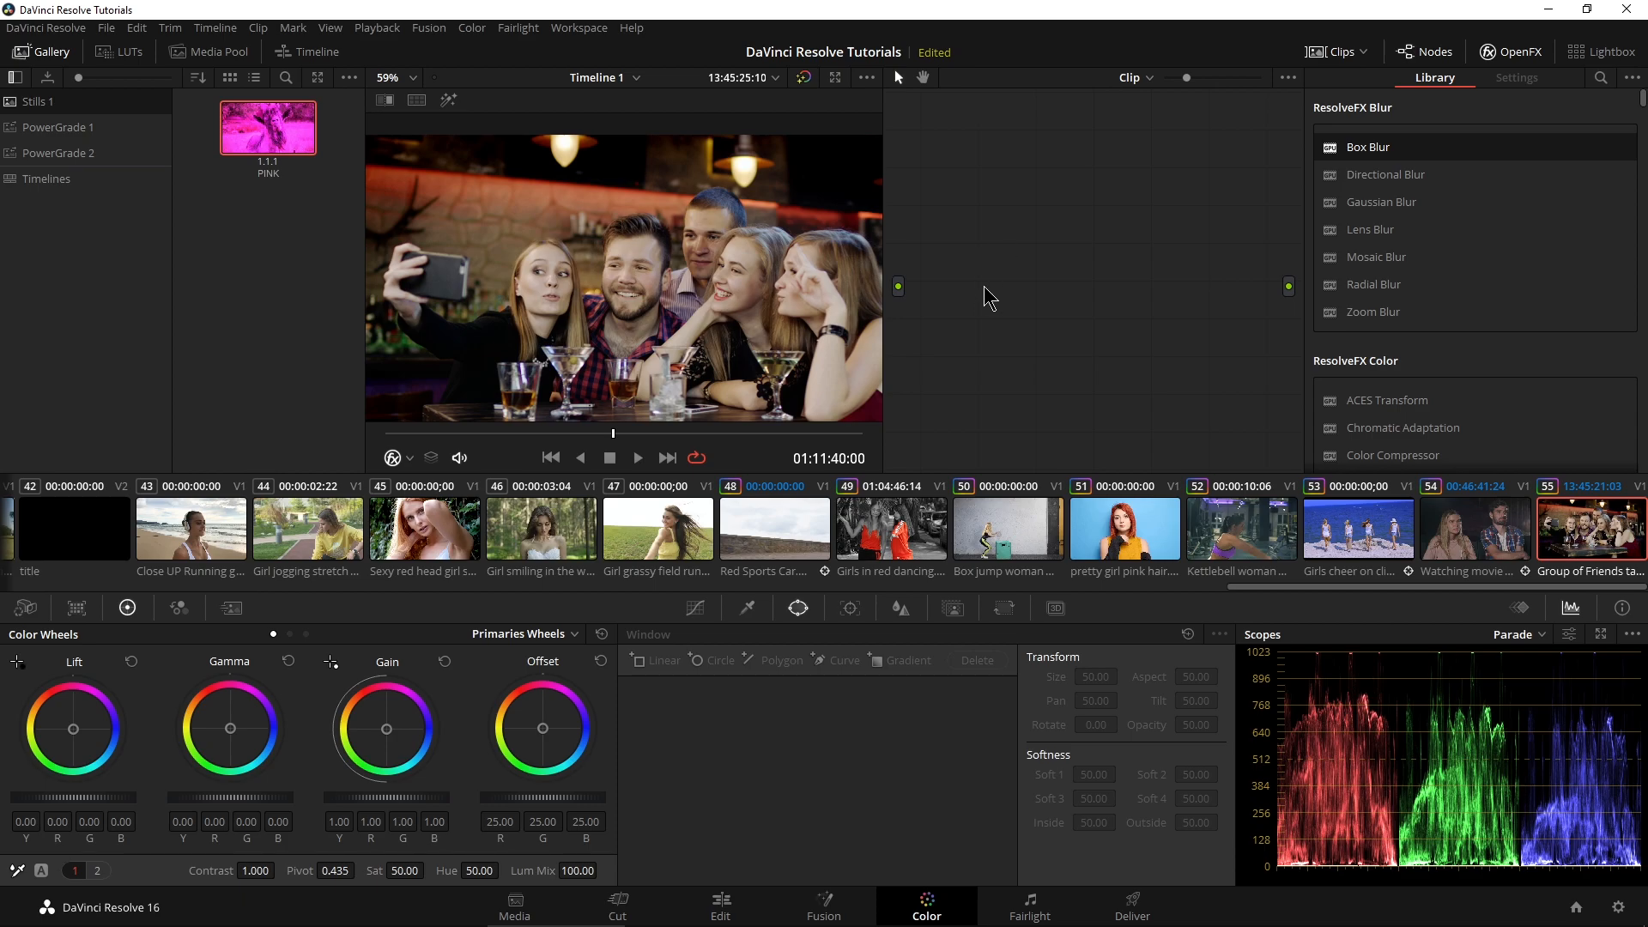
key("alt+s")
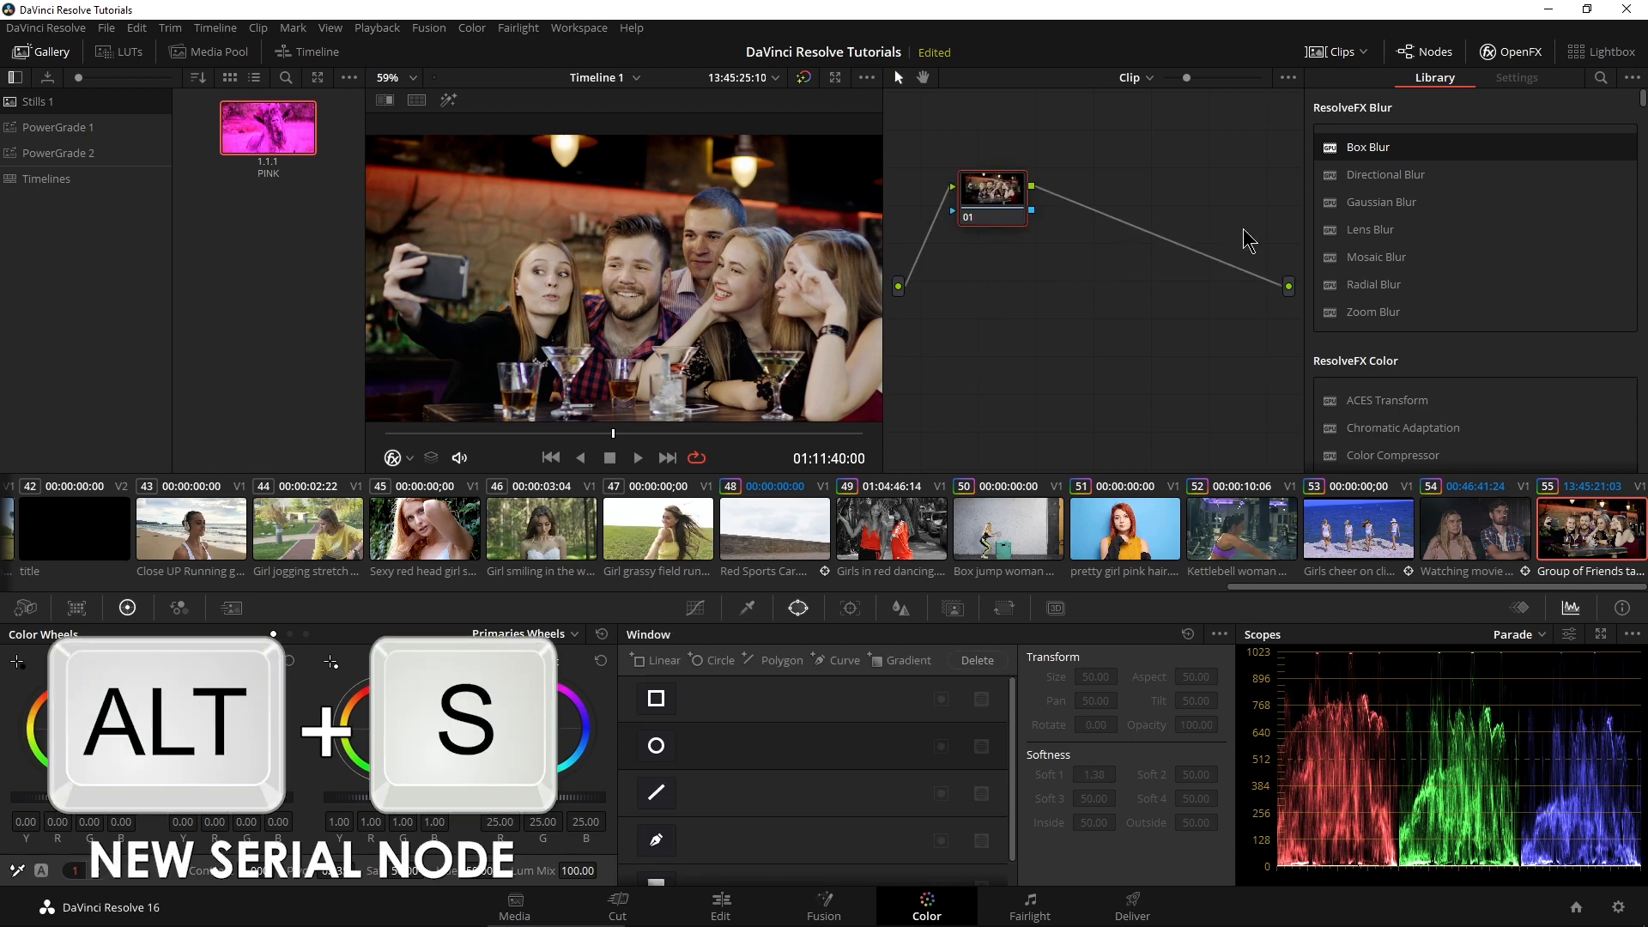
Step: Hide the effects library and add a circular power window to node 01
left_click(1518, 53)
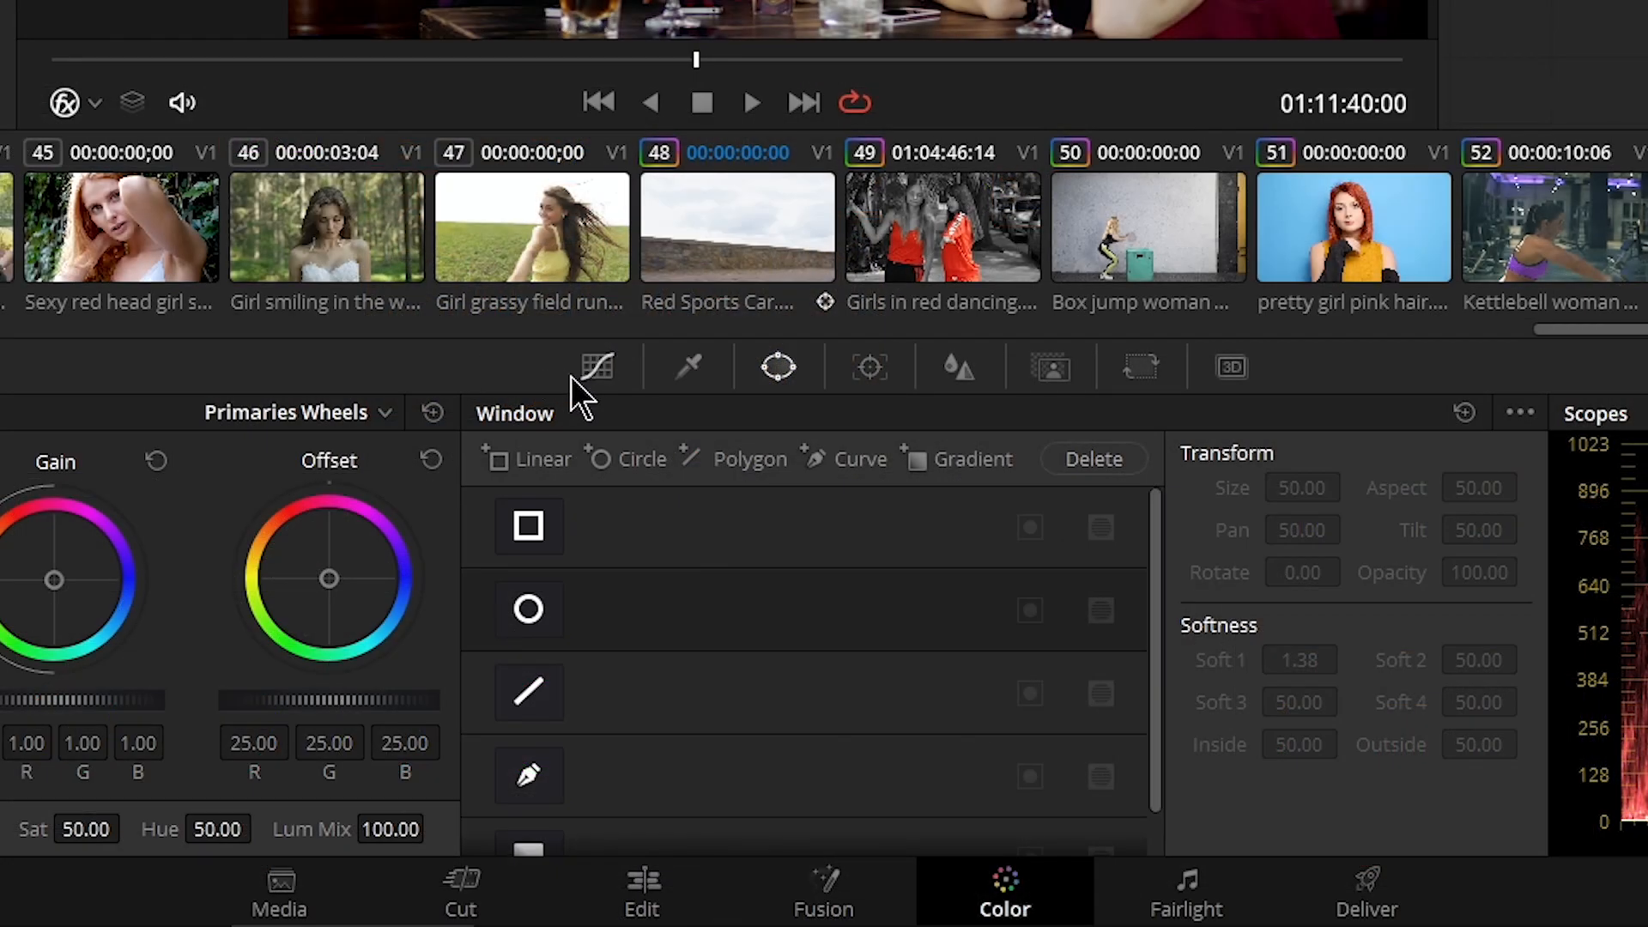
left_click(598, 367)
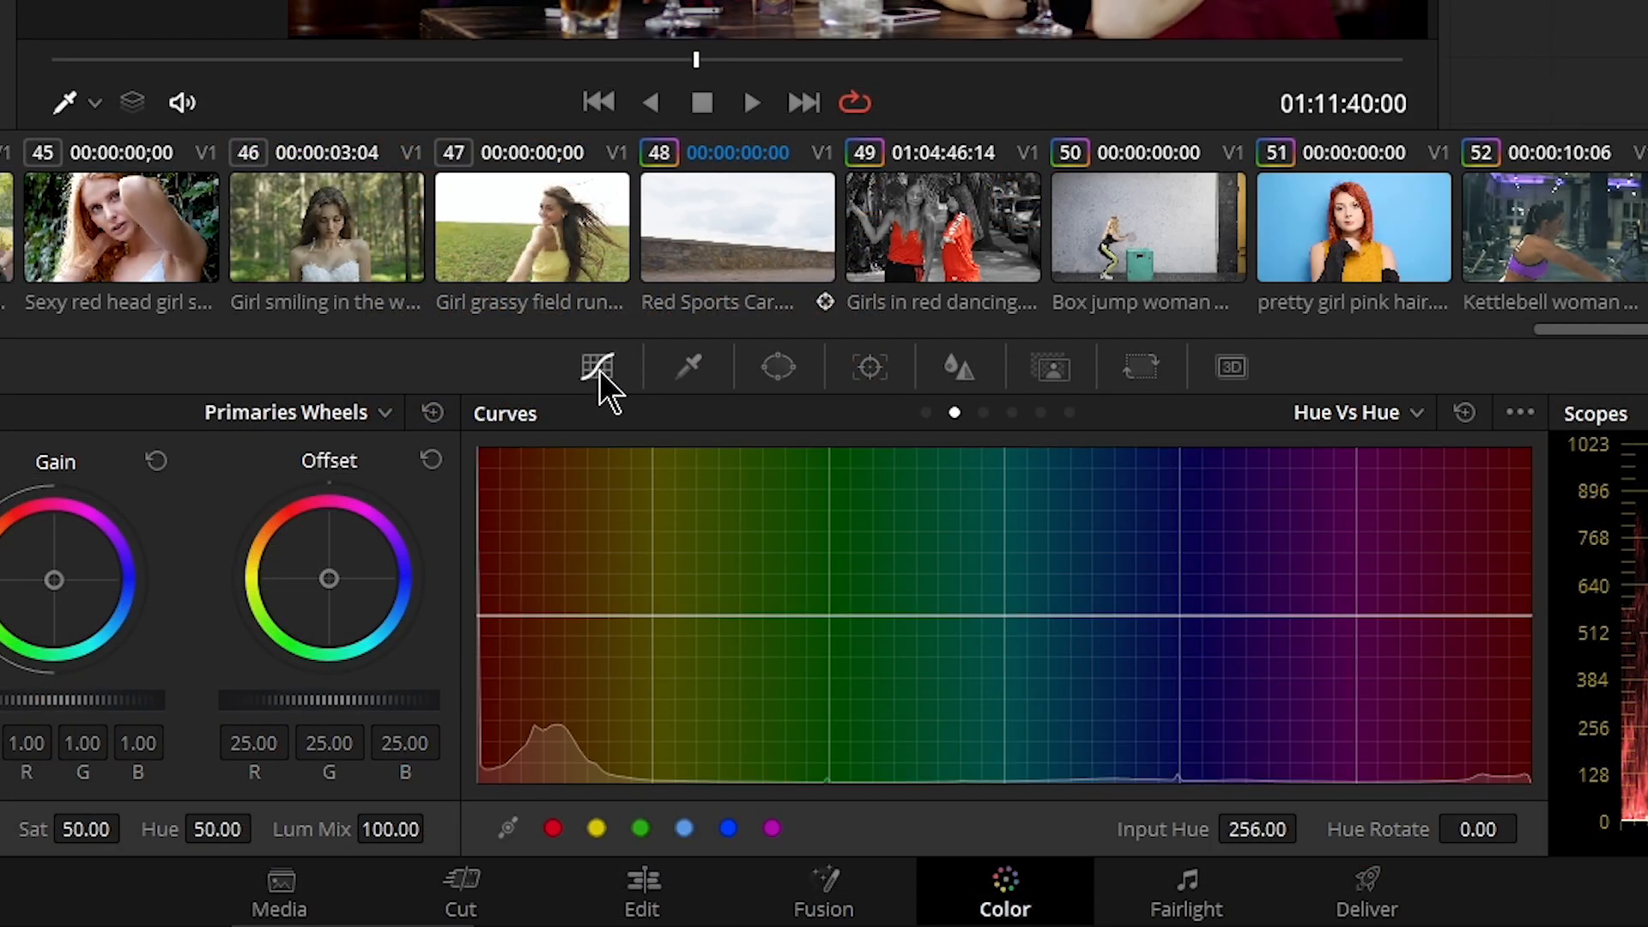
left_click(781, 378)
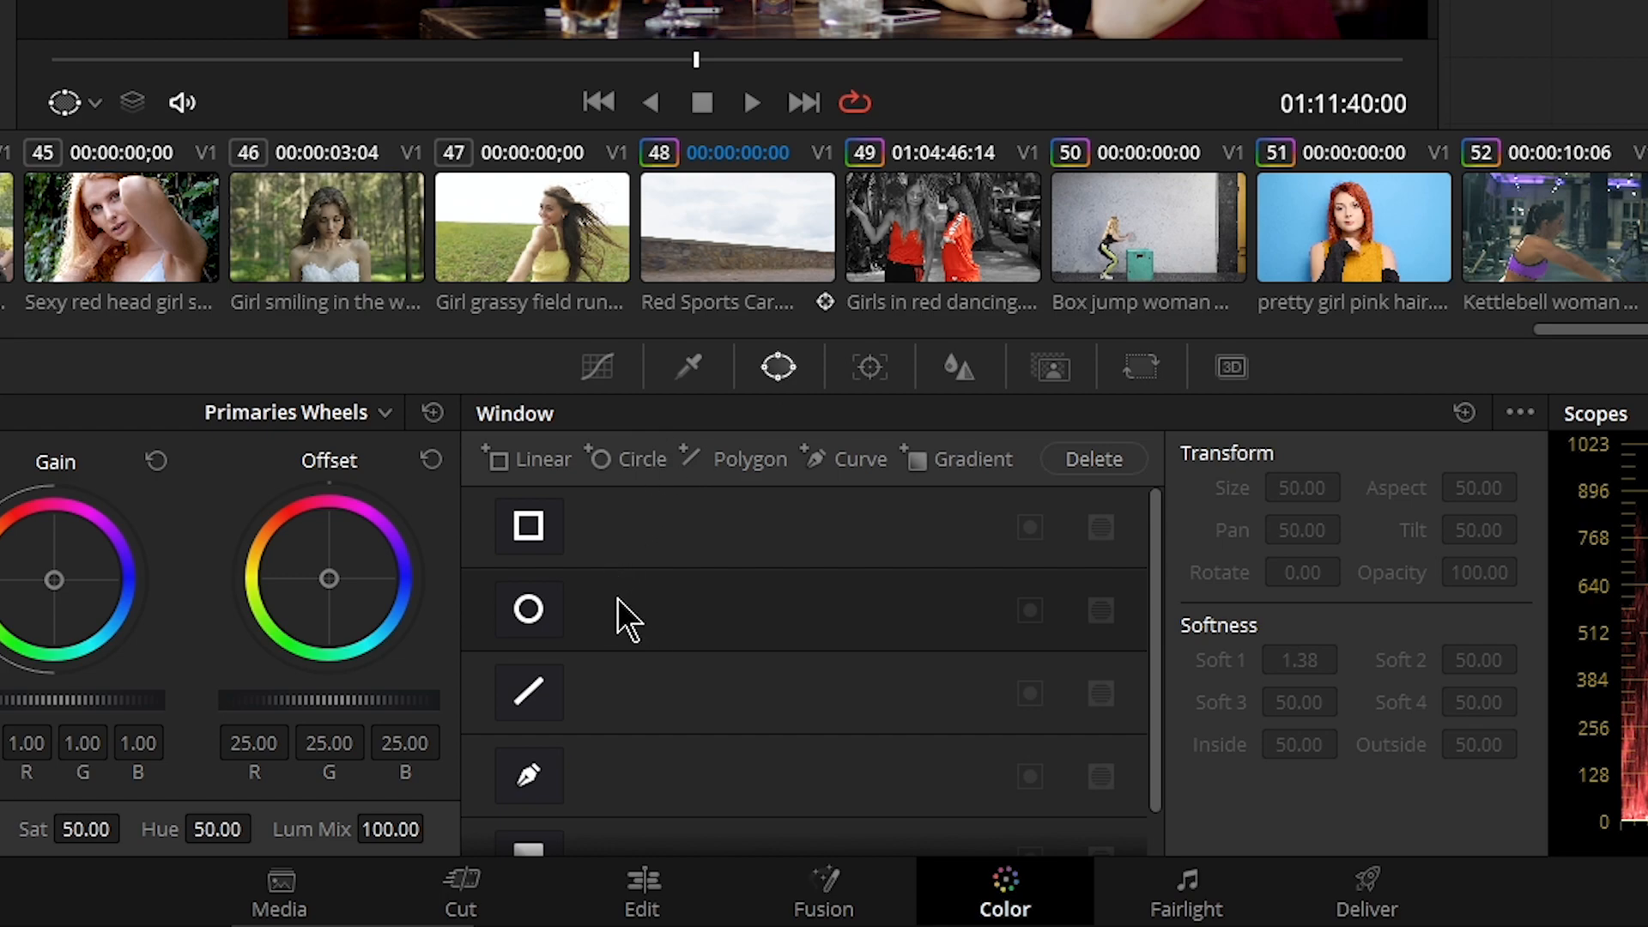
scroll(539, 617, "down", 1)
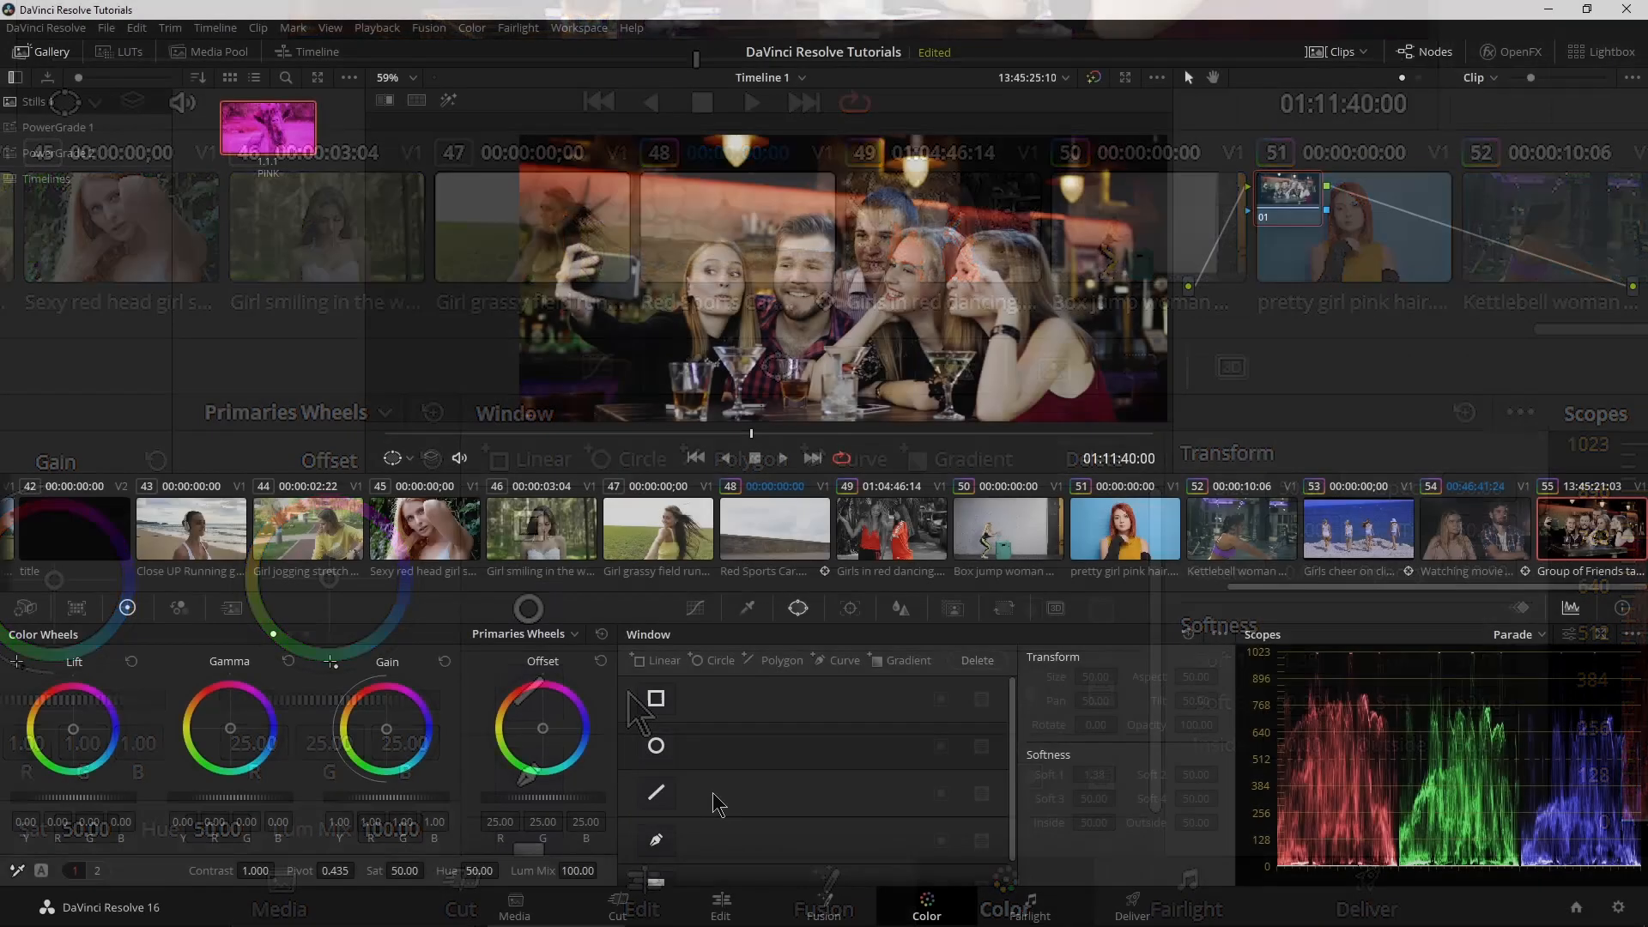
left_click(656, 746)
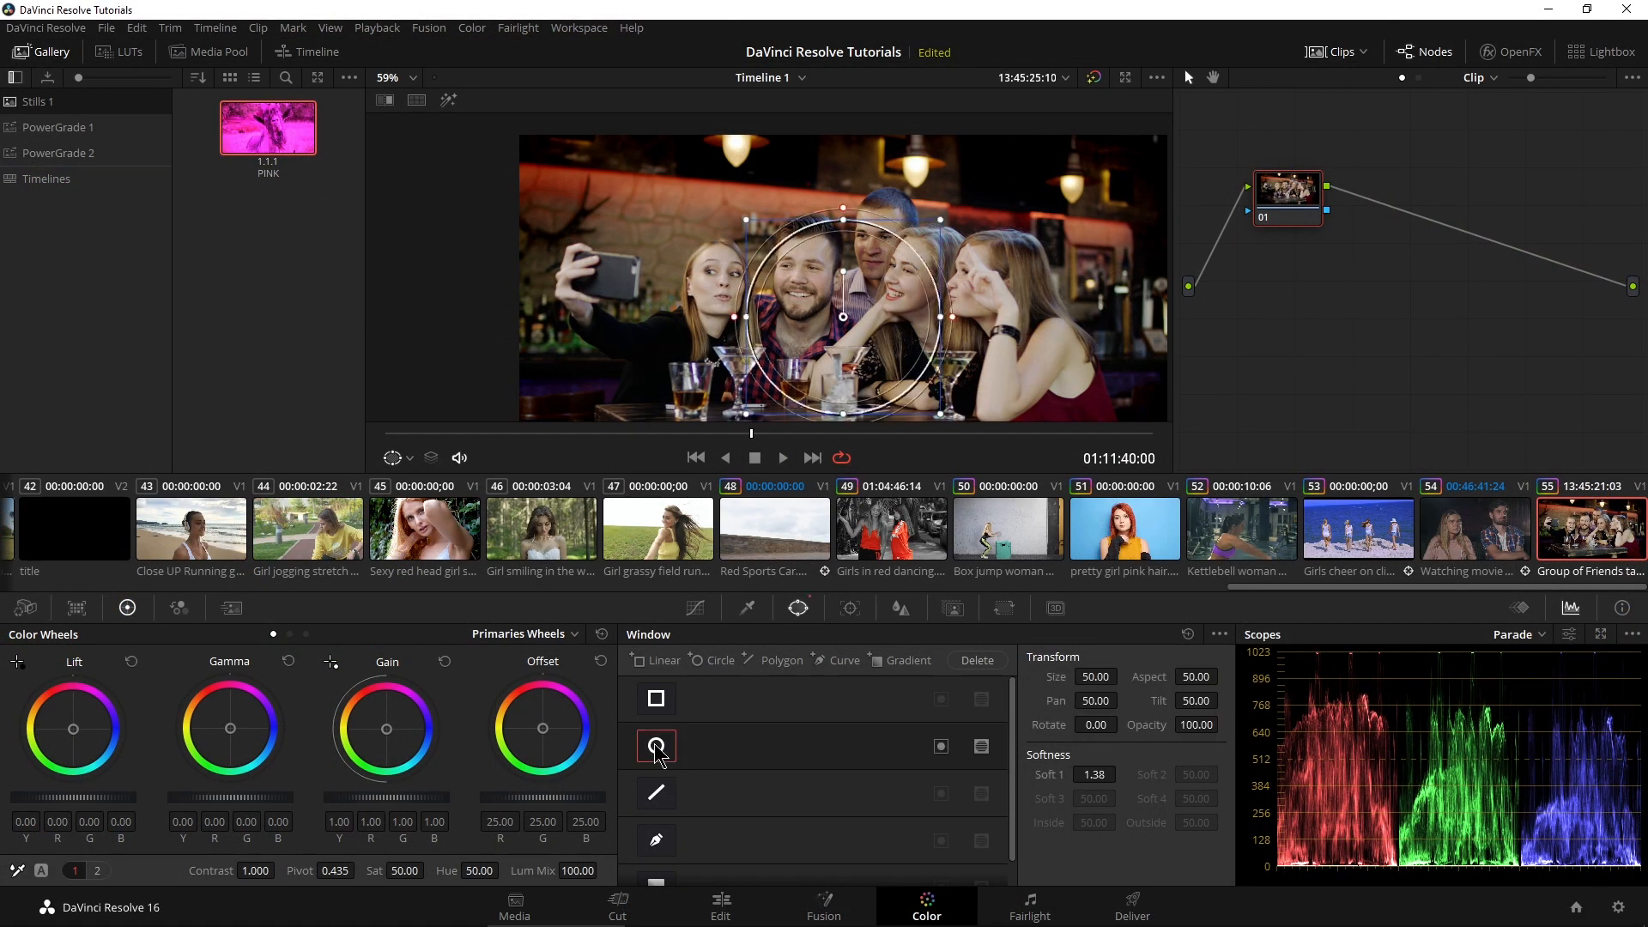
Step: Move and resize the circular window into an upright oval covering the face of the bearded man in the plaid shirt
scroll(651, 215, "up", 3)
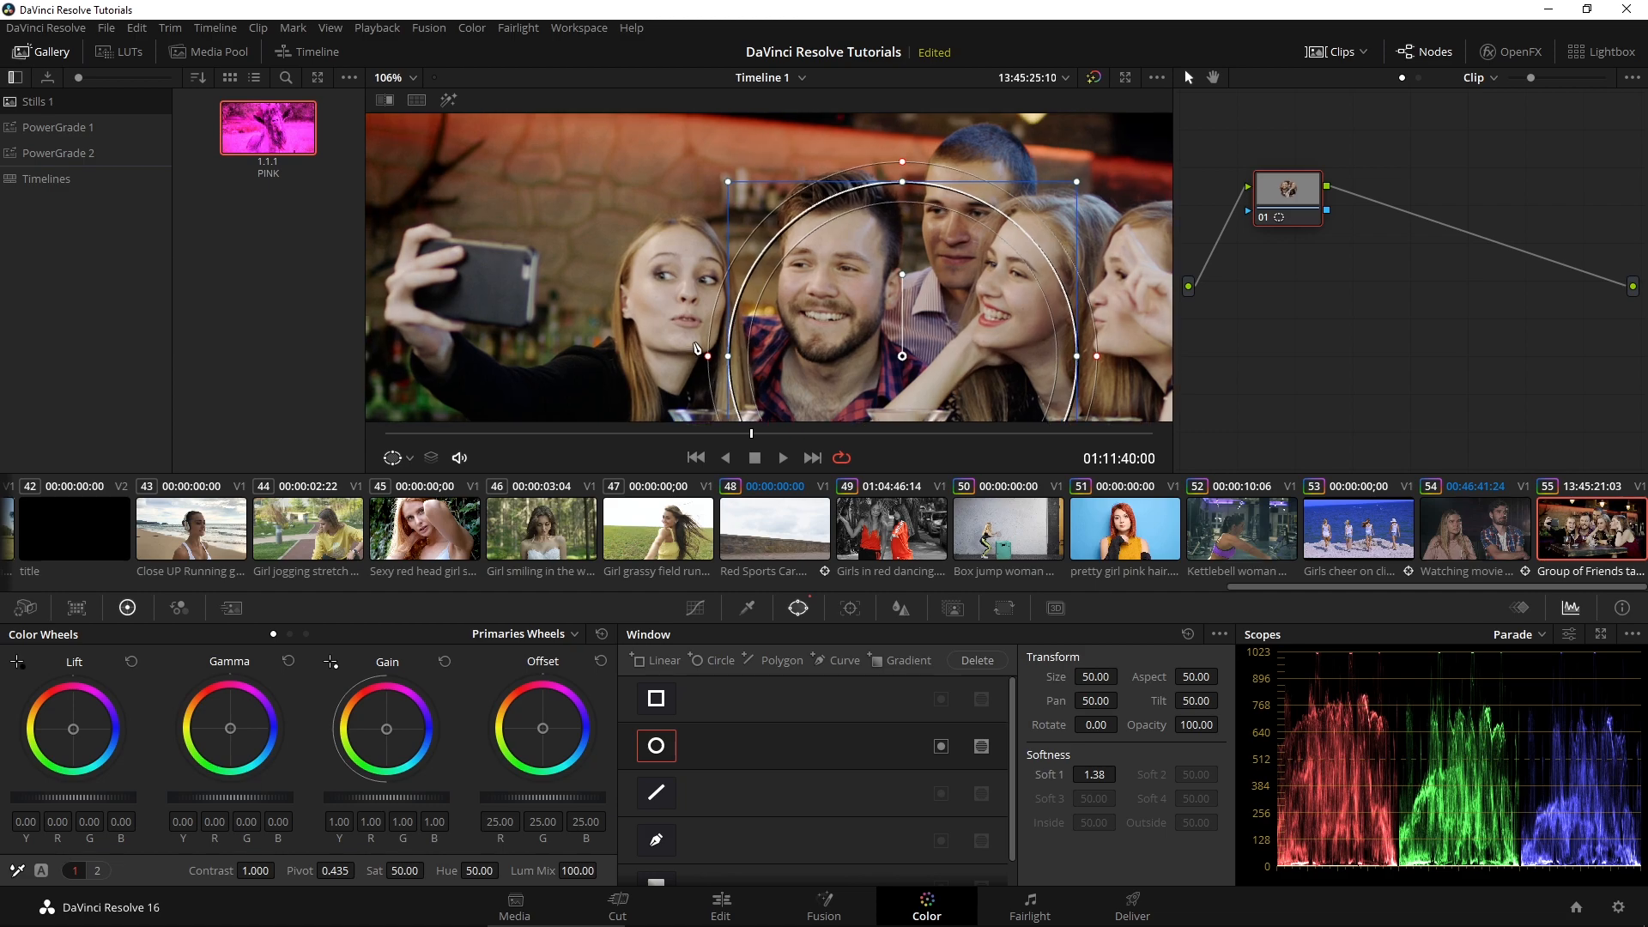
scroll(566, 230, "up", 2)
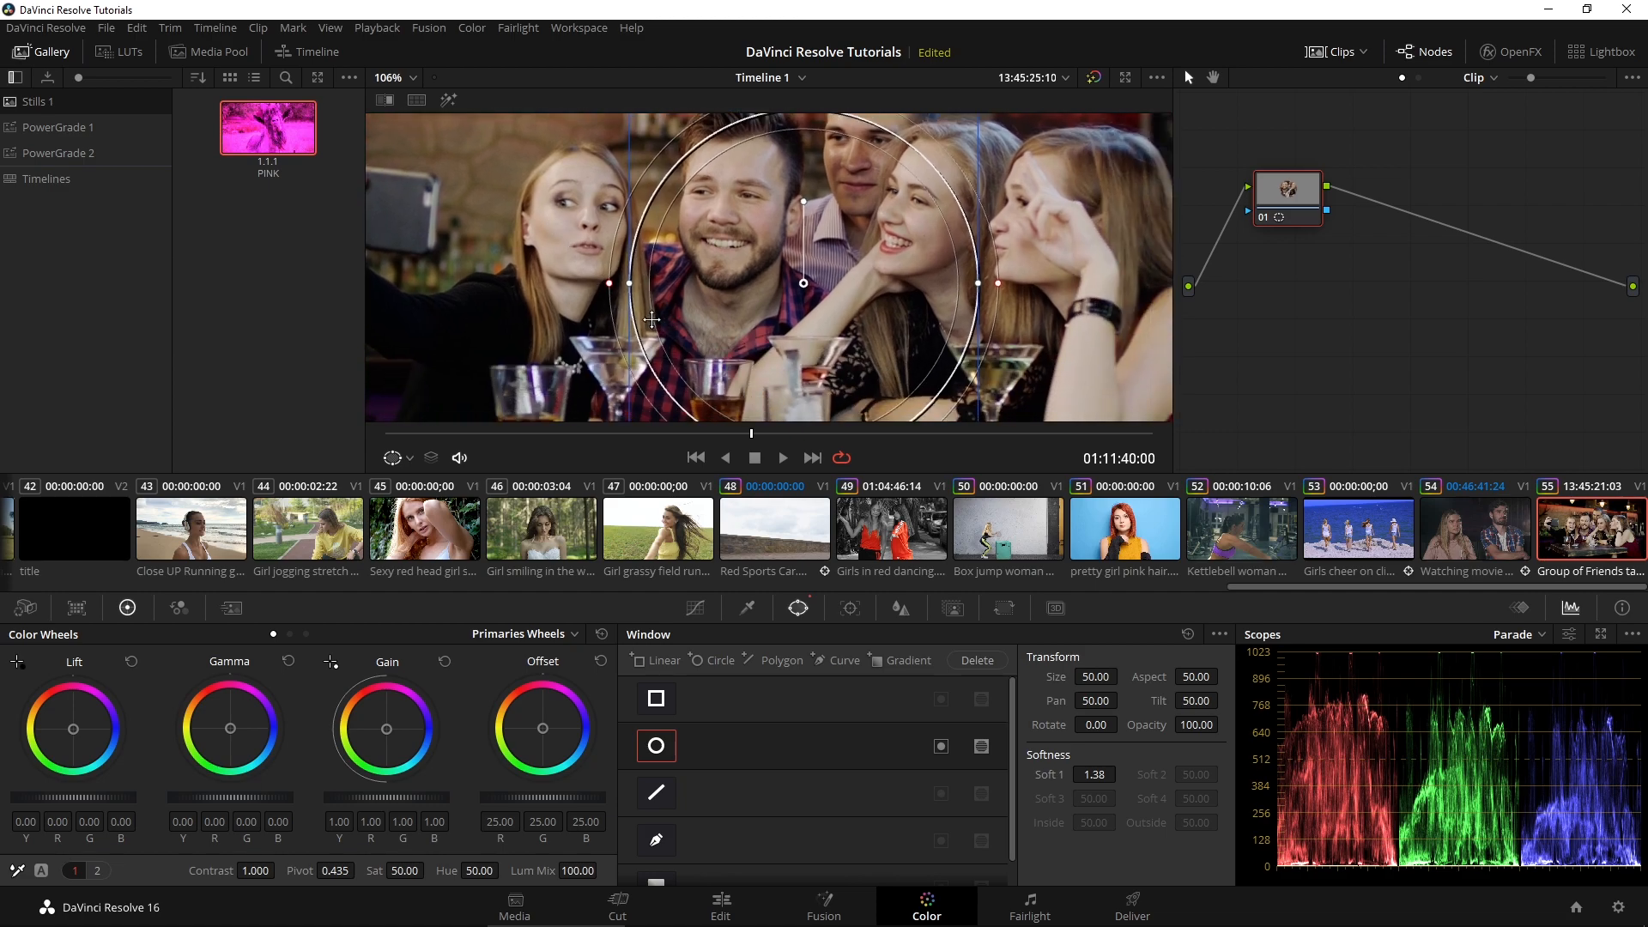
left_click_drag(573, 232, 529, 306)
left_click_drag(585, 183, 702, 300)
left_click_drag(754, 357, 691, 272)
left_click_drag(754, 219, 760, 203)
left_click_drag(756, 274, 739, 275)
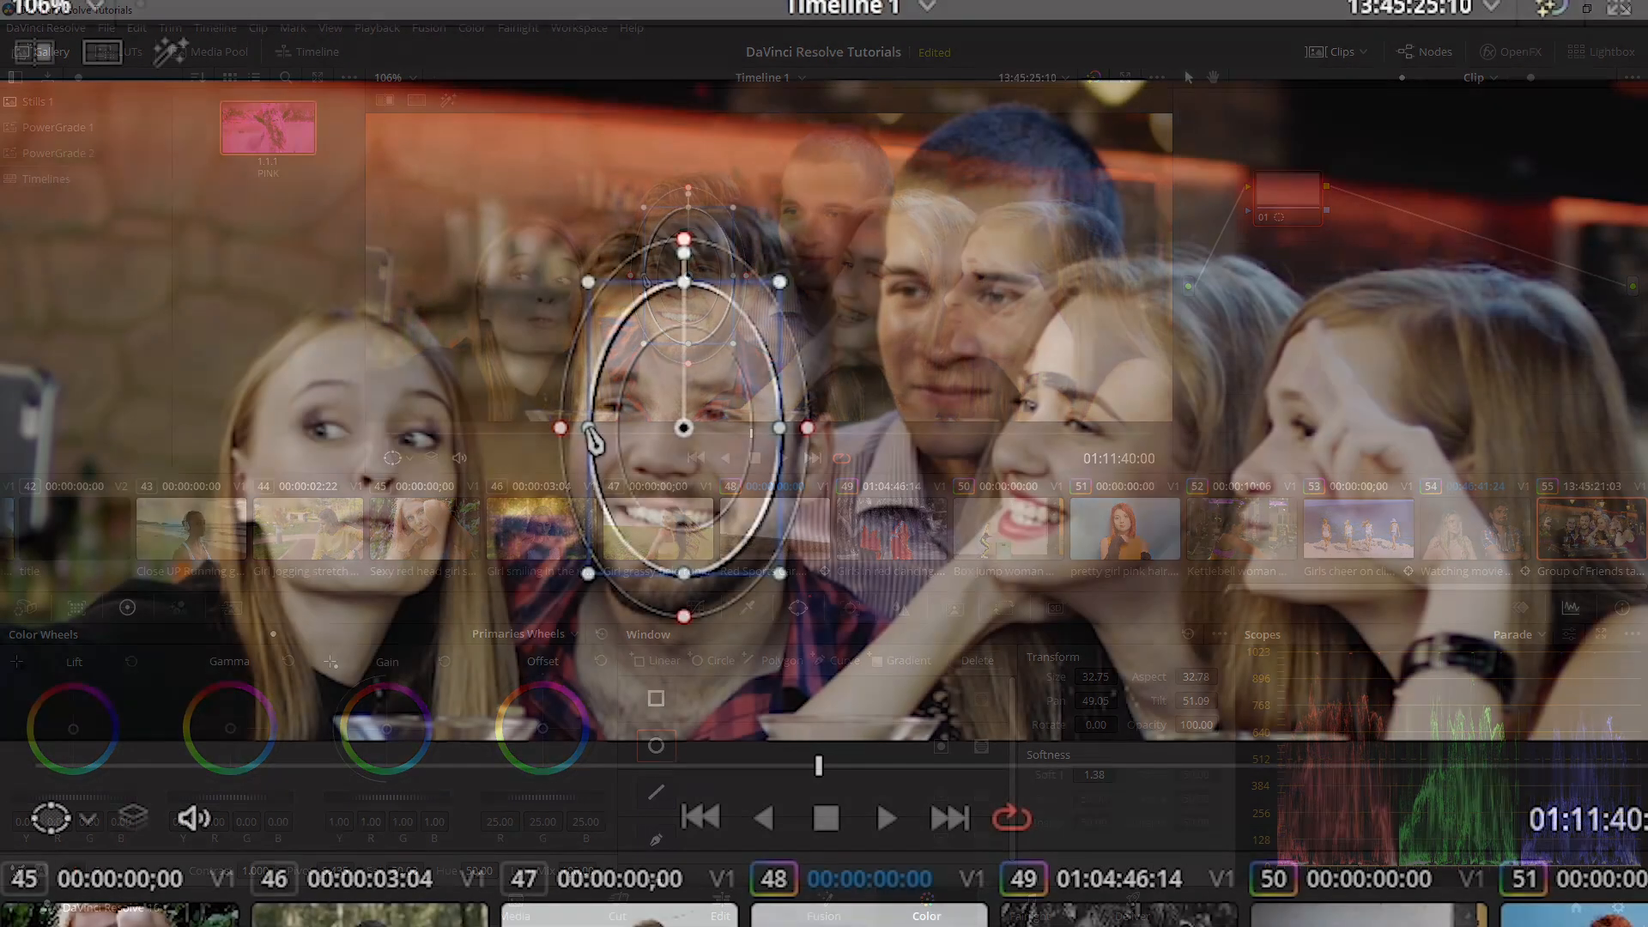
left_click_drag(643, 275, 637, 275)
scroll(592, 289, "up", 1)
scroll(485, 466, "up", 1)
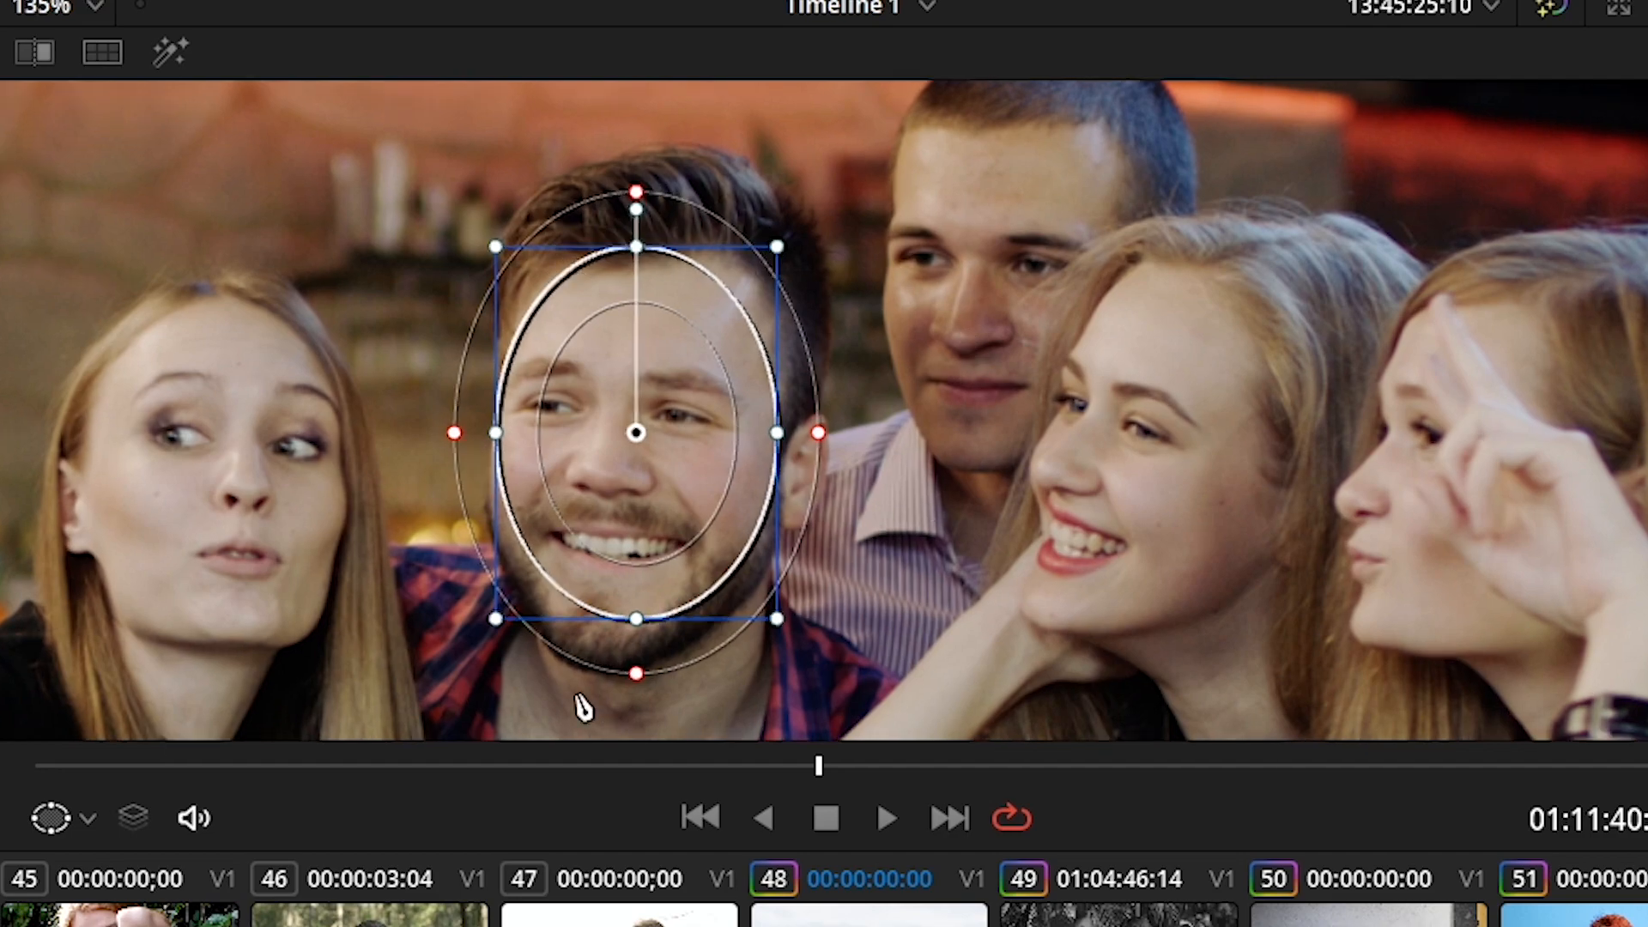
Step: Adjust the oval window's edge softness to about 1.07 and fine-tune its lower edge around the man's chin
mouse_move(637, 199)
left_mouse_down()
mouse_move(636, 213)
mouse_move(643, 172)
mouse_move(648, 253)
mouse_move(648, 215)
left_mouse_up()
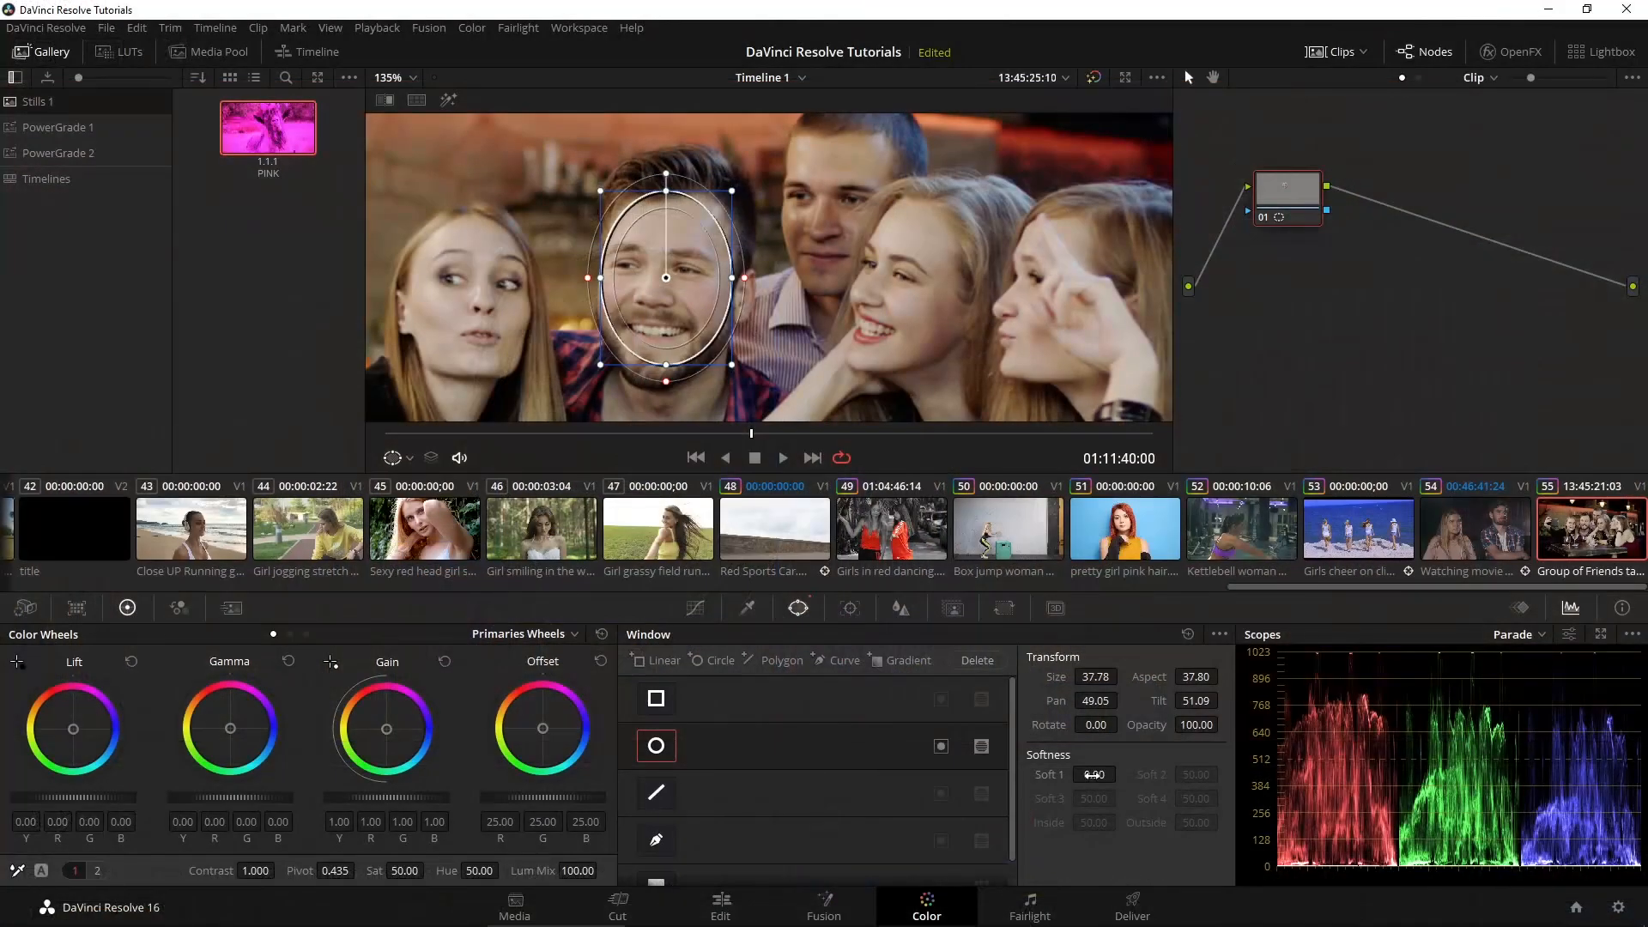
left_click_drag(1094, 774, 1065, 794)
left_click_drag(589, 283, 585, 277)
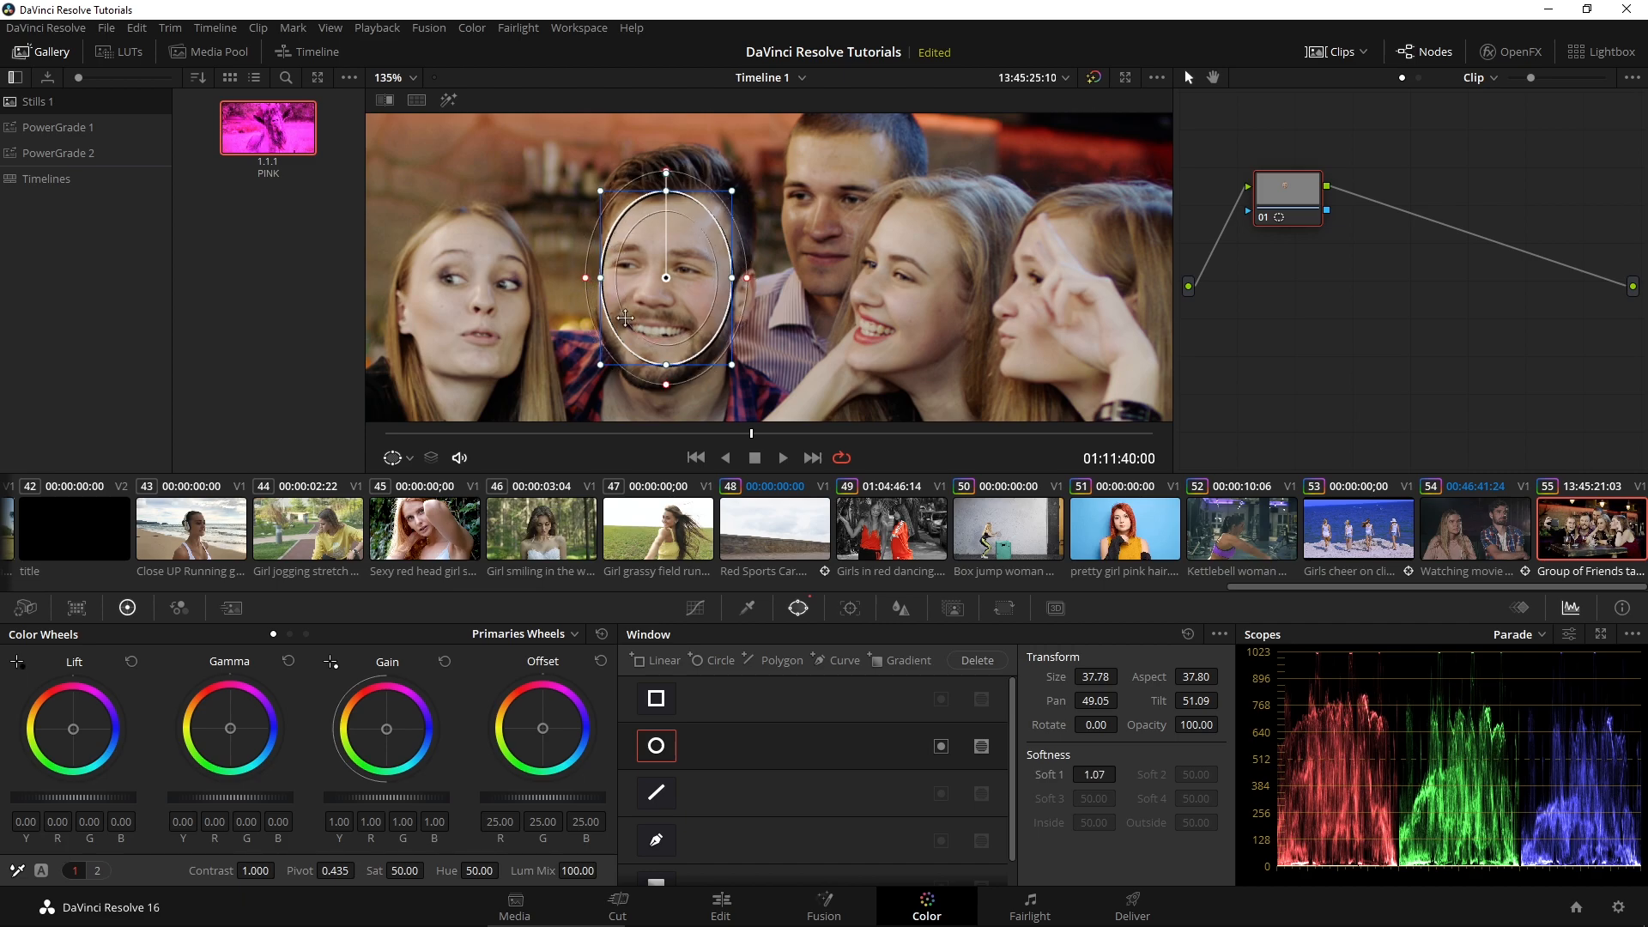
mouse_move(669, 371)
left_mouse_down()
mouse_move(668, 390)
mouse_move(666, 364)
left_mouse_up()
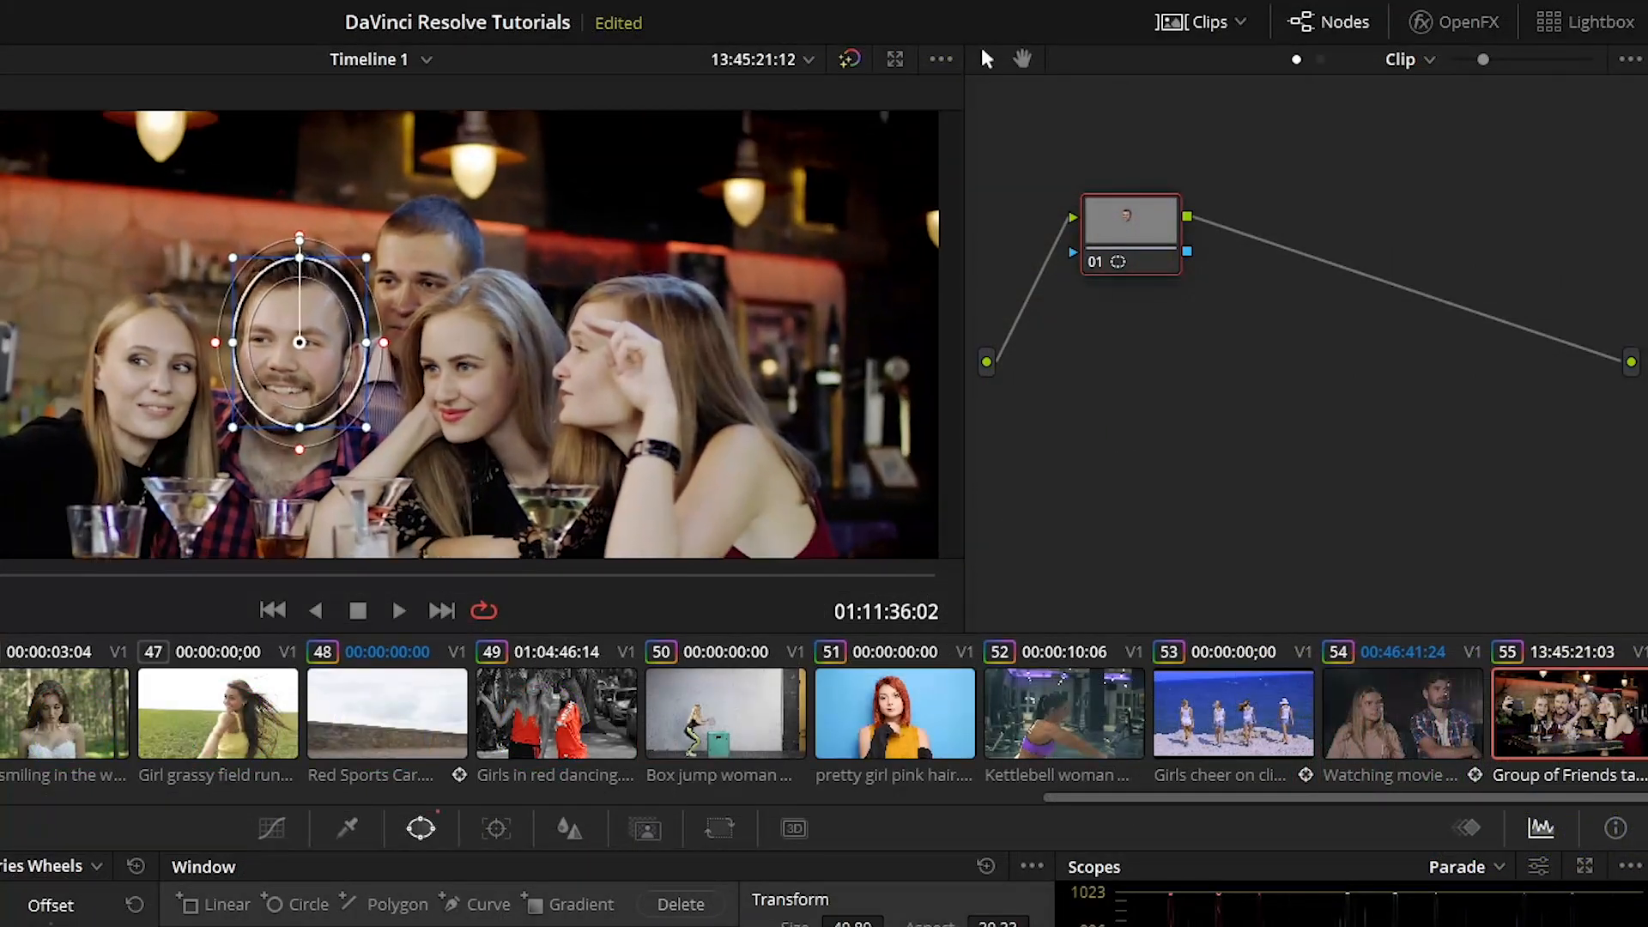
Step: Apply the Box Blur effect to node 01 and recentre the displayed power window on the man's face at about pan 48.88, tilt 51.01
left_click(1473, 22)
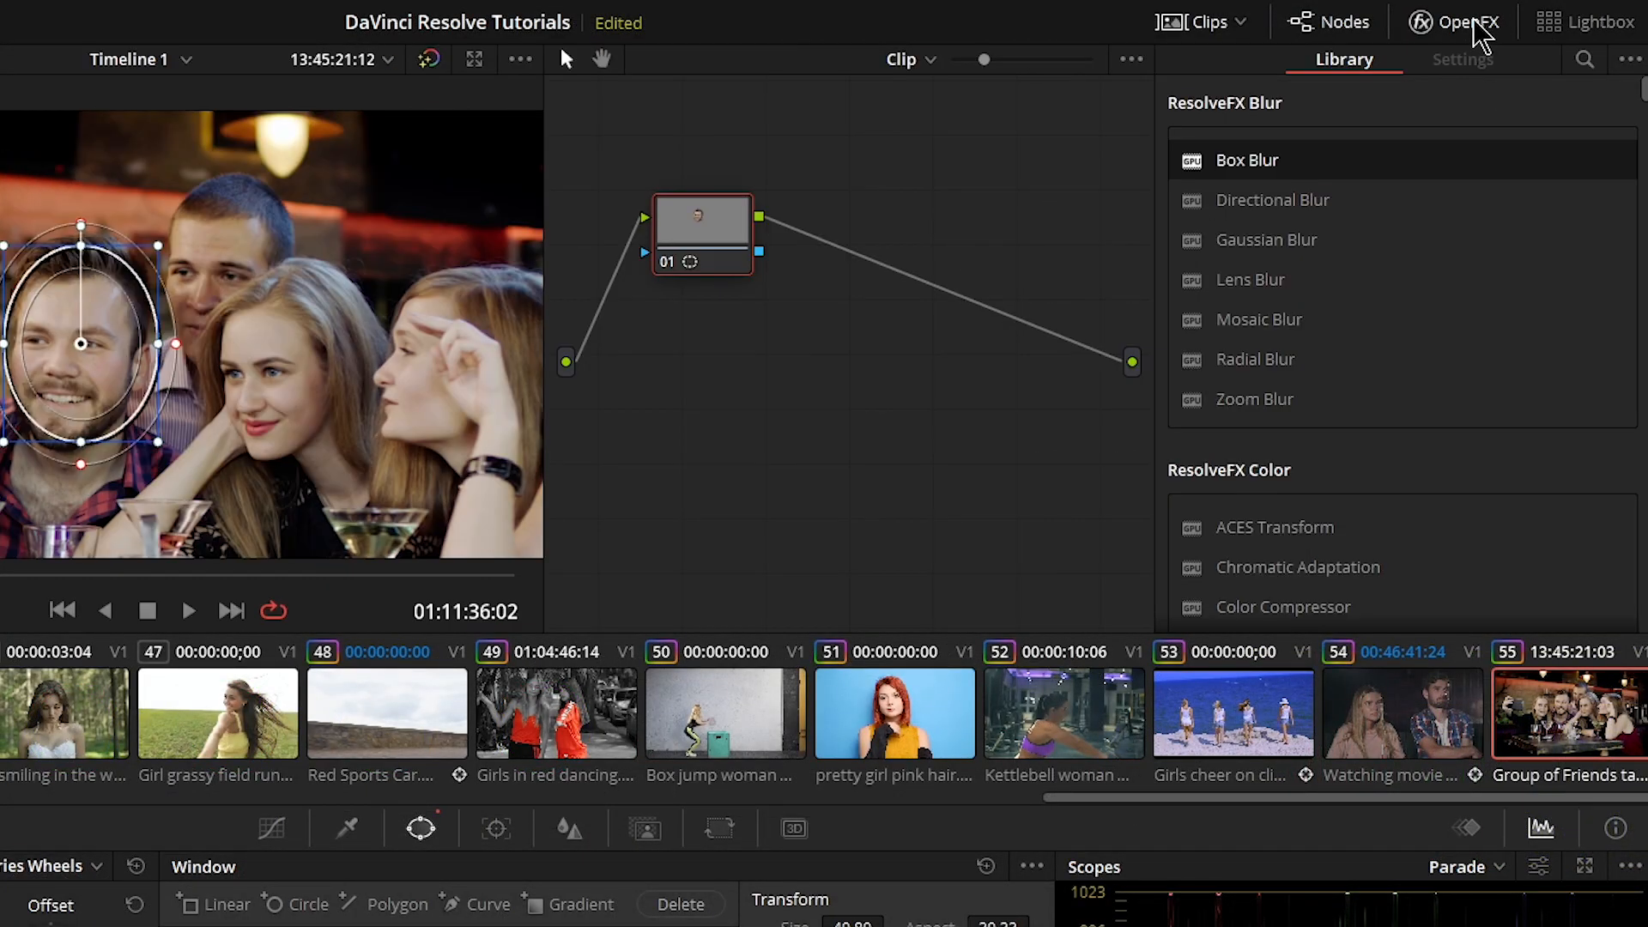
left_click_drag(1192, 172, 719, 230)
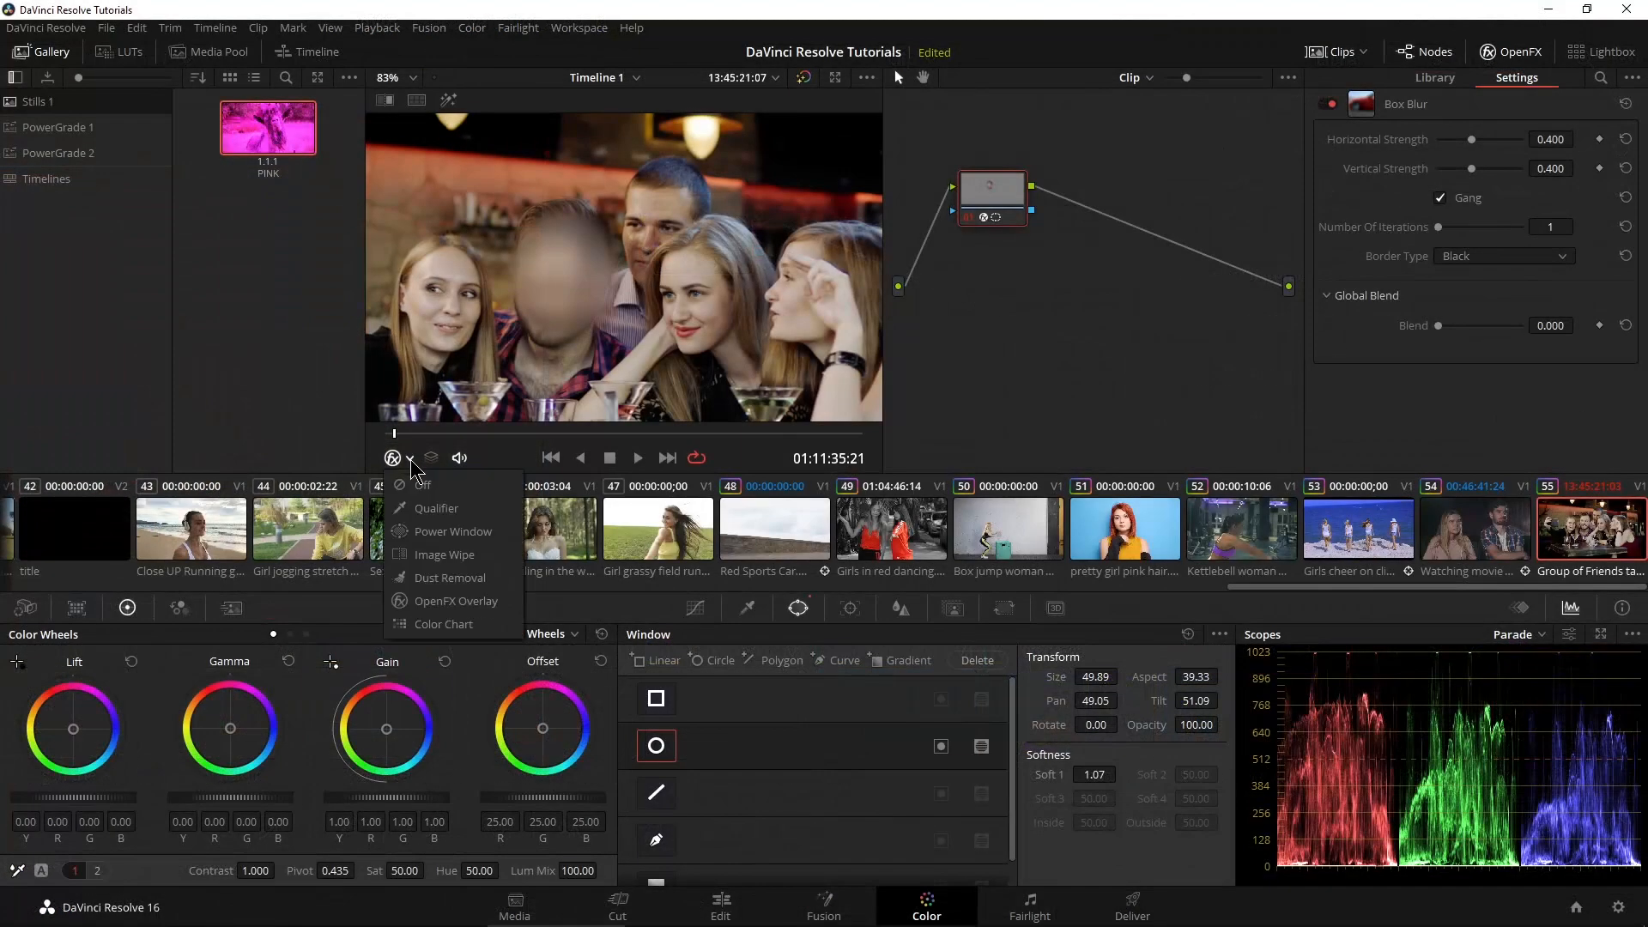
left_click(448, 533)
left_click_drag(563, 277, 553, 282)
left_click_drag(503, 215, 502, 207)
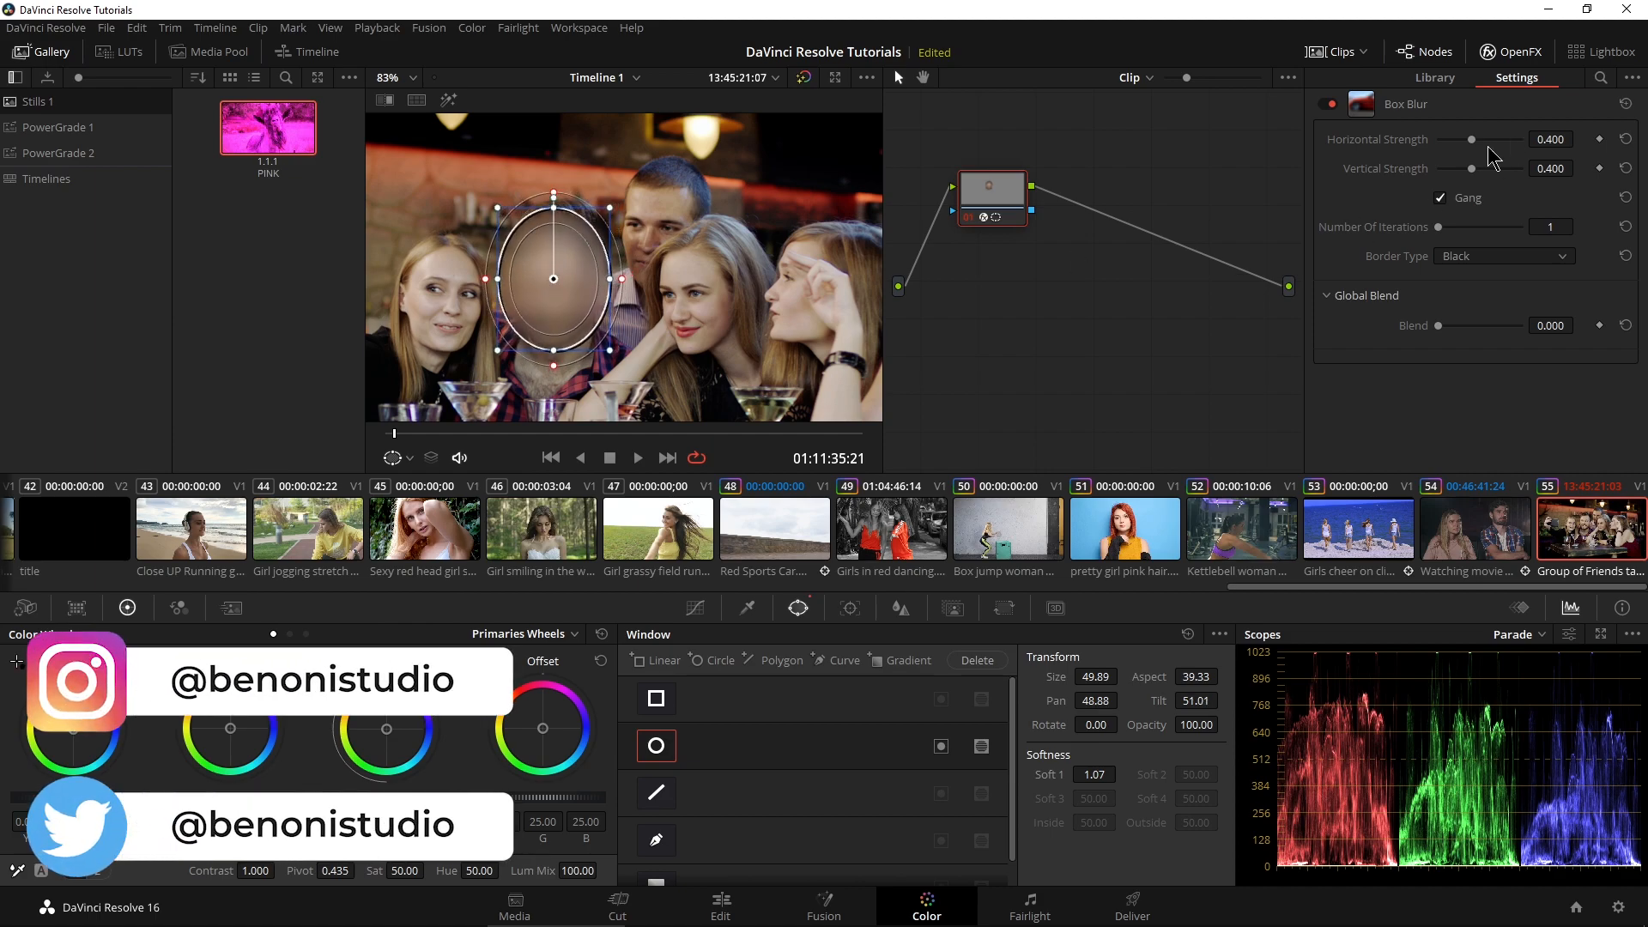
Step: Set the Box Blur horizontal and vertical strength to about 0.398 and play the clip to check the face coverage
left_click_drag(1471, 168, 1472, 173)
key("space")
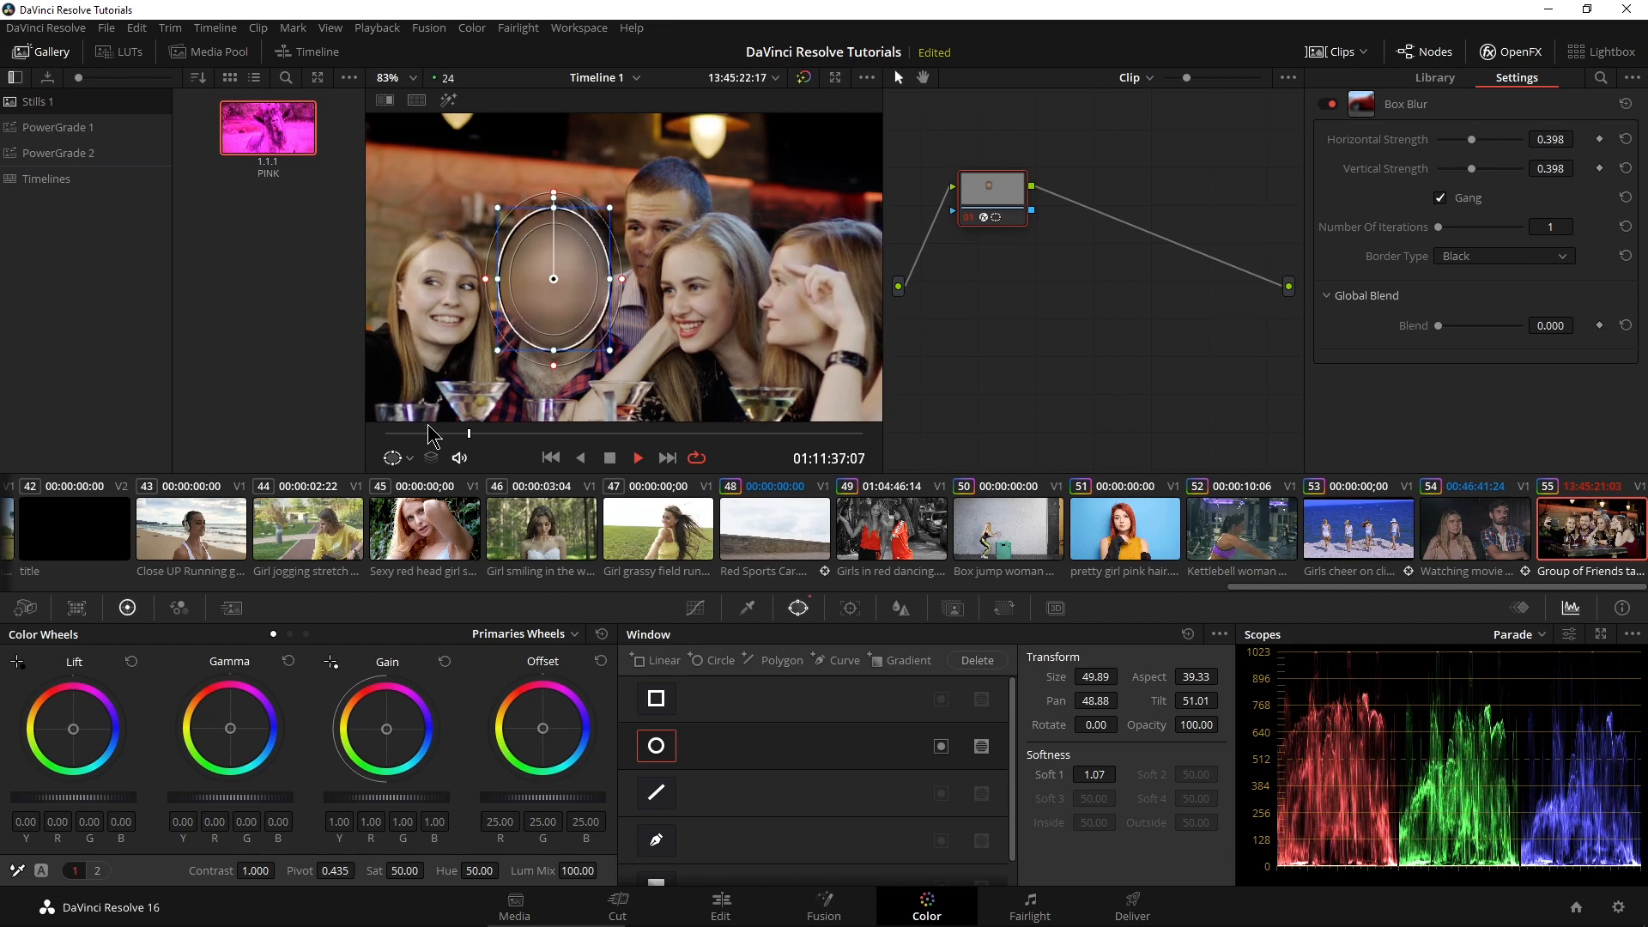
key("space")
Step: Turn off the on-screen window overlay and preview the blurred face without the outline
left_click(410, 457)
left_click(421, 485)
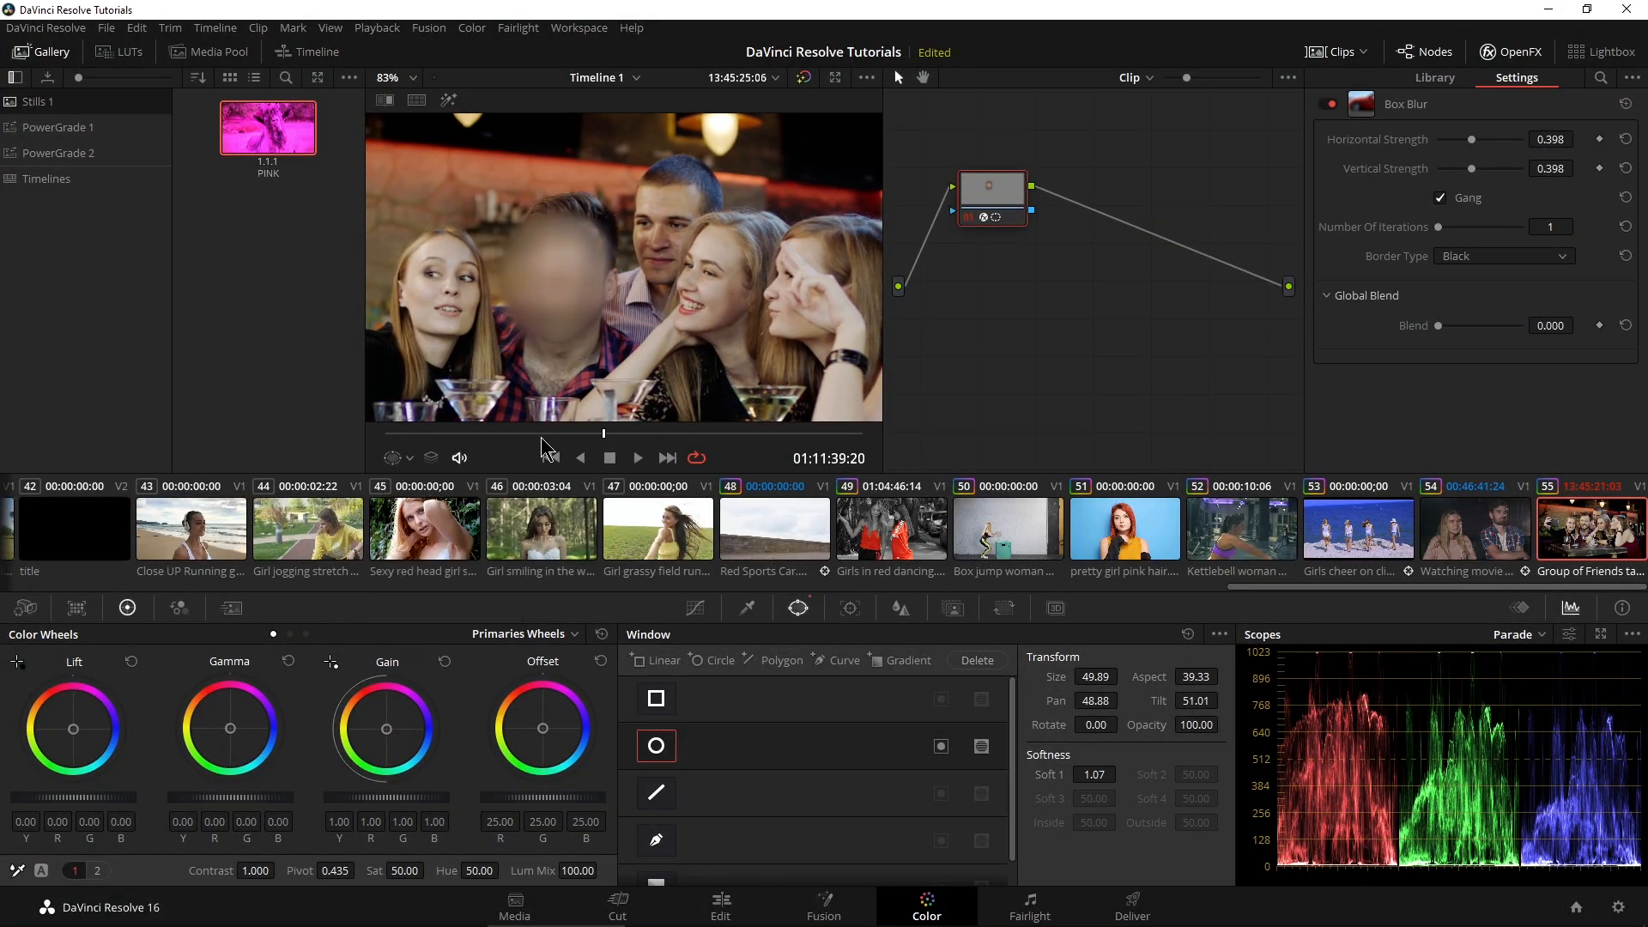
key("space")
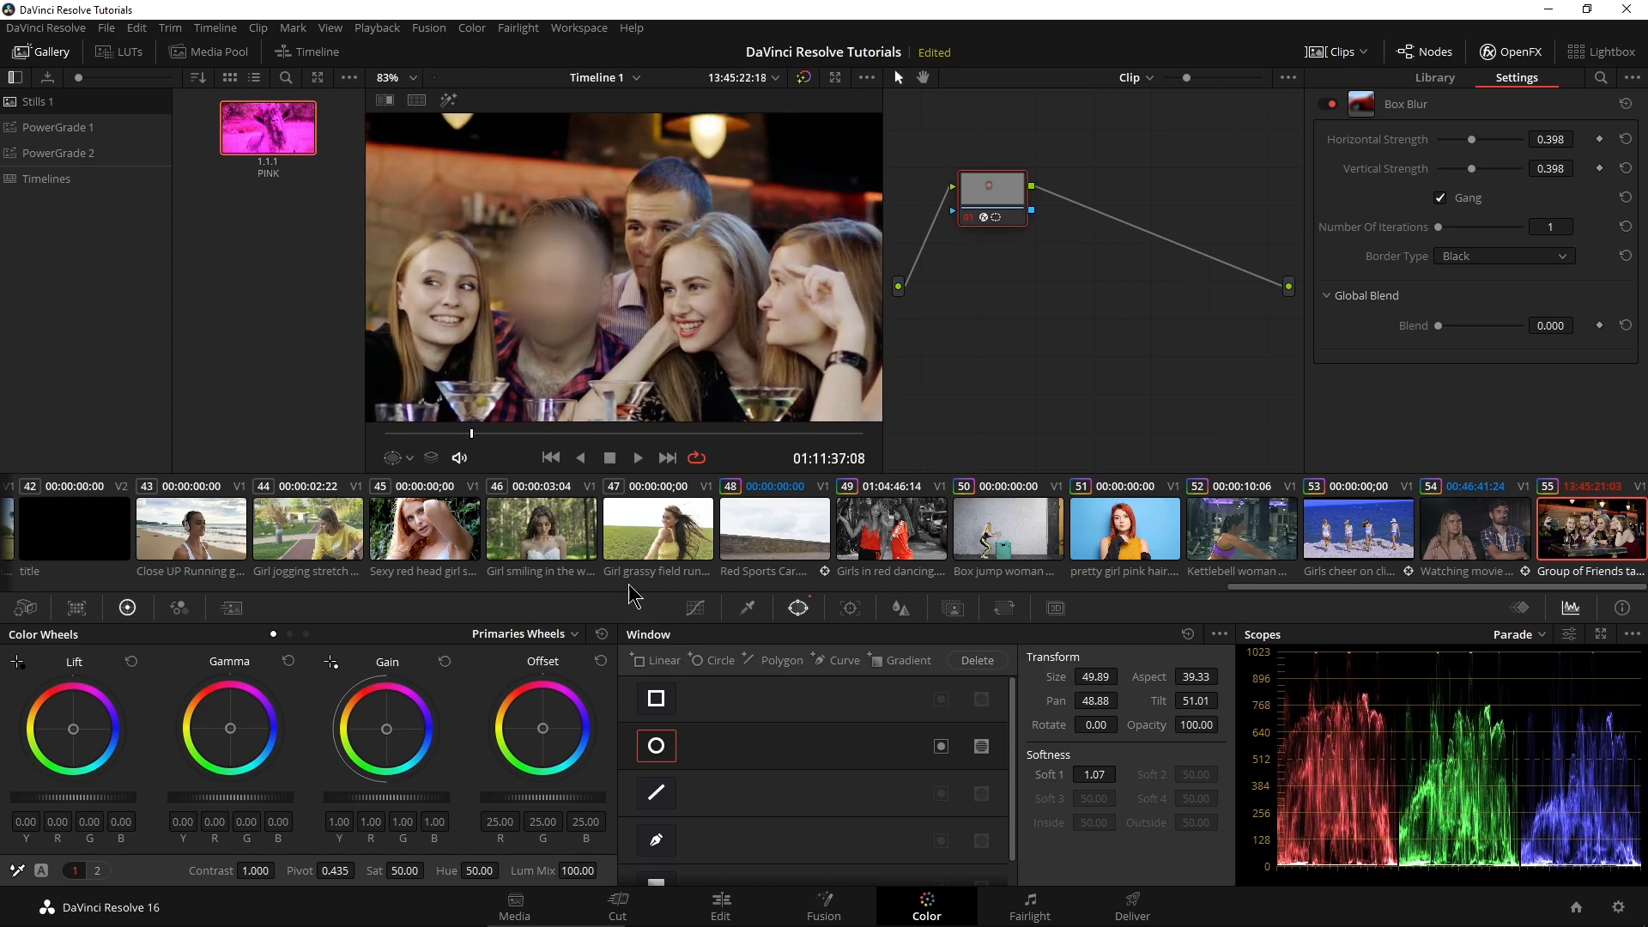
Step: Return to the editing timeline and play and scrub the friends selfie clip to review the blurred face
left_click(724, 902)
key("space")
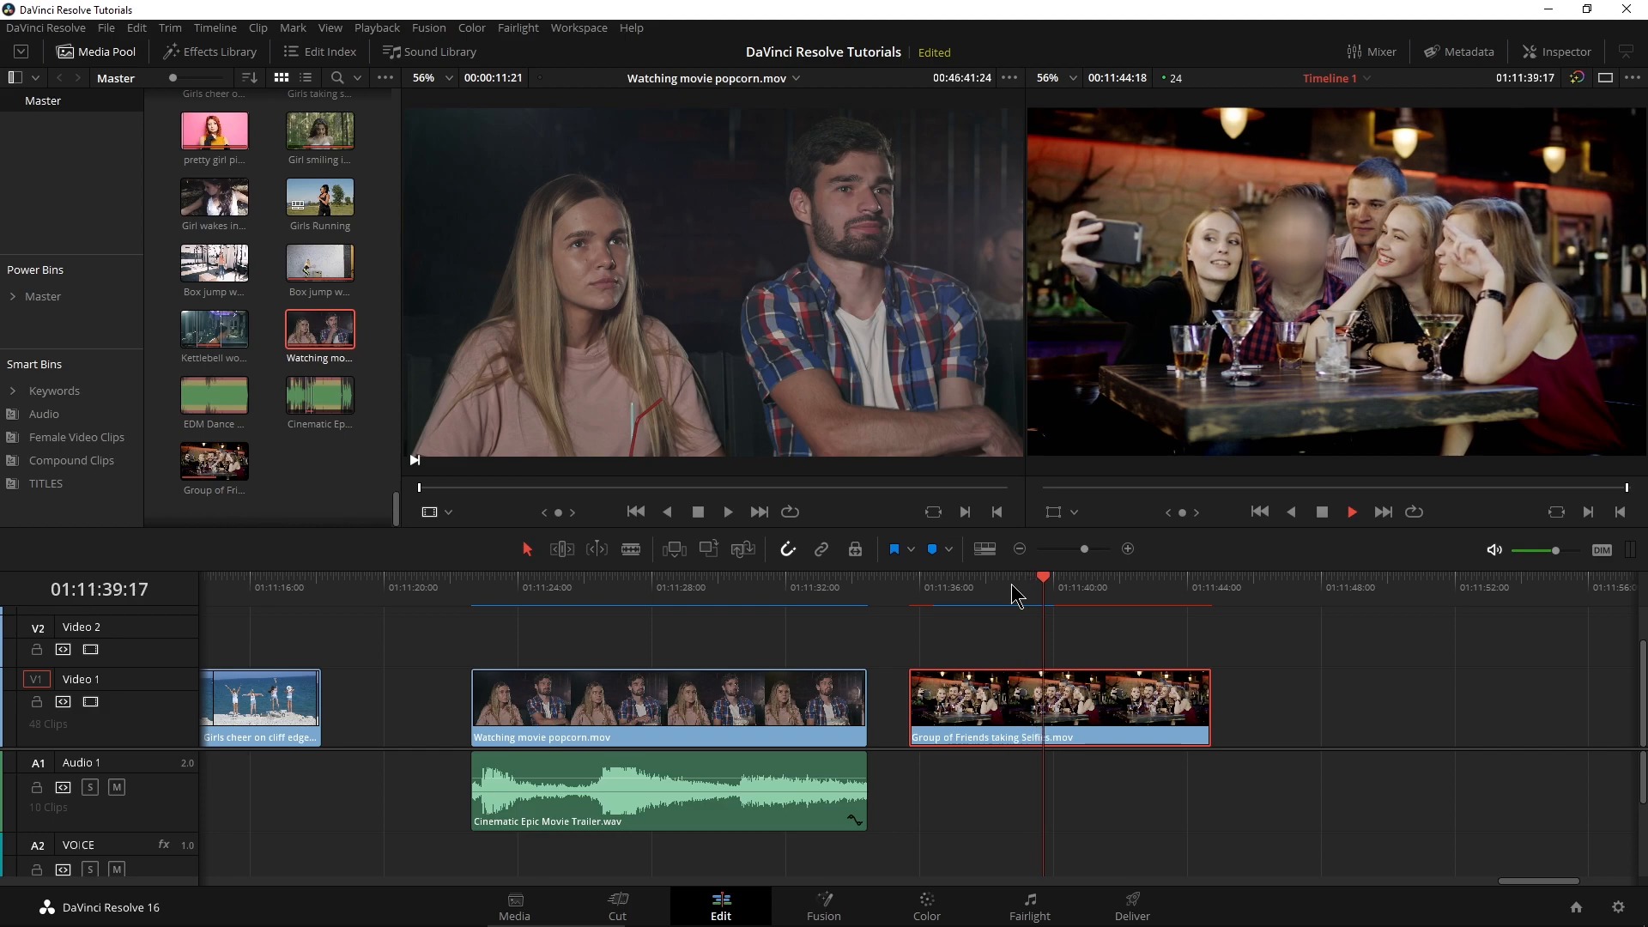
key("space")
left_click_drag(1121, 592, 978, 592)
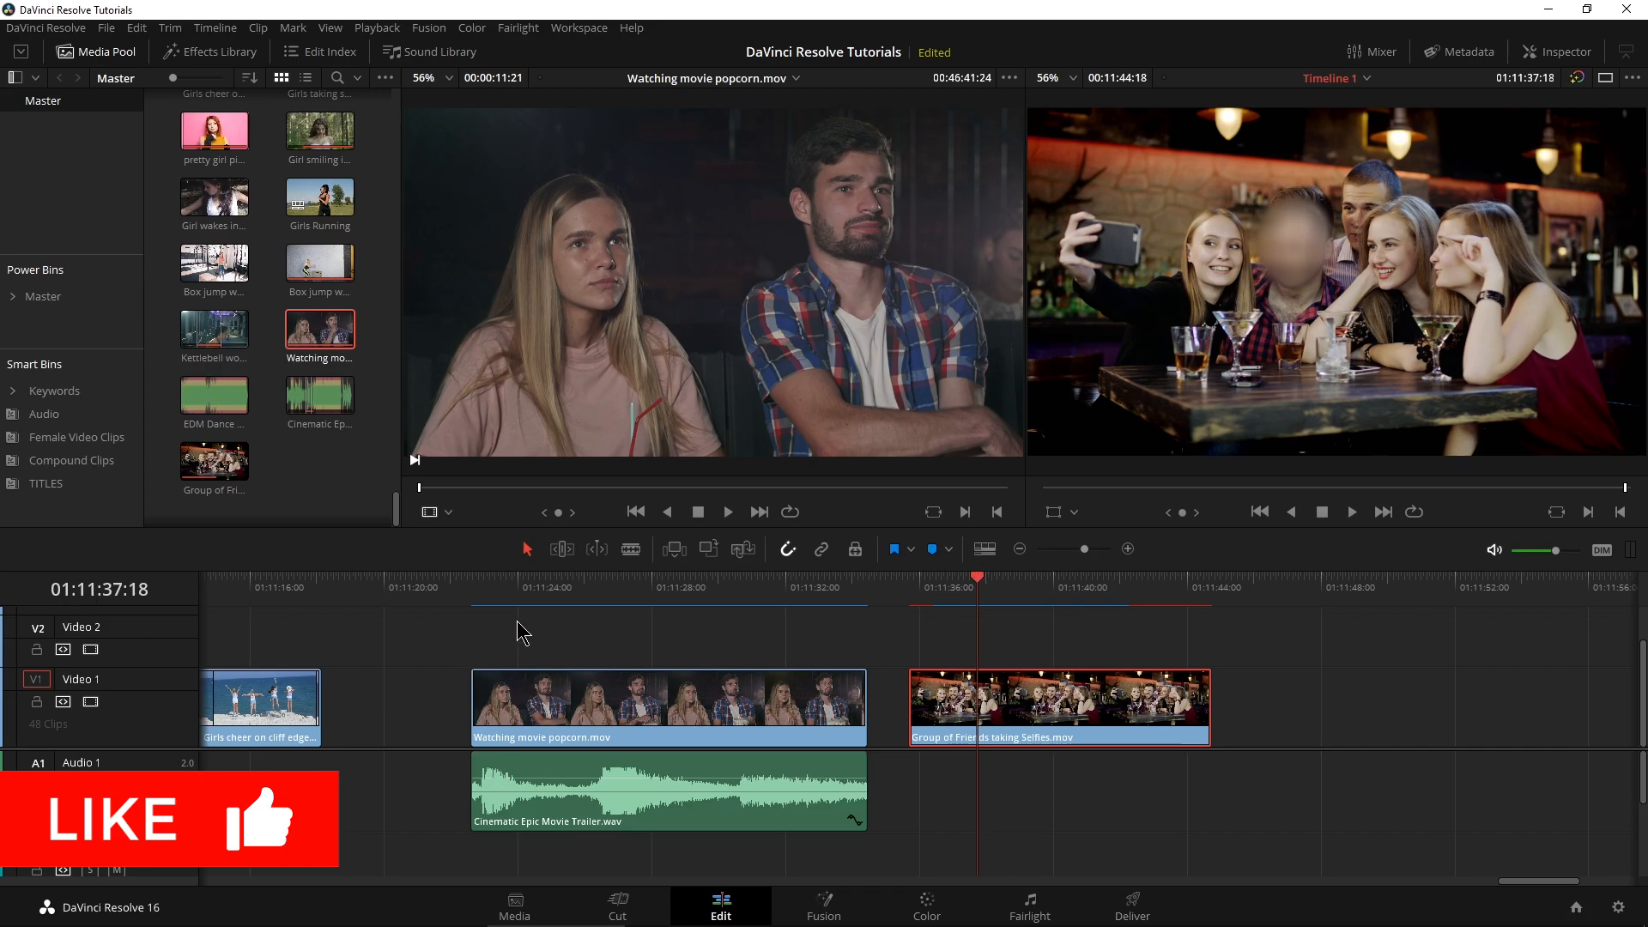
Step: Play and scrub the Watching movie popcorn.mov clip in the timeline to review the blur over the woman's face
left_click(526, 592)
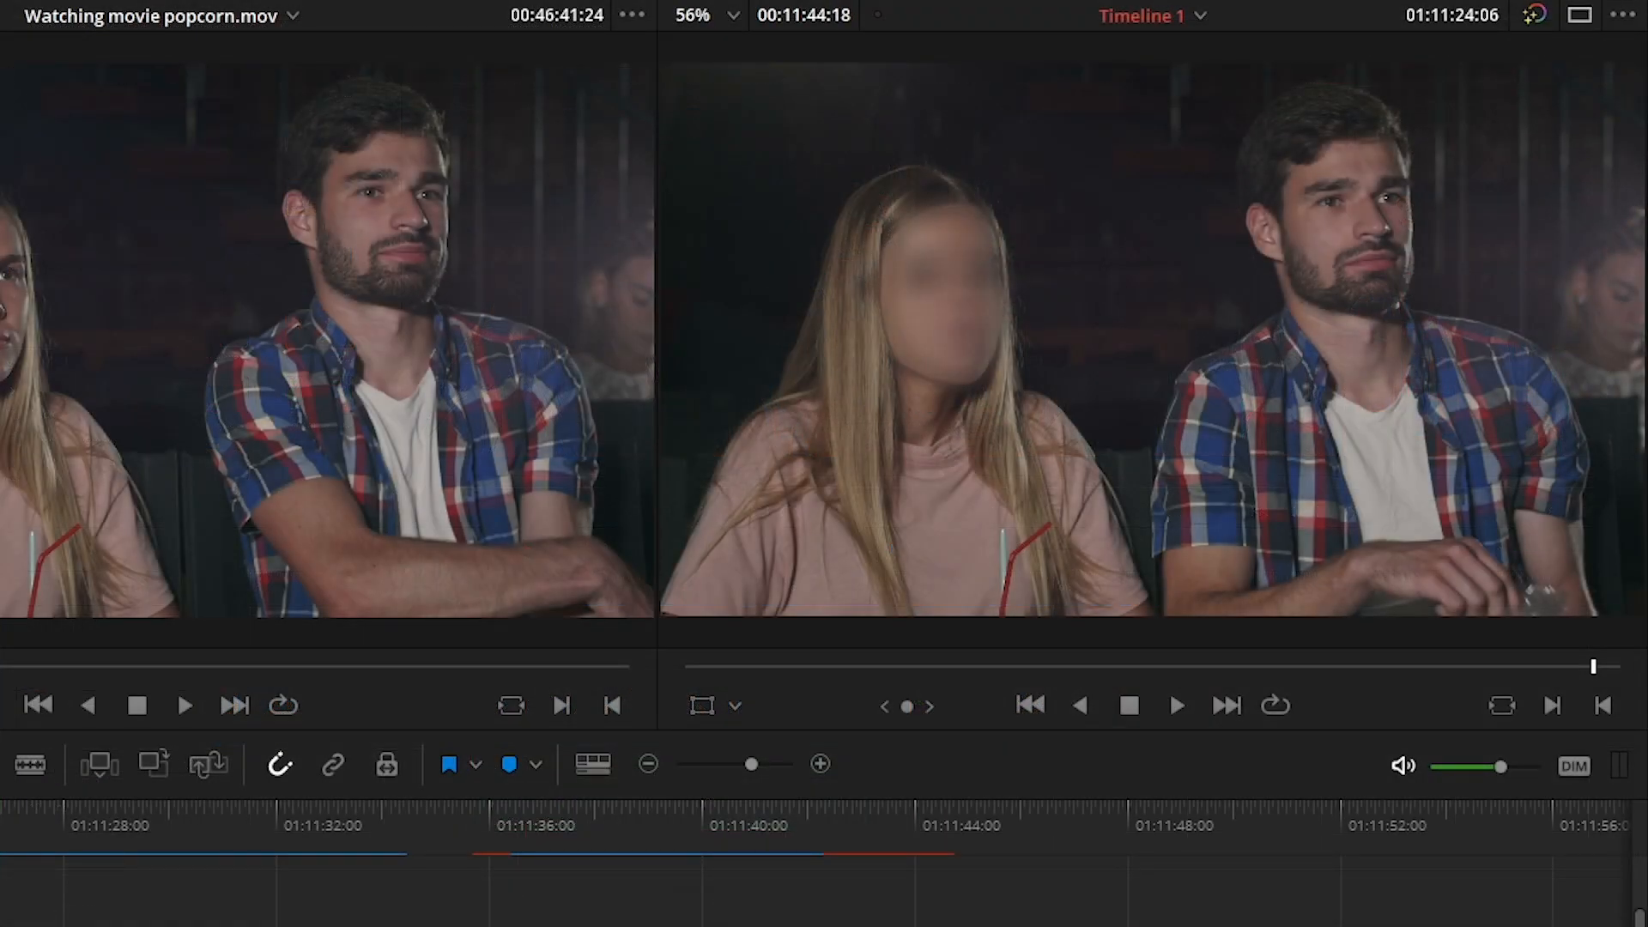
key("space")
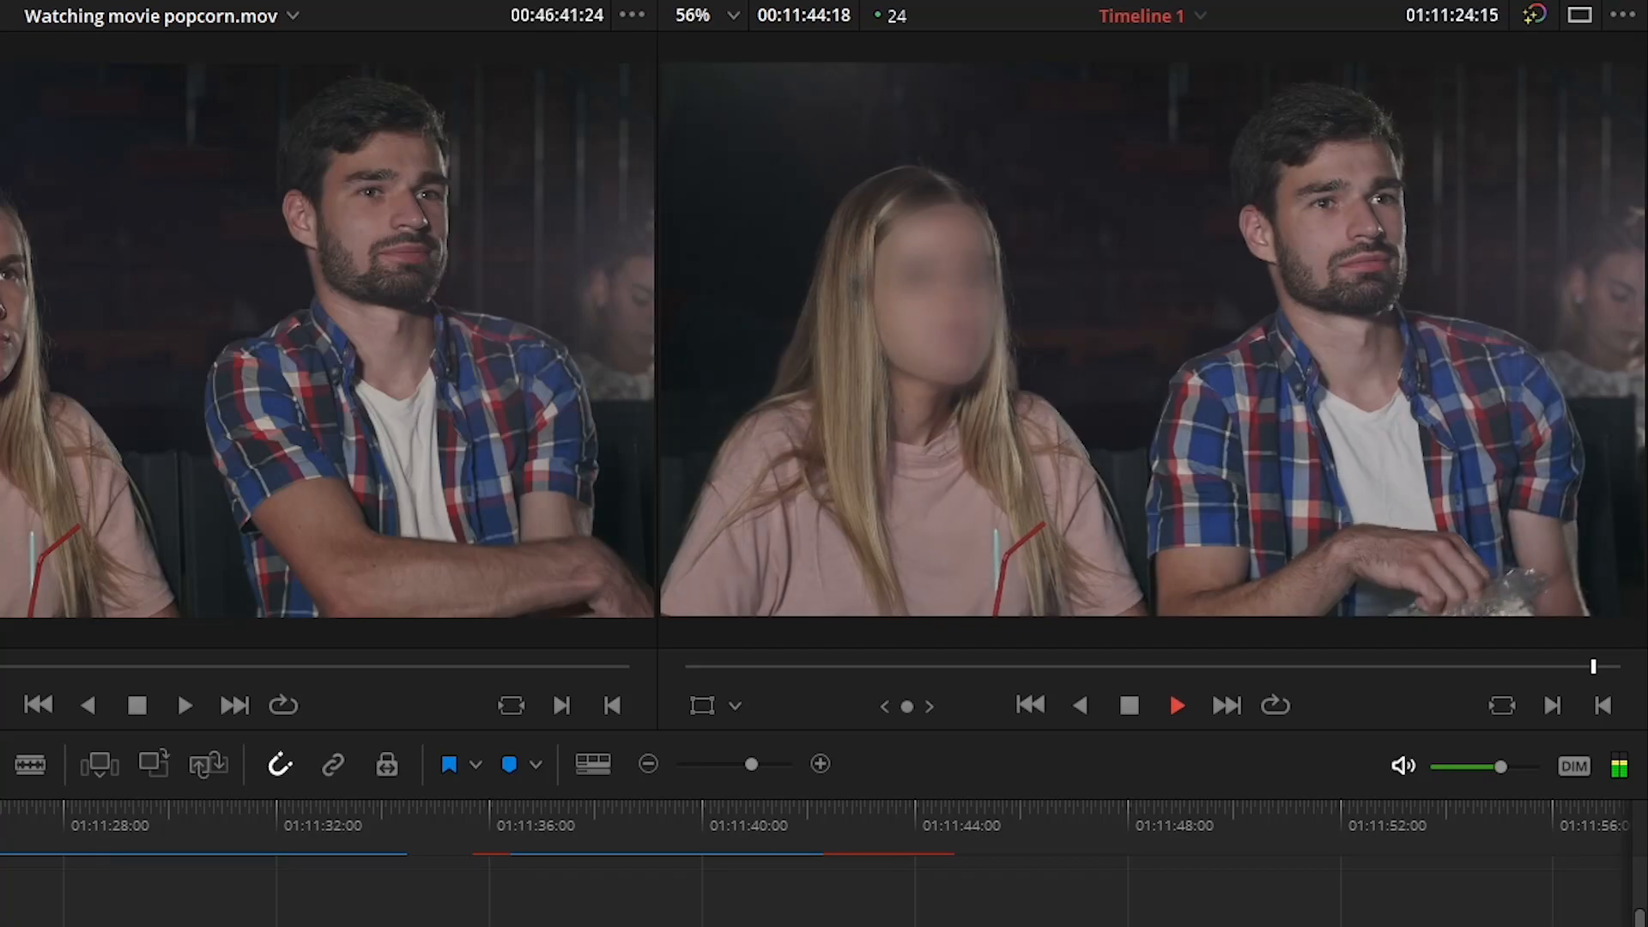
left_click_drag(296, 848, 371, 854)
Step: Park the playhead at 01:11:27:21 on the movie popcorn clip and replace its existing blur node with a new serial node for grading
left_click(59, 834)
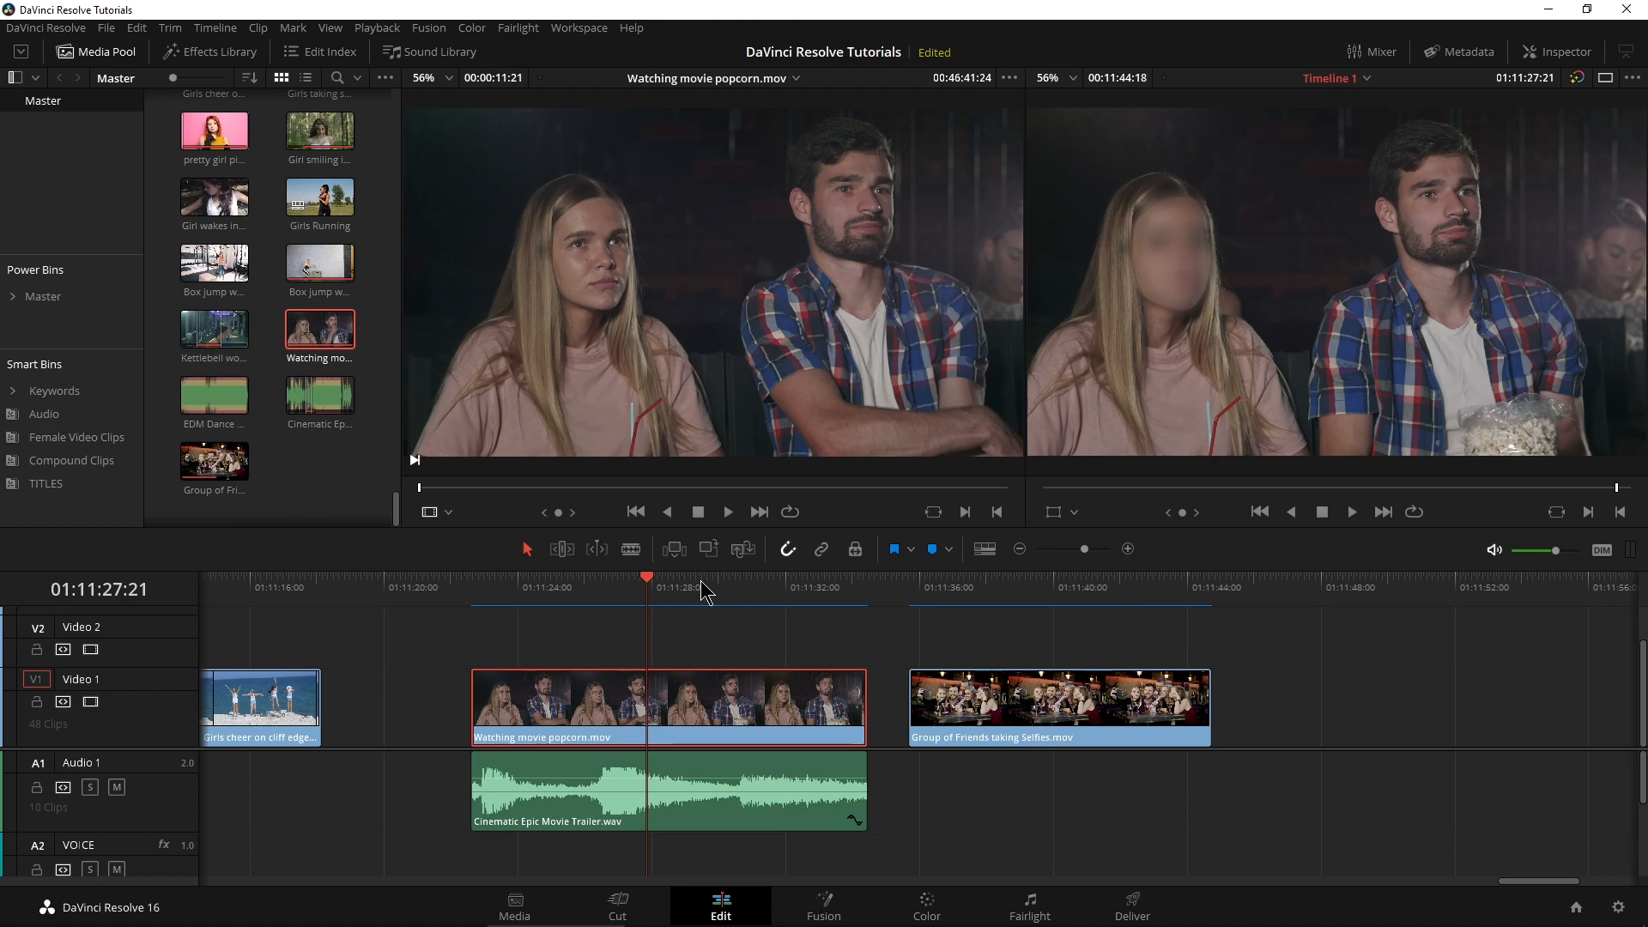
left_click(932, 912)
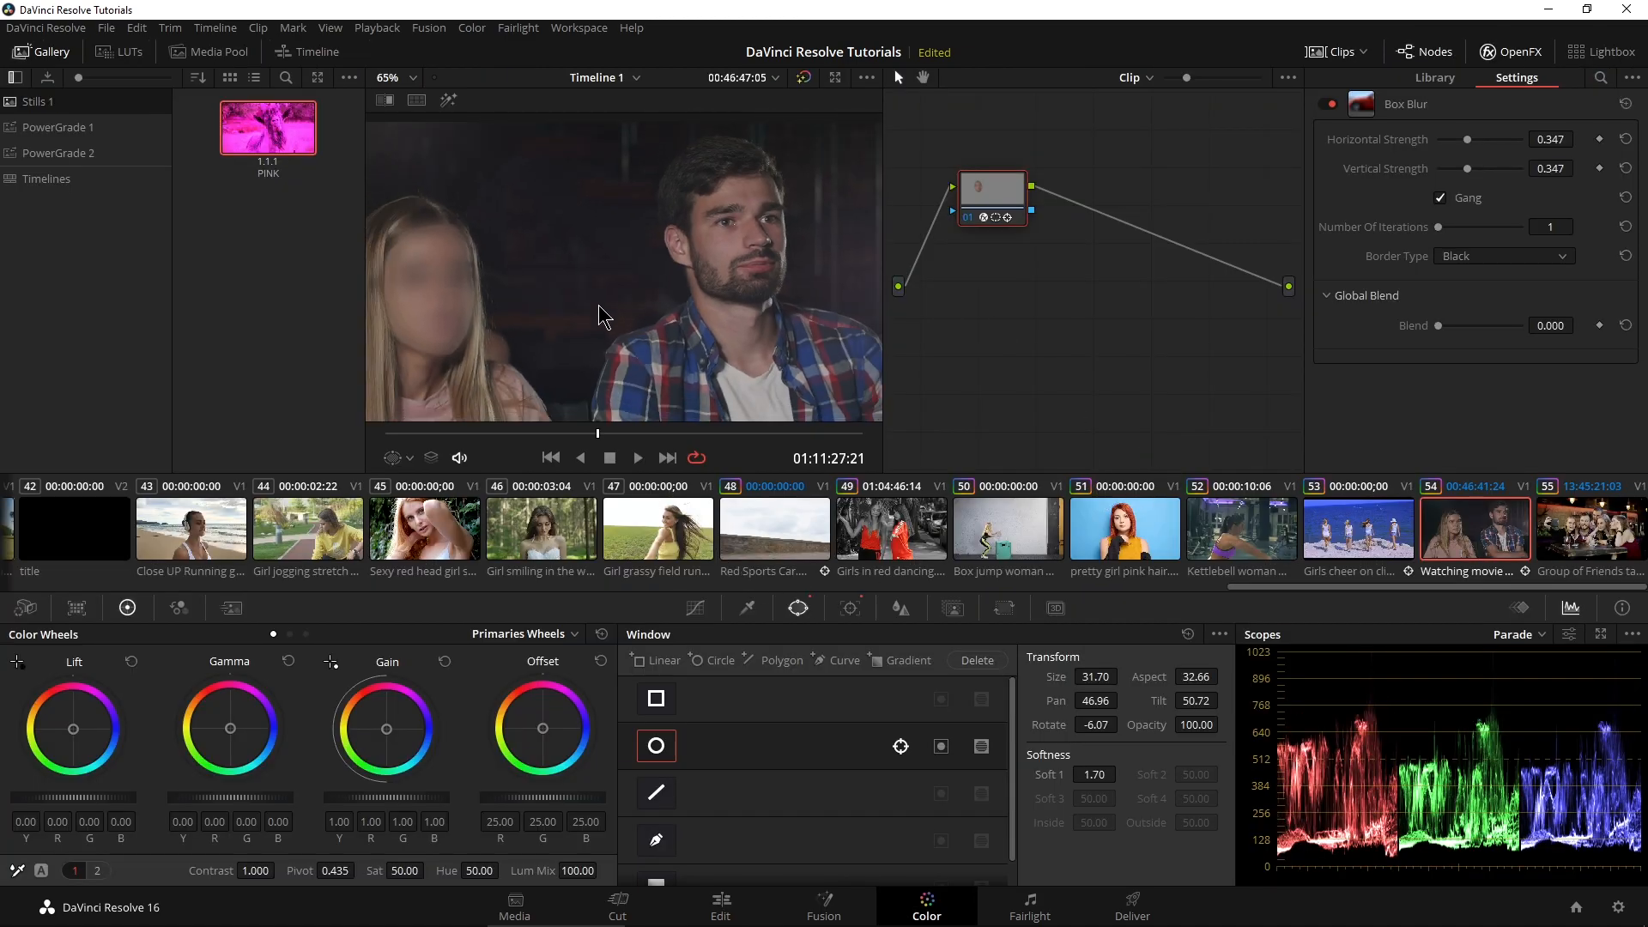
scroll(601, 317, "down", 4)
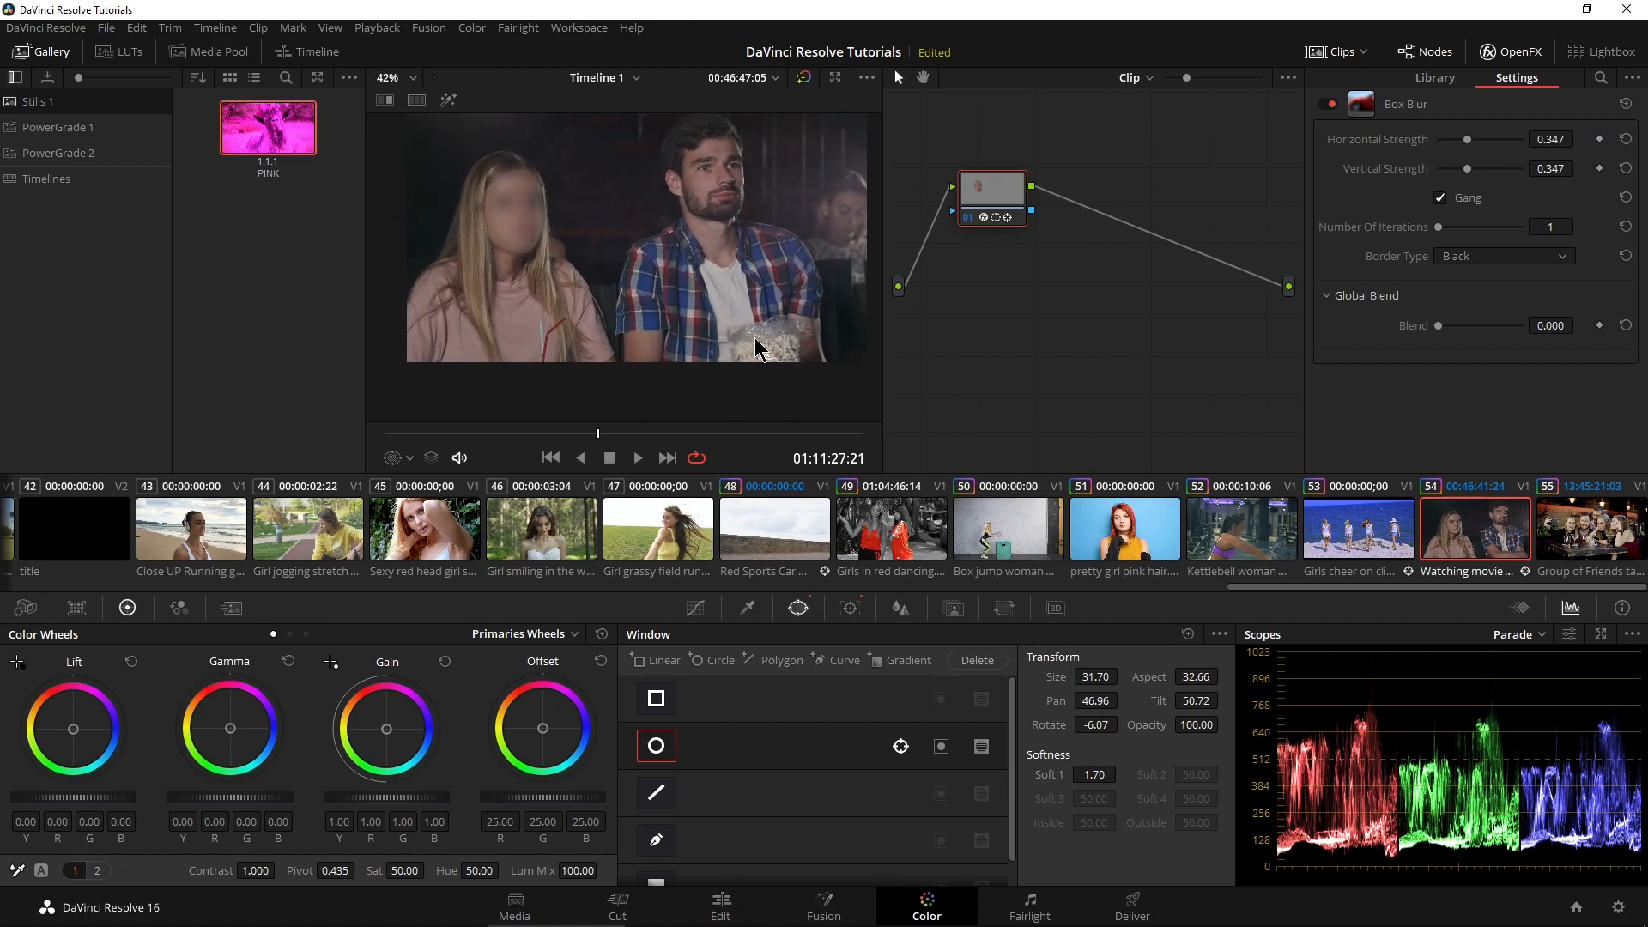
left_click(992, 213)
key("Delete")
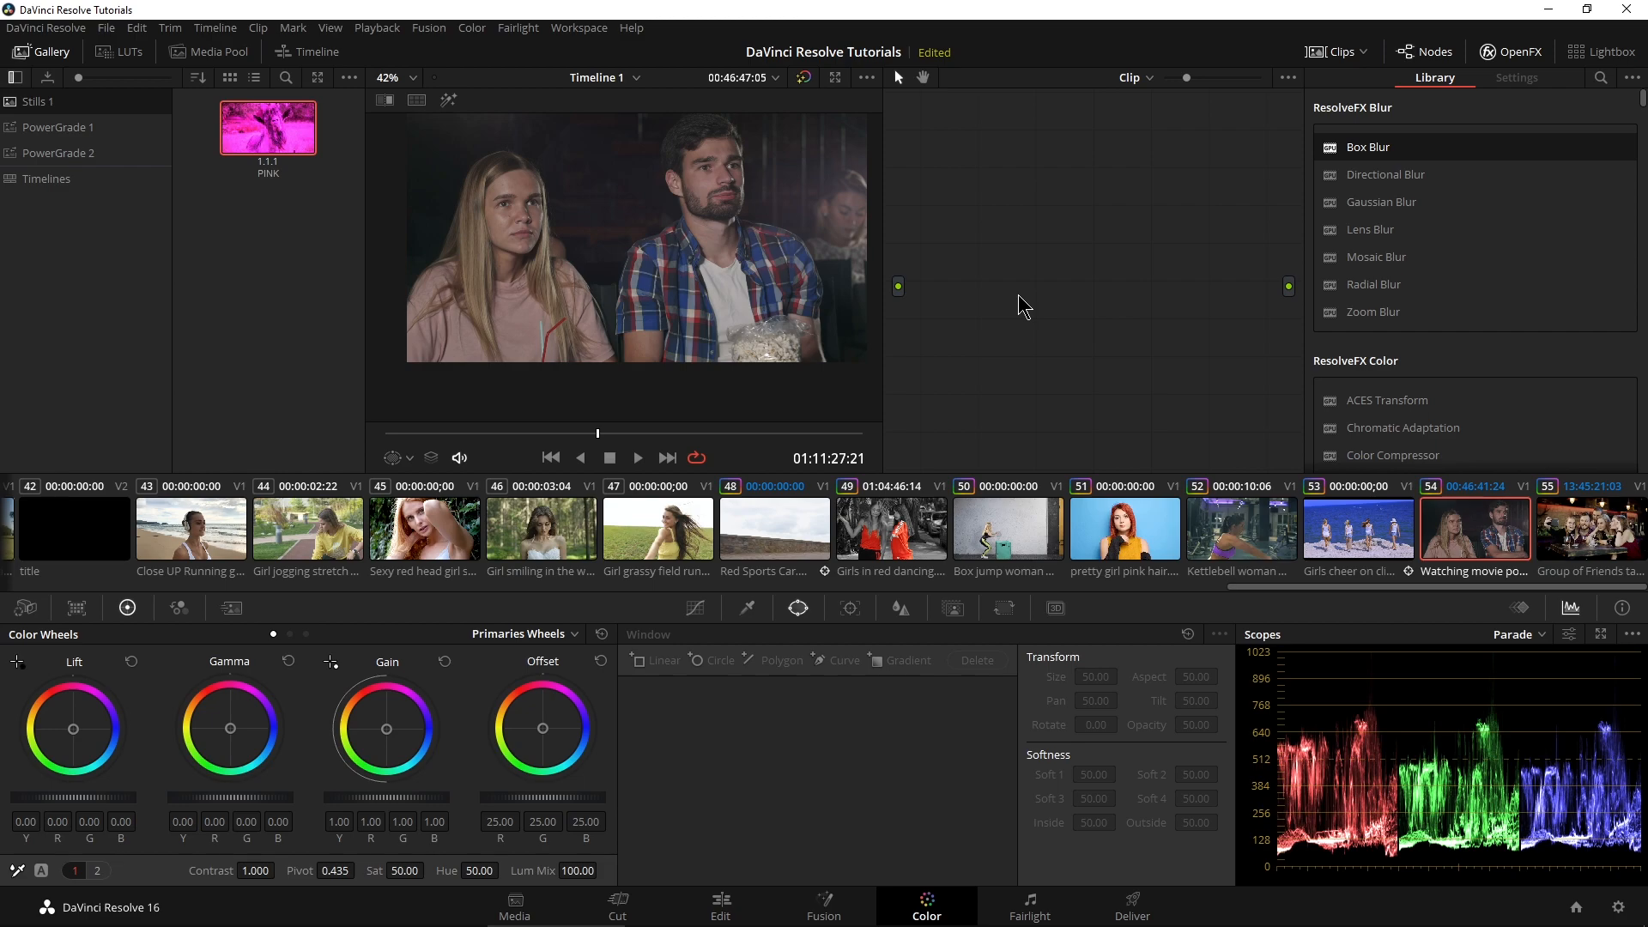
key("alt+s")
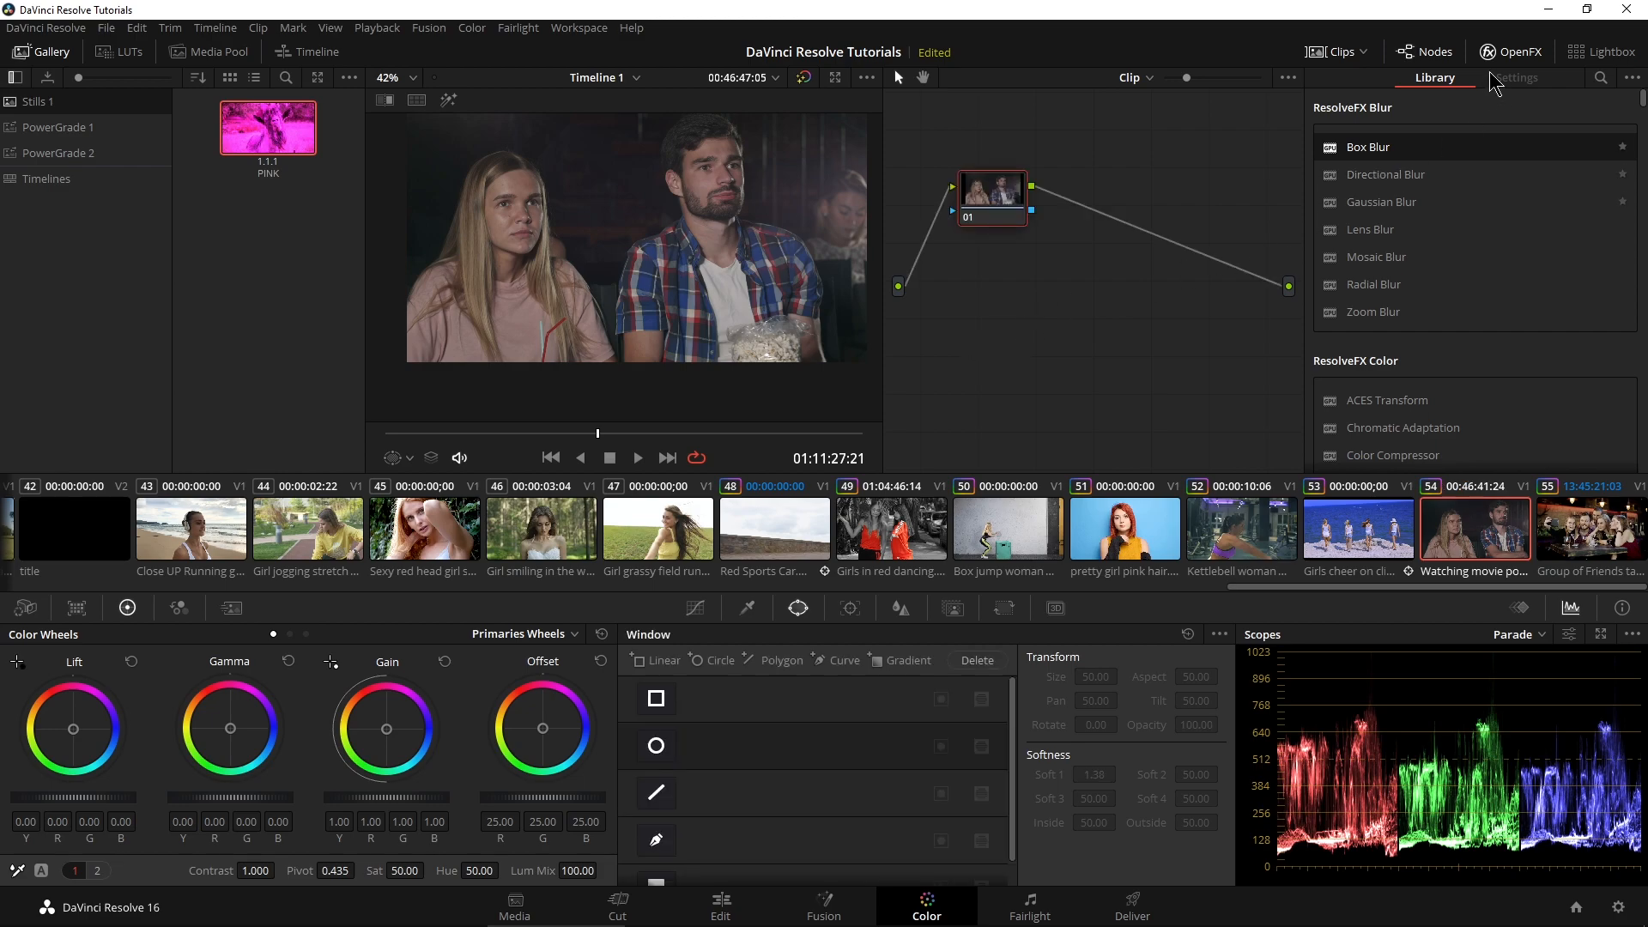
Step: Hide the effects library, reframe the viewer and add a circular power window to the movie popcorn clip's node
left_click(1502, 53)
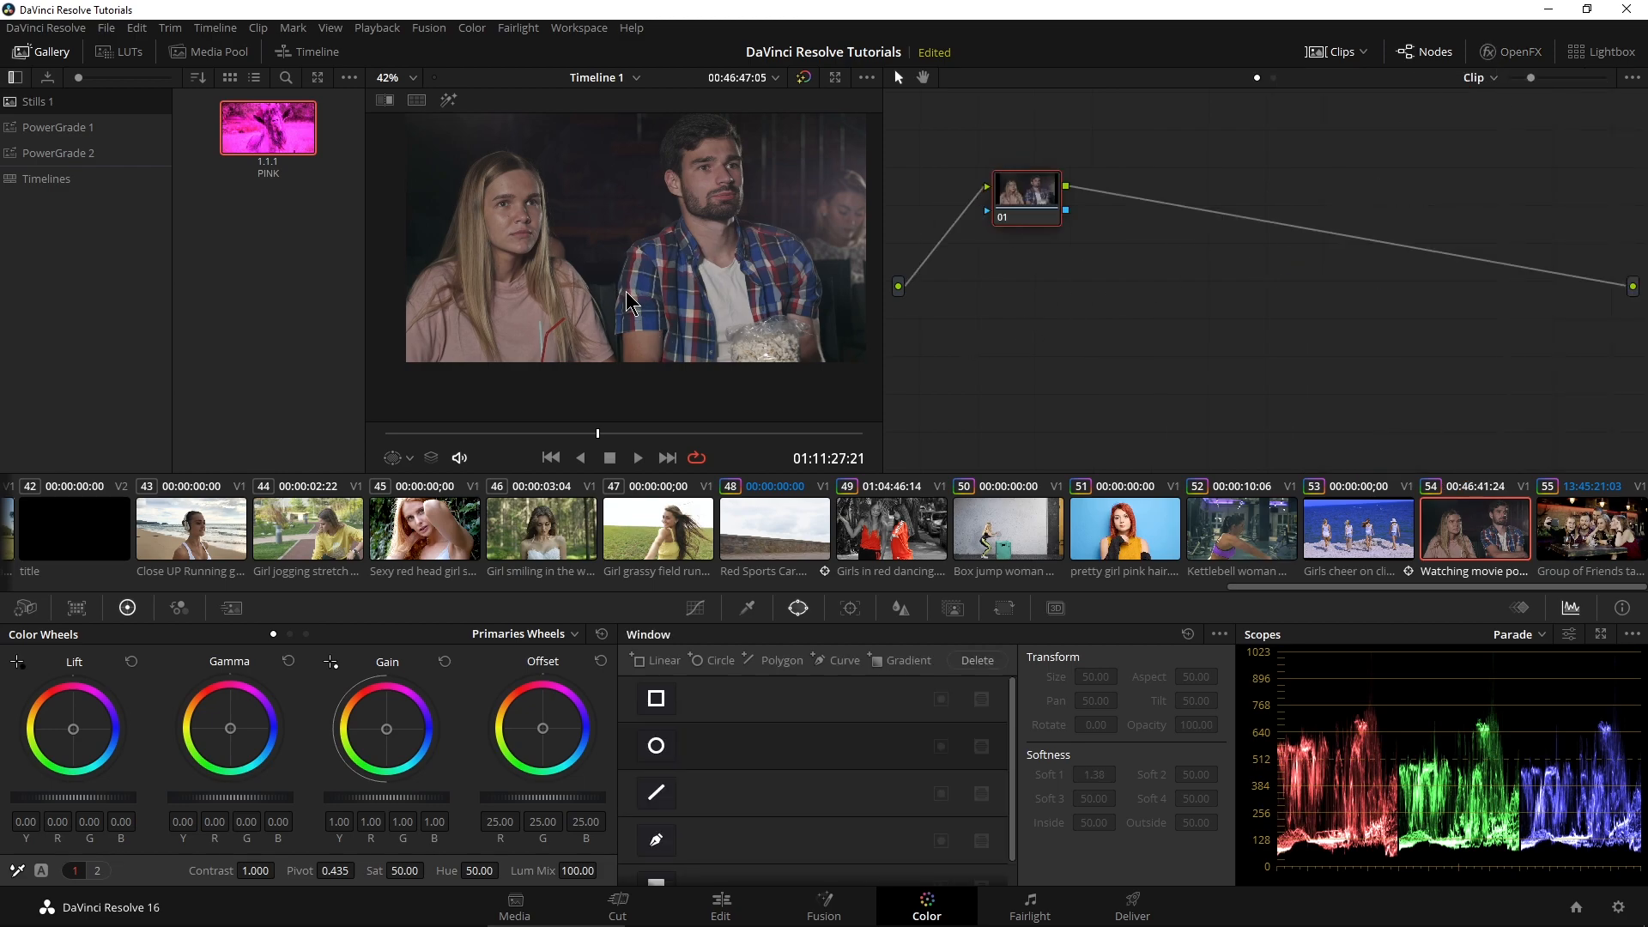
left_click_drag(629, 293, 624, 328)
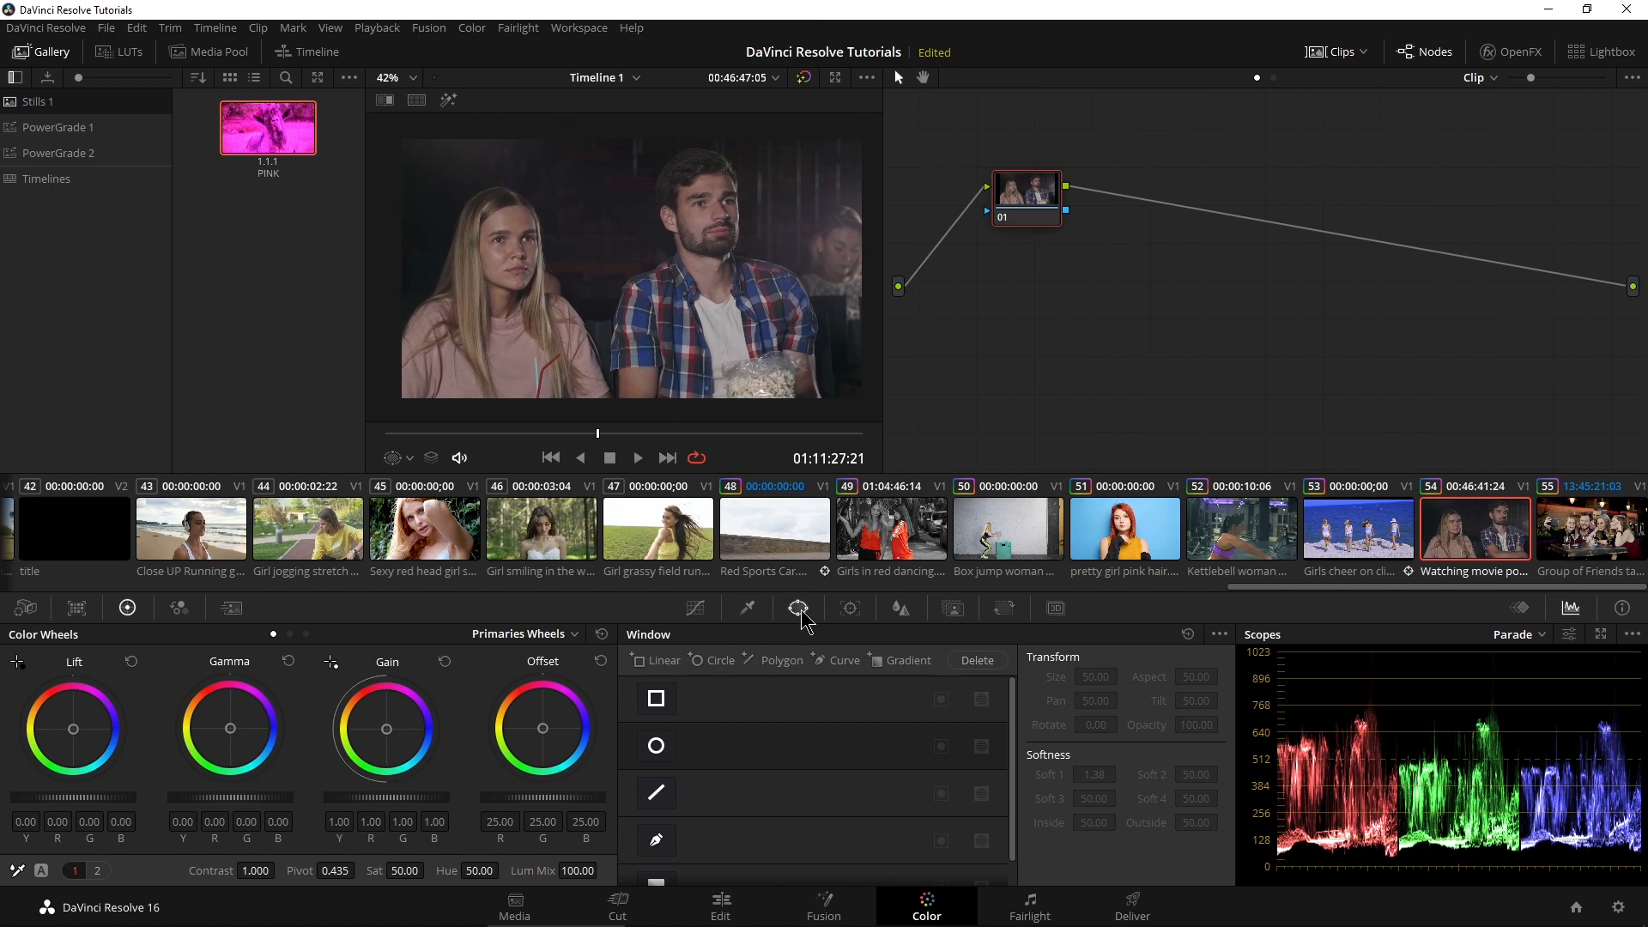
left_click(656, 746)
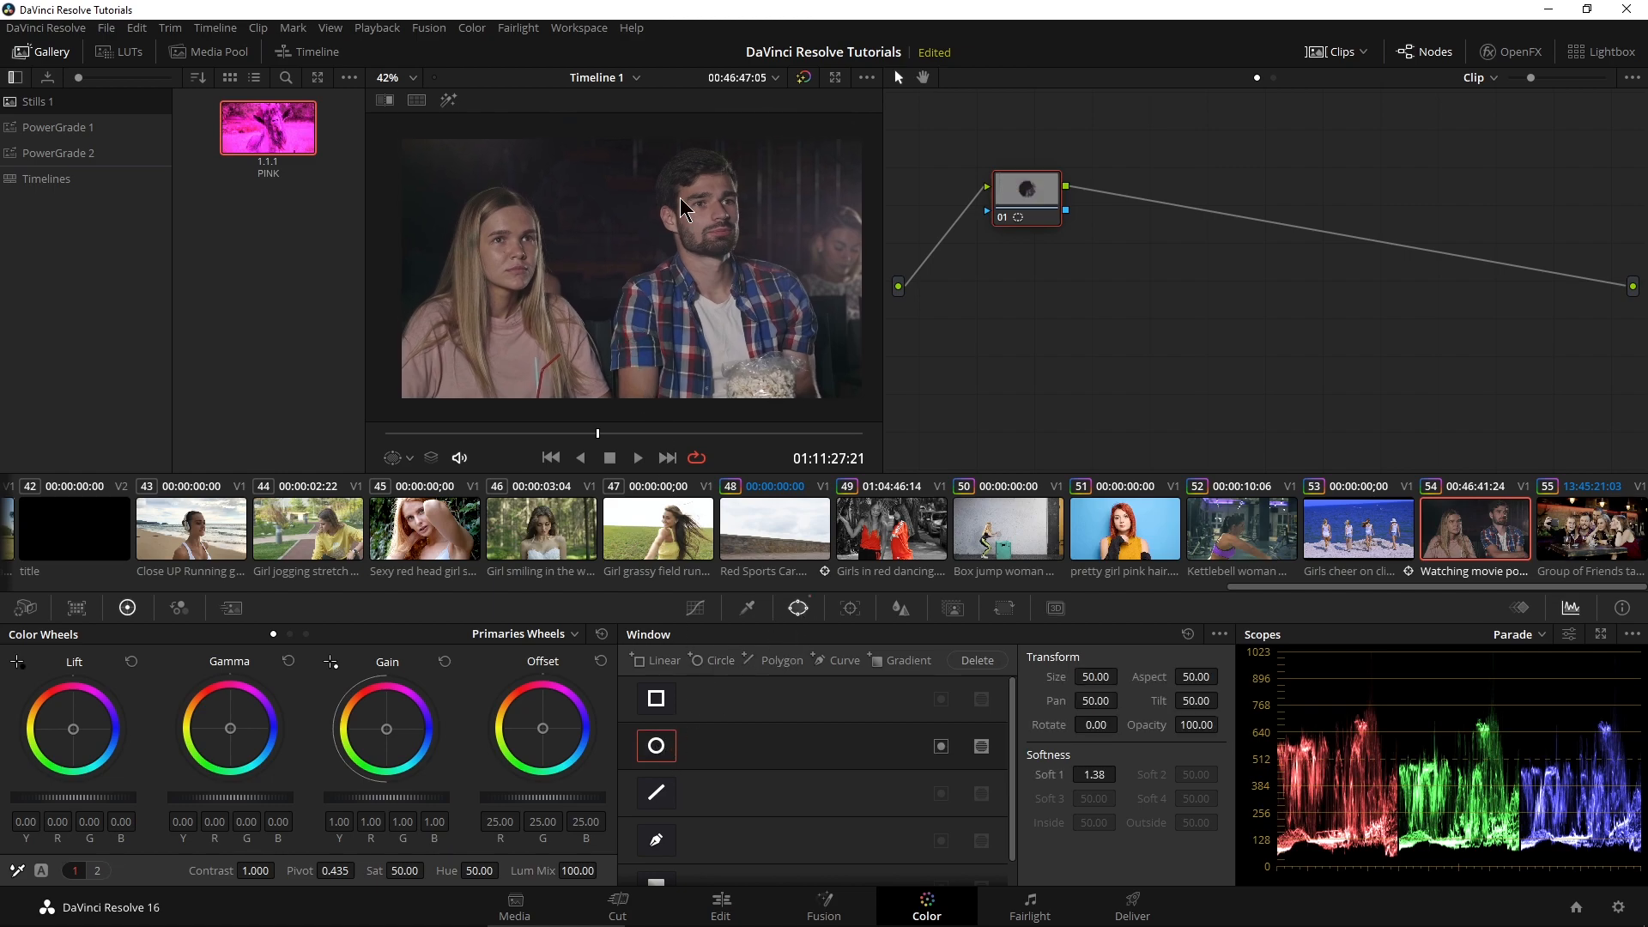
scroll(686, 302, "down", 2)
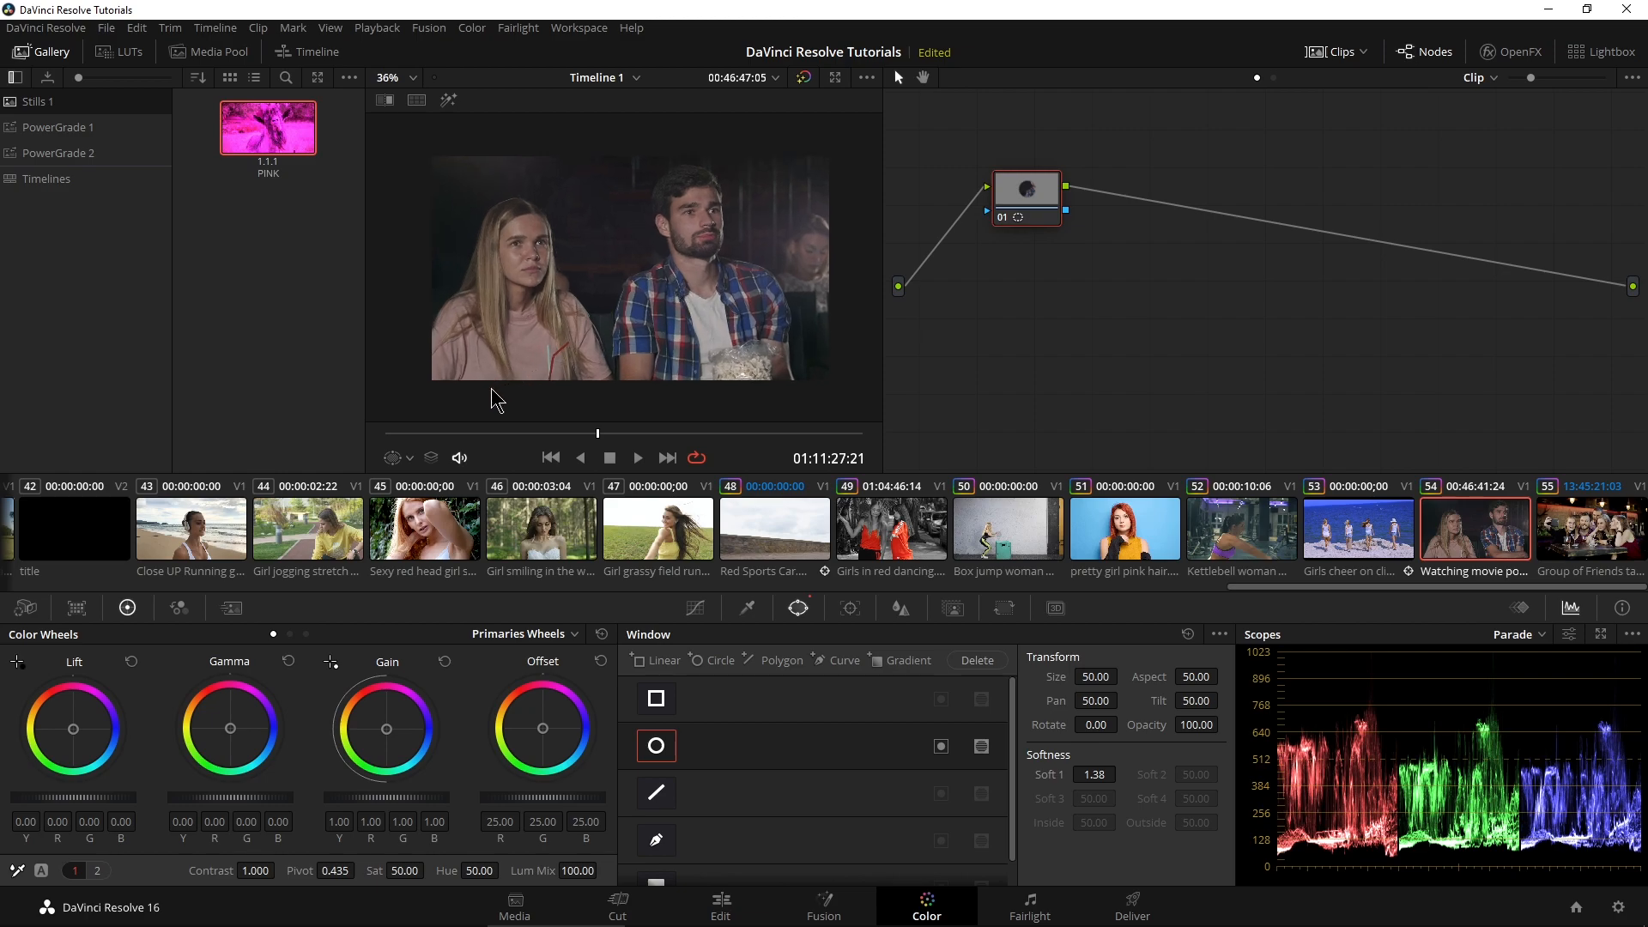
Step: Display the circular power window's outline, shift it toward the woman and enlarge the viewer around her face
left_click(410, 461)
left_click(446, 530)
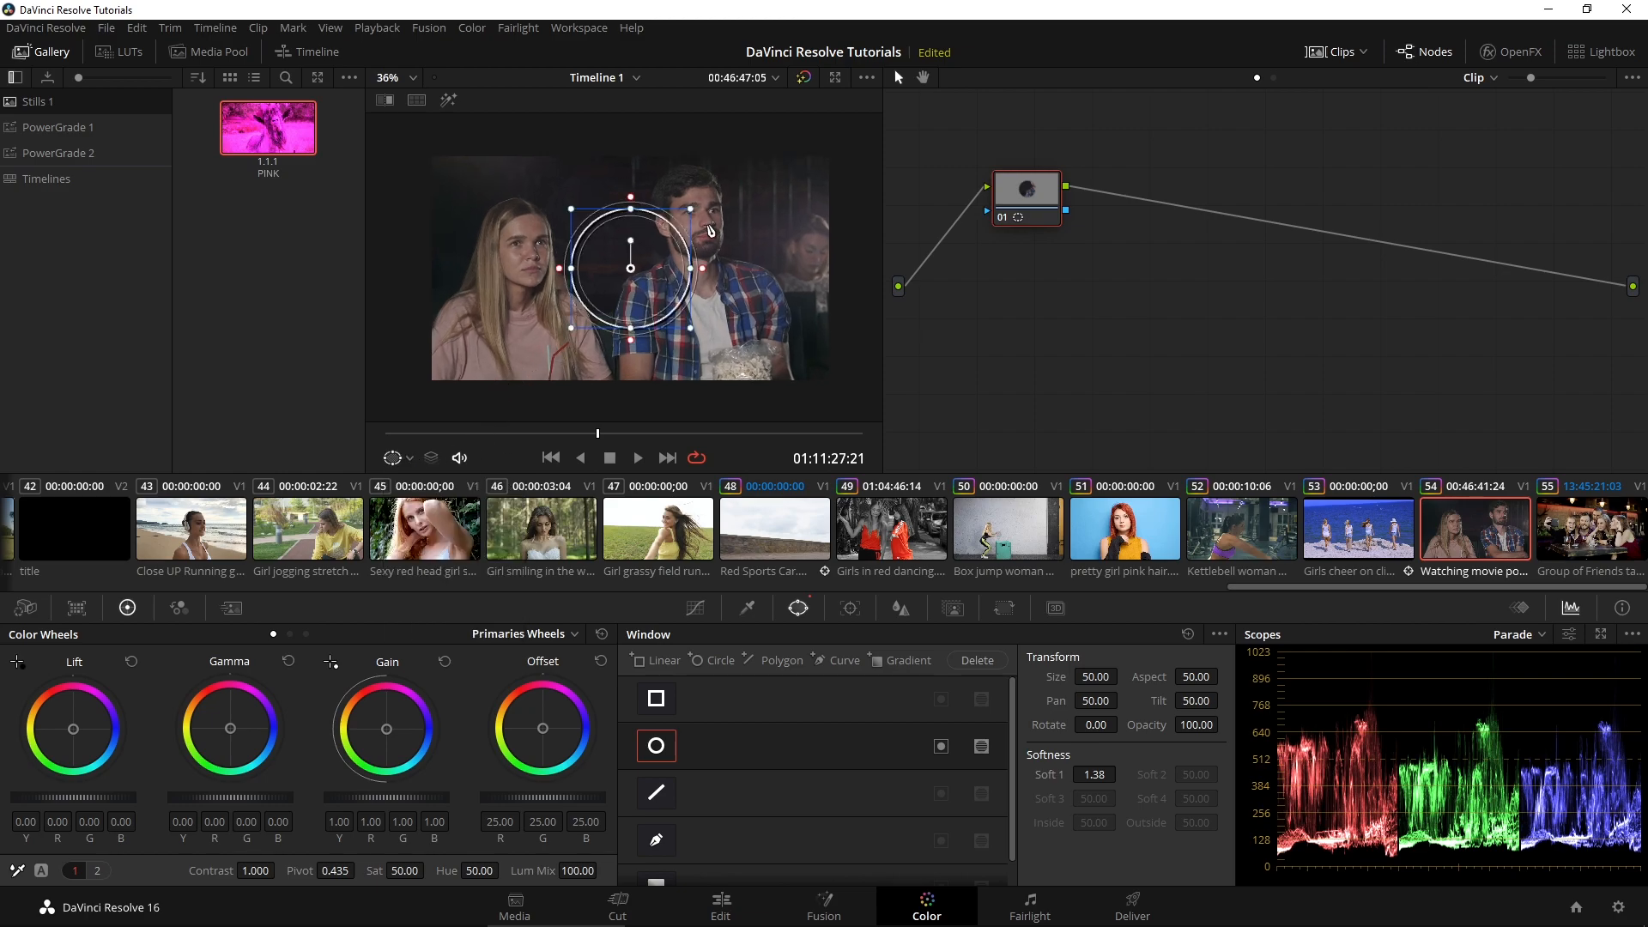
left_click_drag(644, 270, 593, 270)
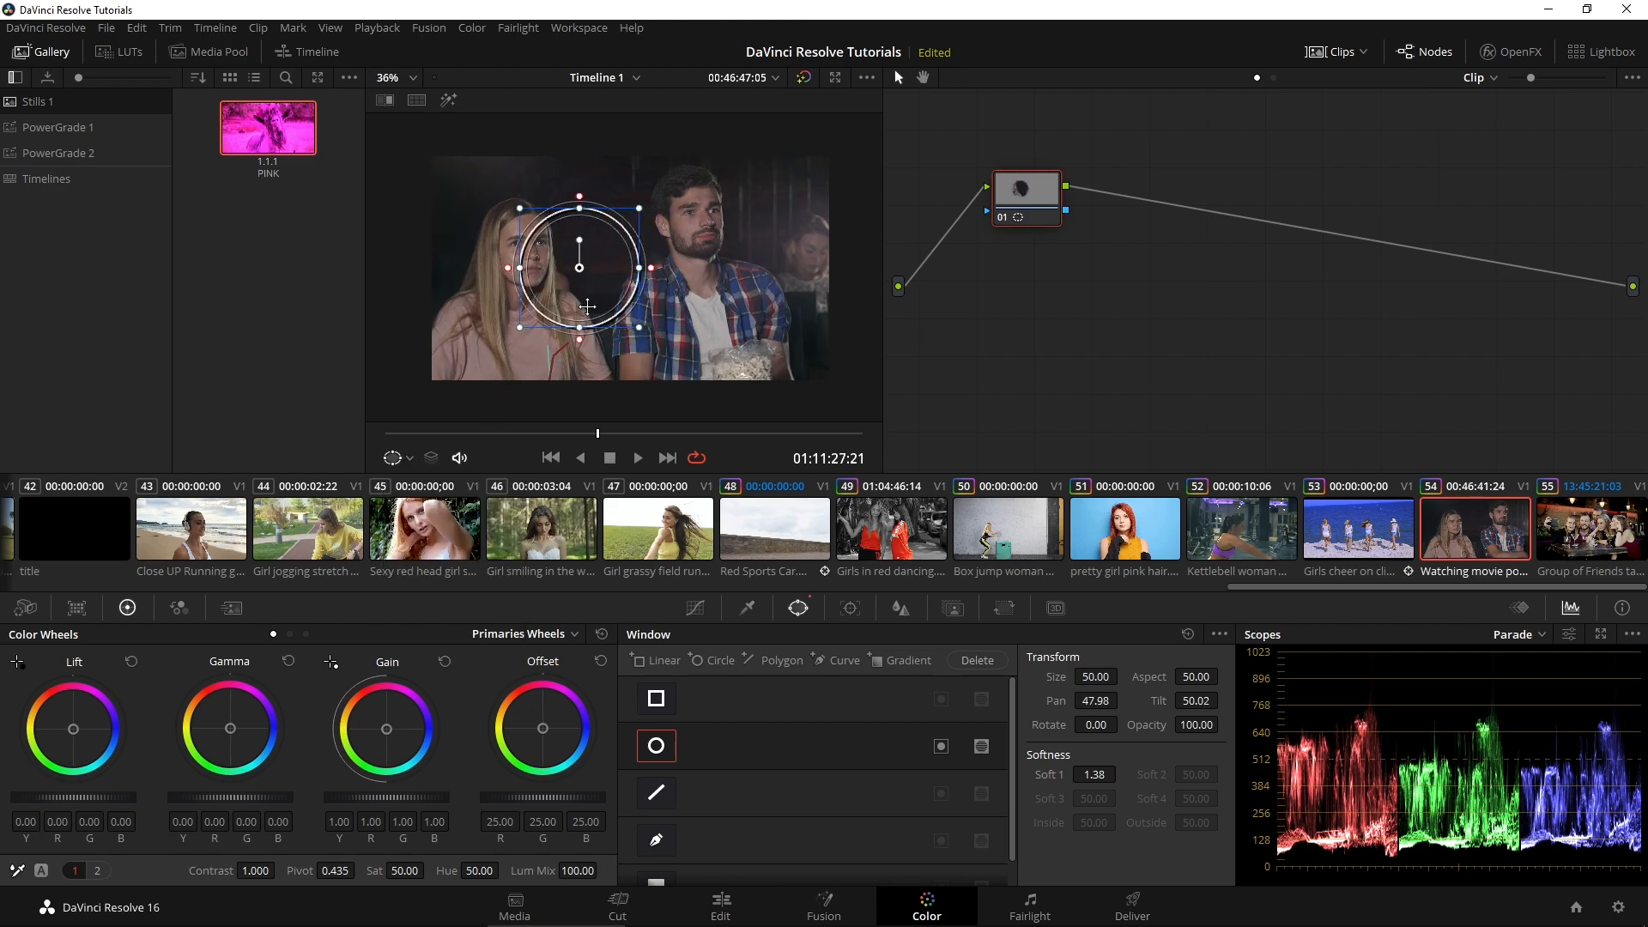
key("shift+f")
scroll(694, 462, "up", 8)
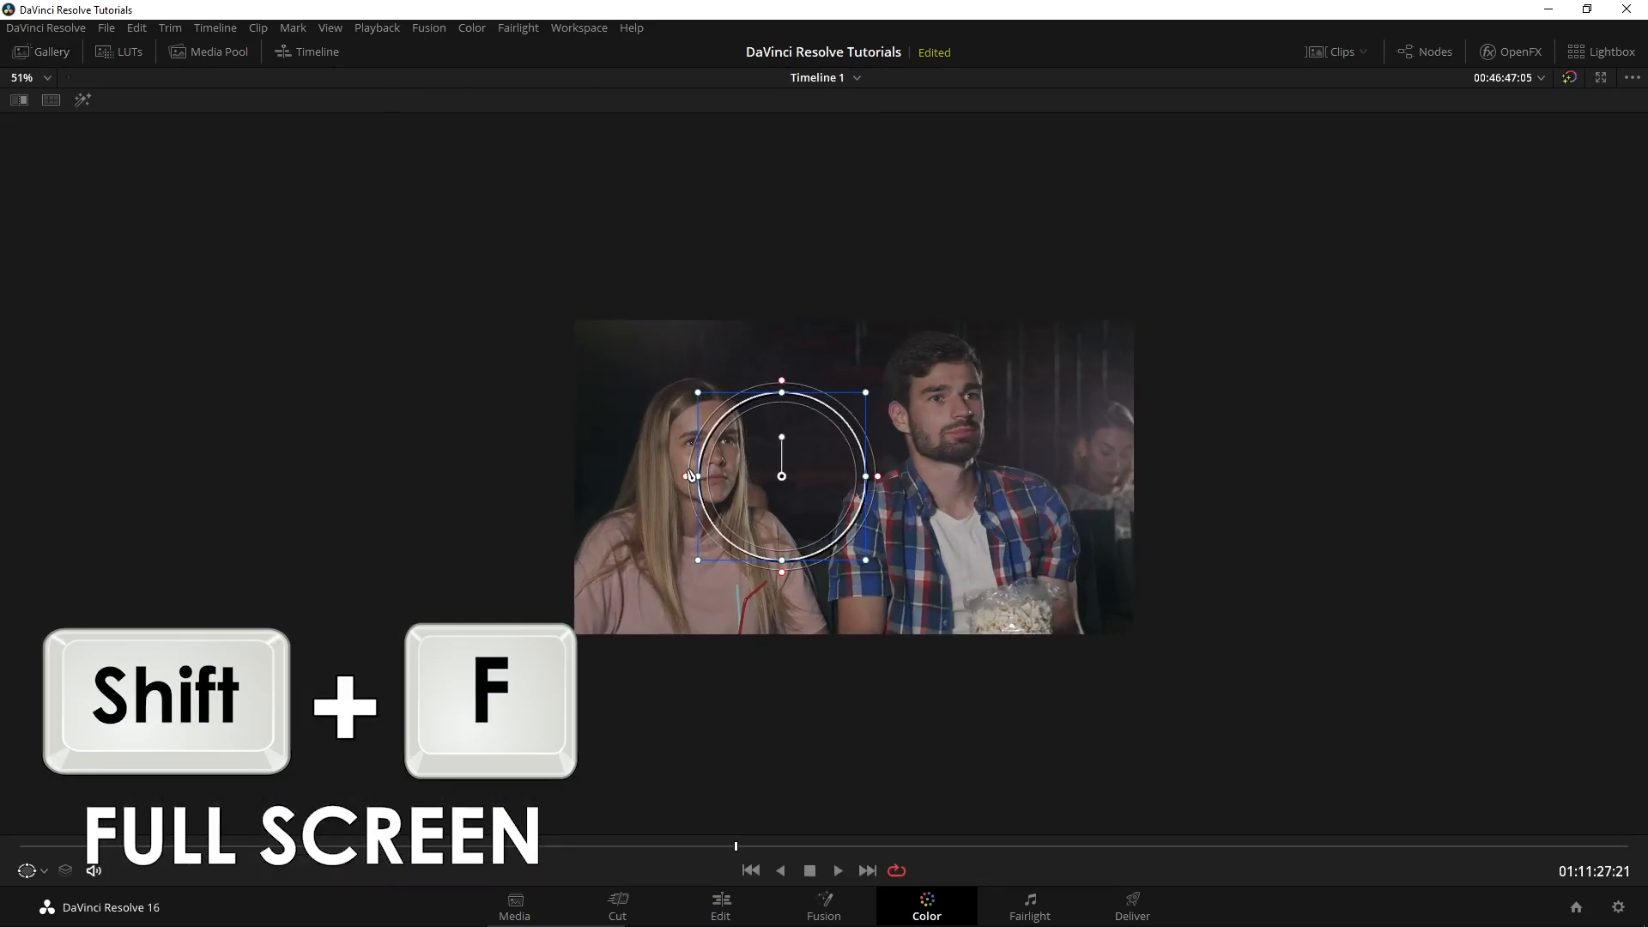
scroll(664, 461, "up", 2)
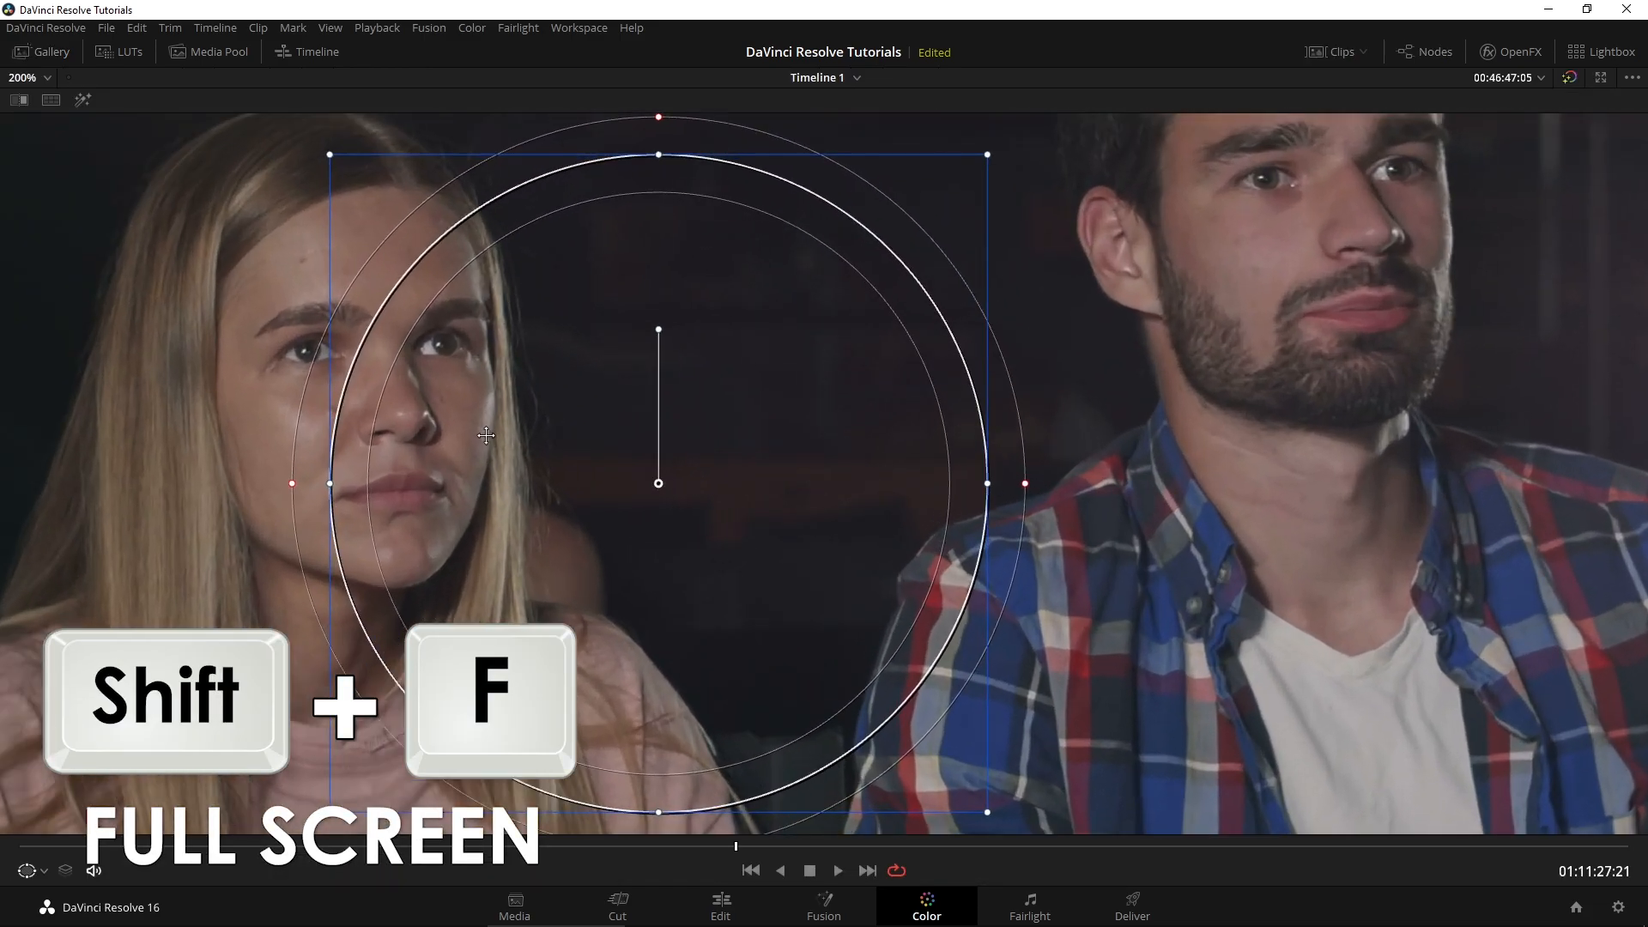
left_click_drag(190, 335, 613, 354)
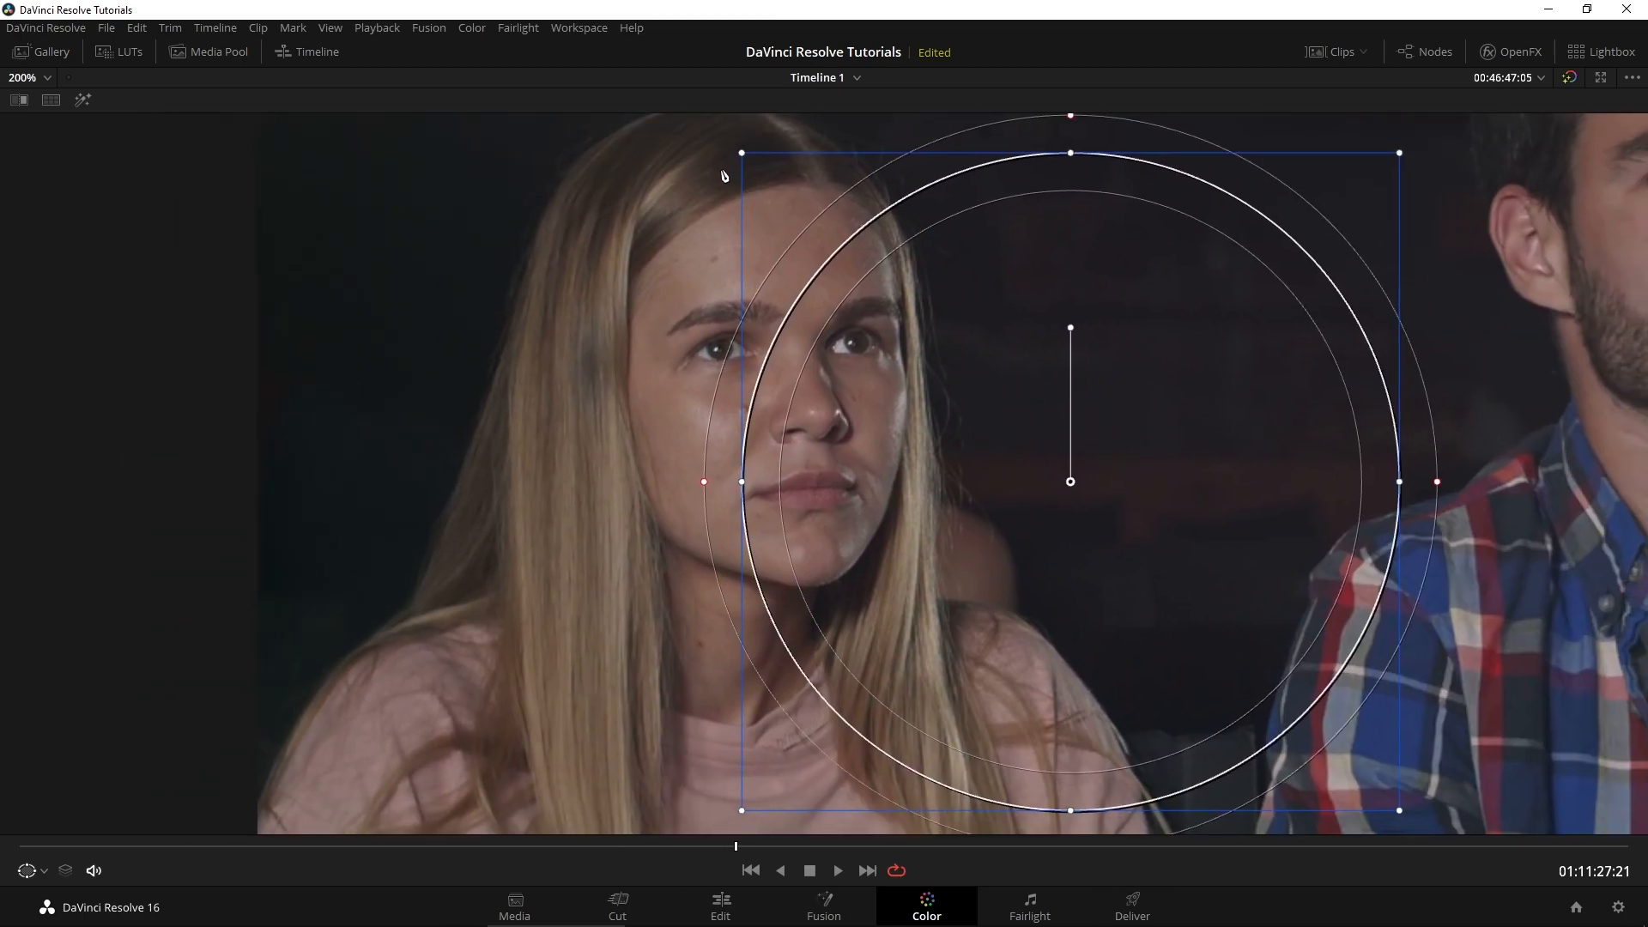
Step: Fit the circular window over the woman's face with size 46.99, aspect 36.03, rotation -4.02 and softness 0.42
left_click_drag(745, 157, 913, 324)
left_click_drag(1070, 481, 793, 404)
left_click_drag(793, 248, 750, 176)
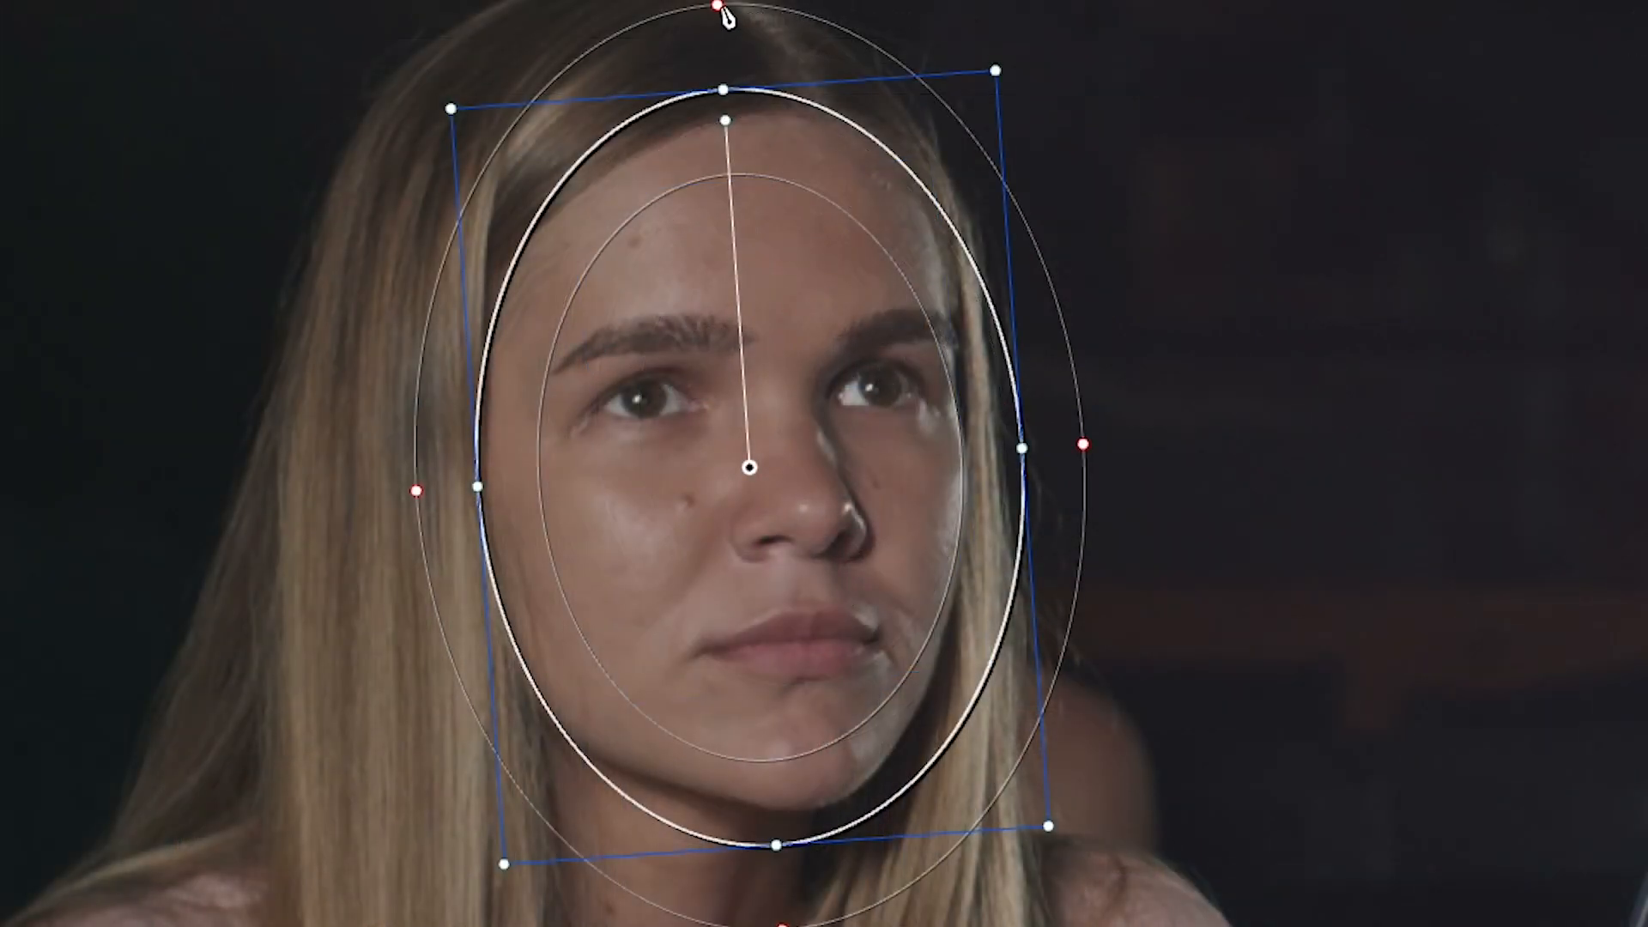
left_click_drag(721, 12, 734, 72)
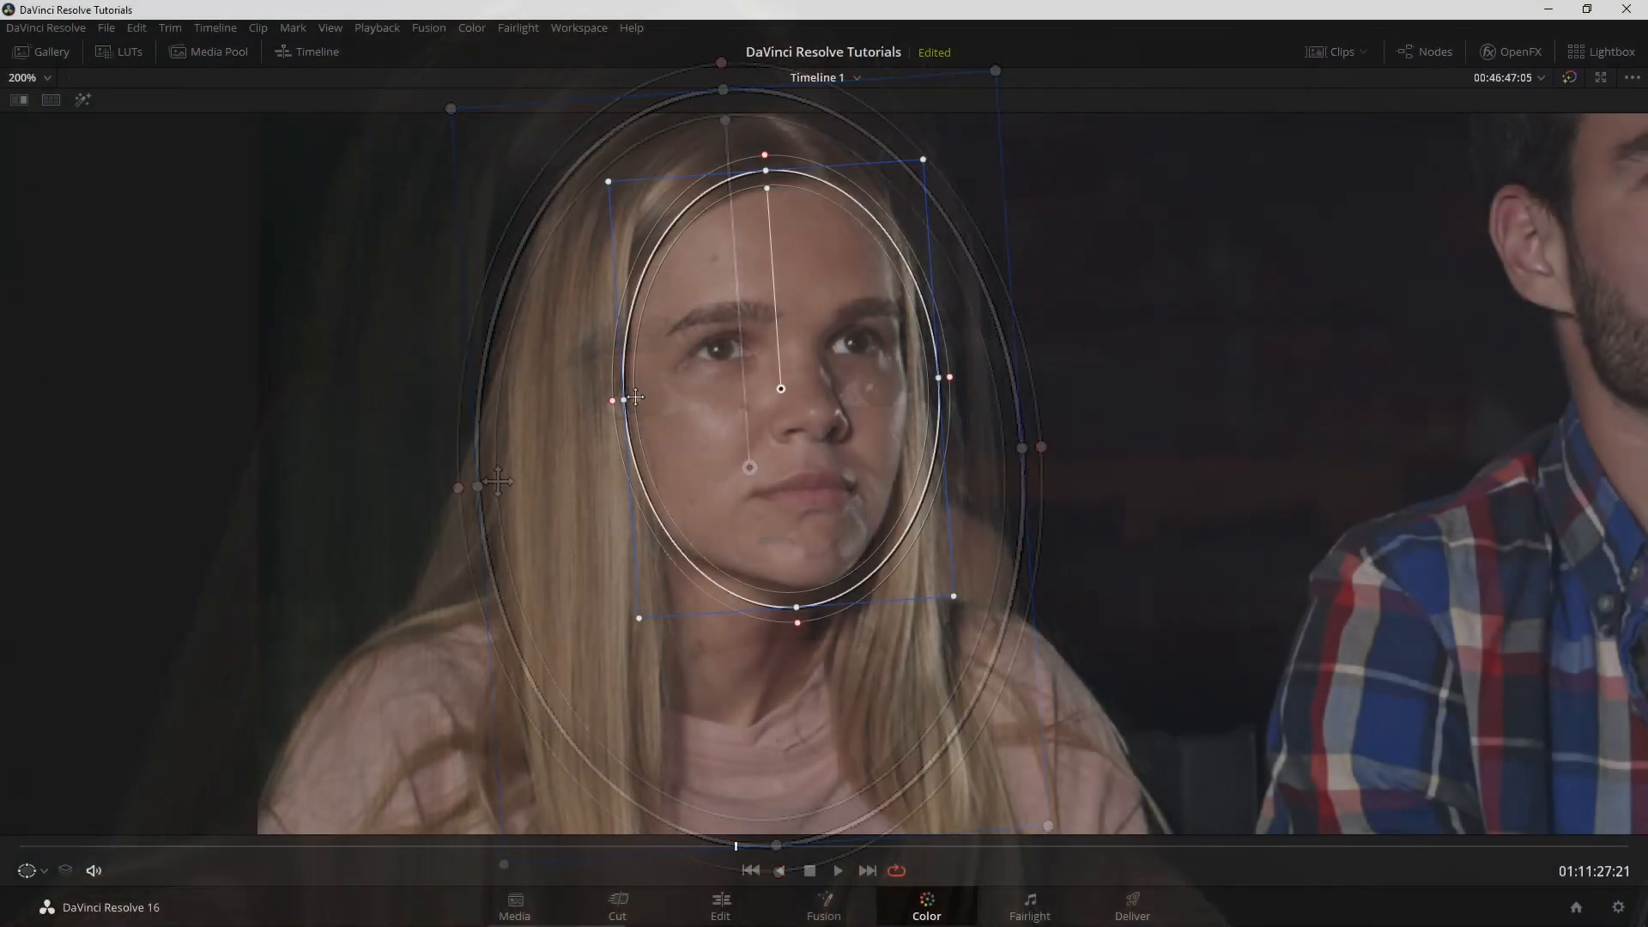
key("shift+f")
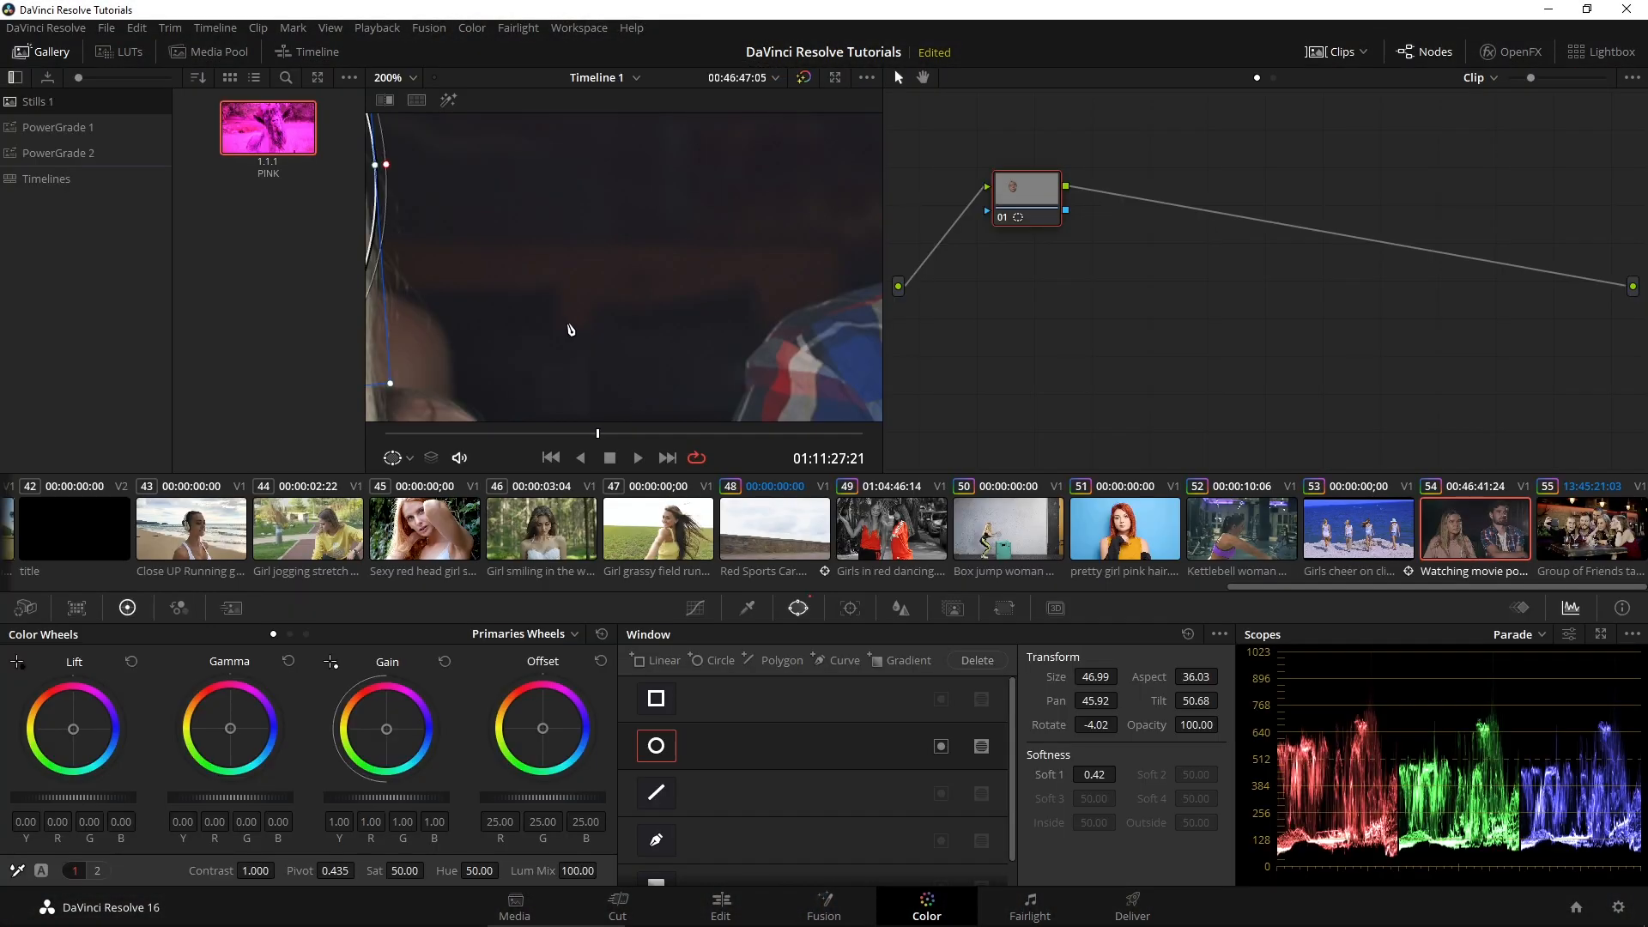
Step: Mute the viewer audio and play and scrub the clip to compare the window's position with the woman's moving face
scroll(567, 330, "down", 6)
scroll(567, 330, "down", 1)
left_click_drag(611, 263, 699, 256)
scroll(684, 295, "down", 3)
scroll(684, 307, "up", 1)
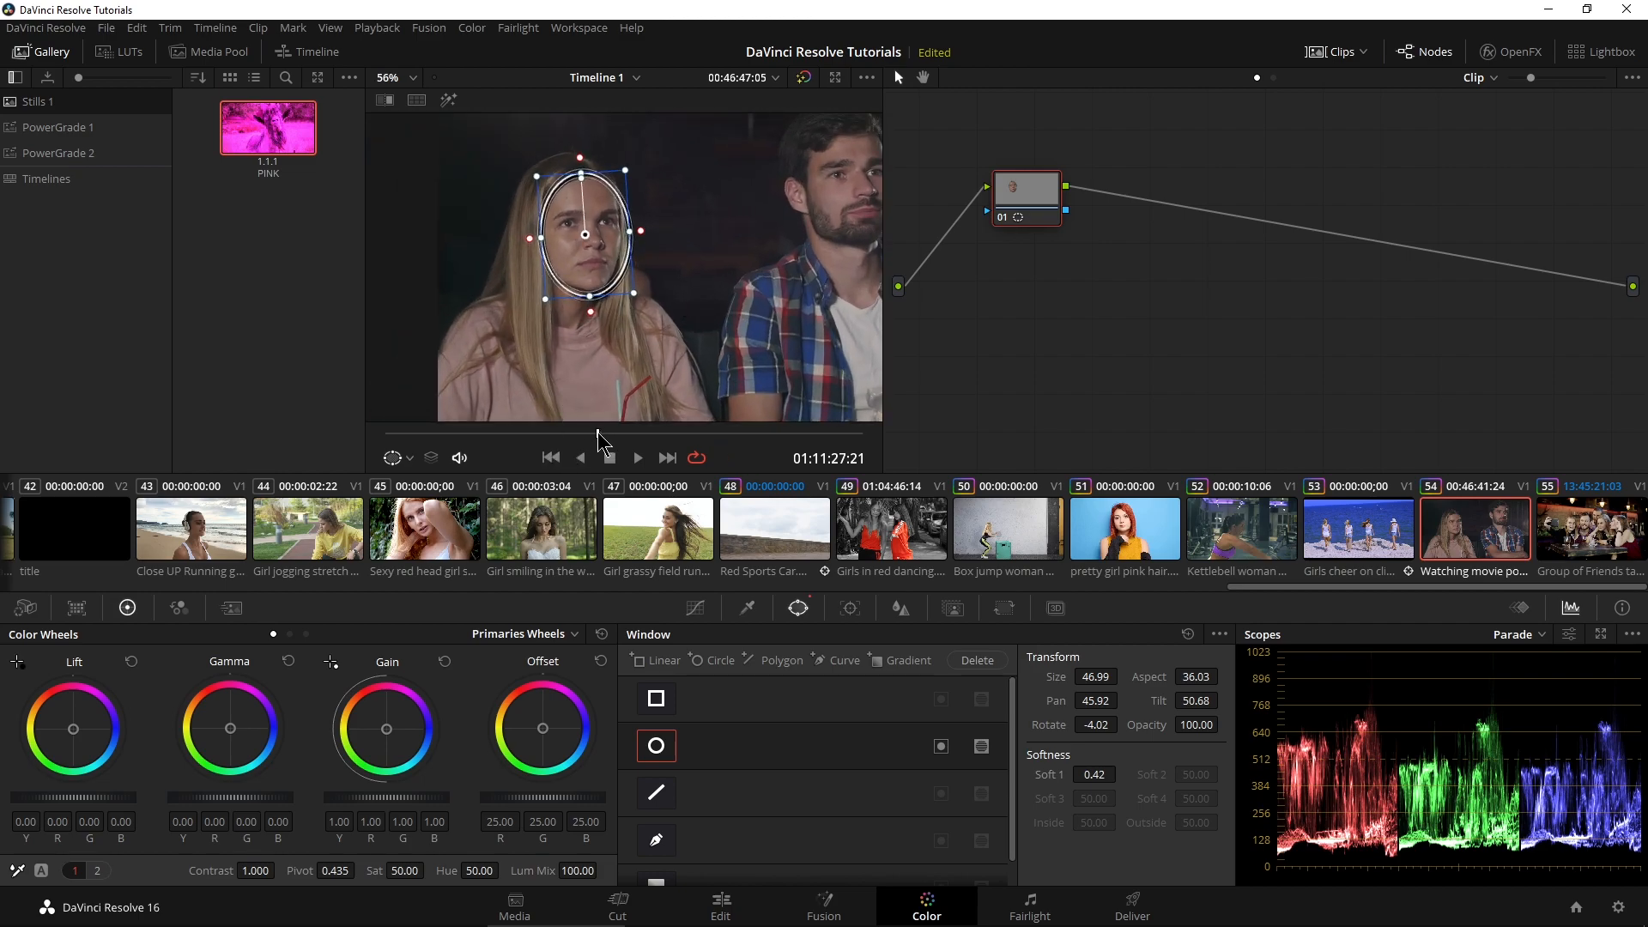
left_click(461, 458)
key("space")
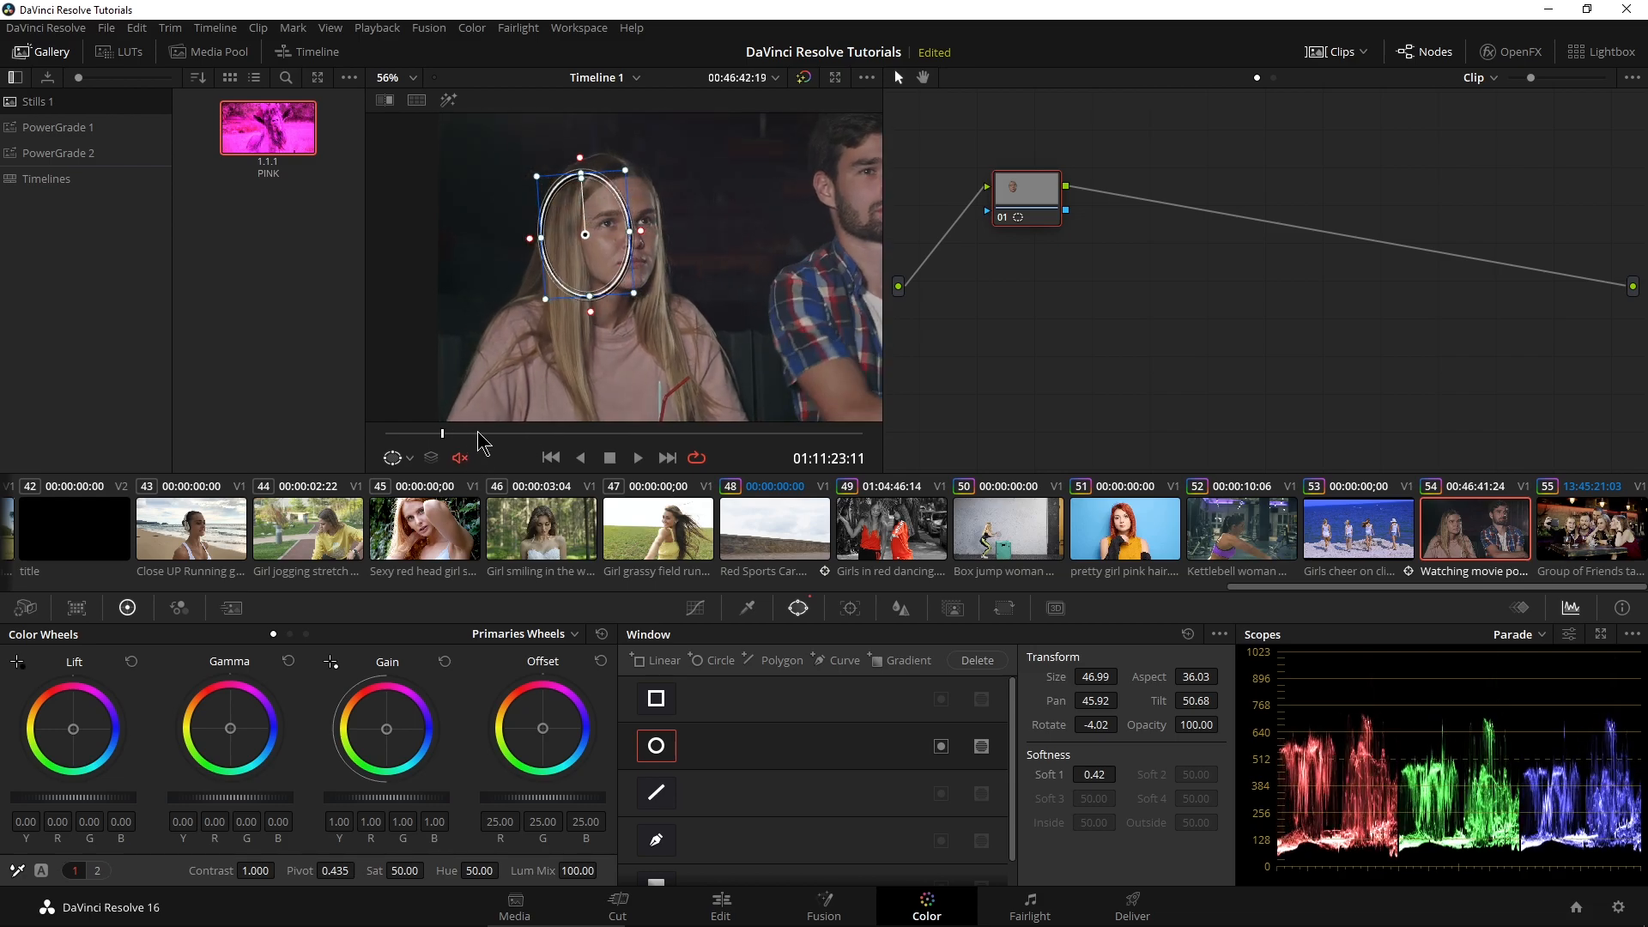
left_click_drag(701, 439, 504, 445)
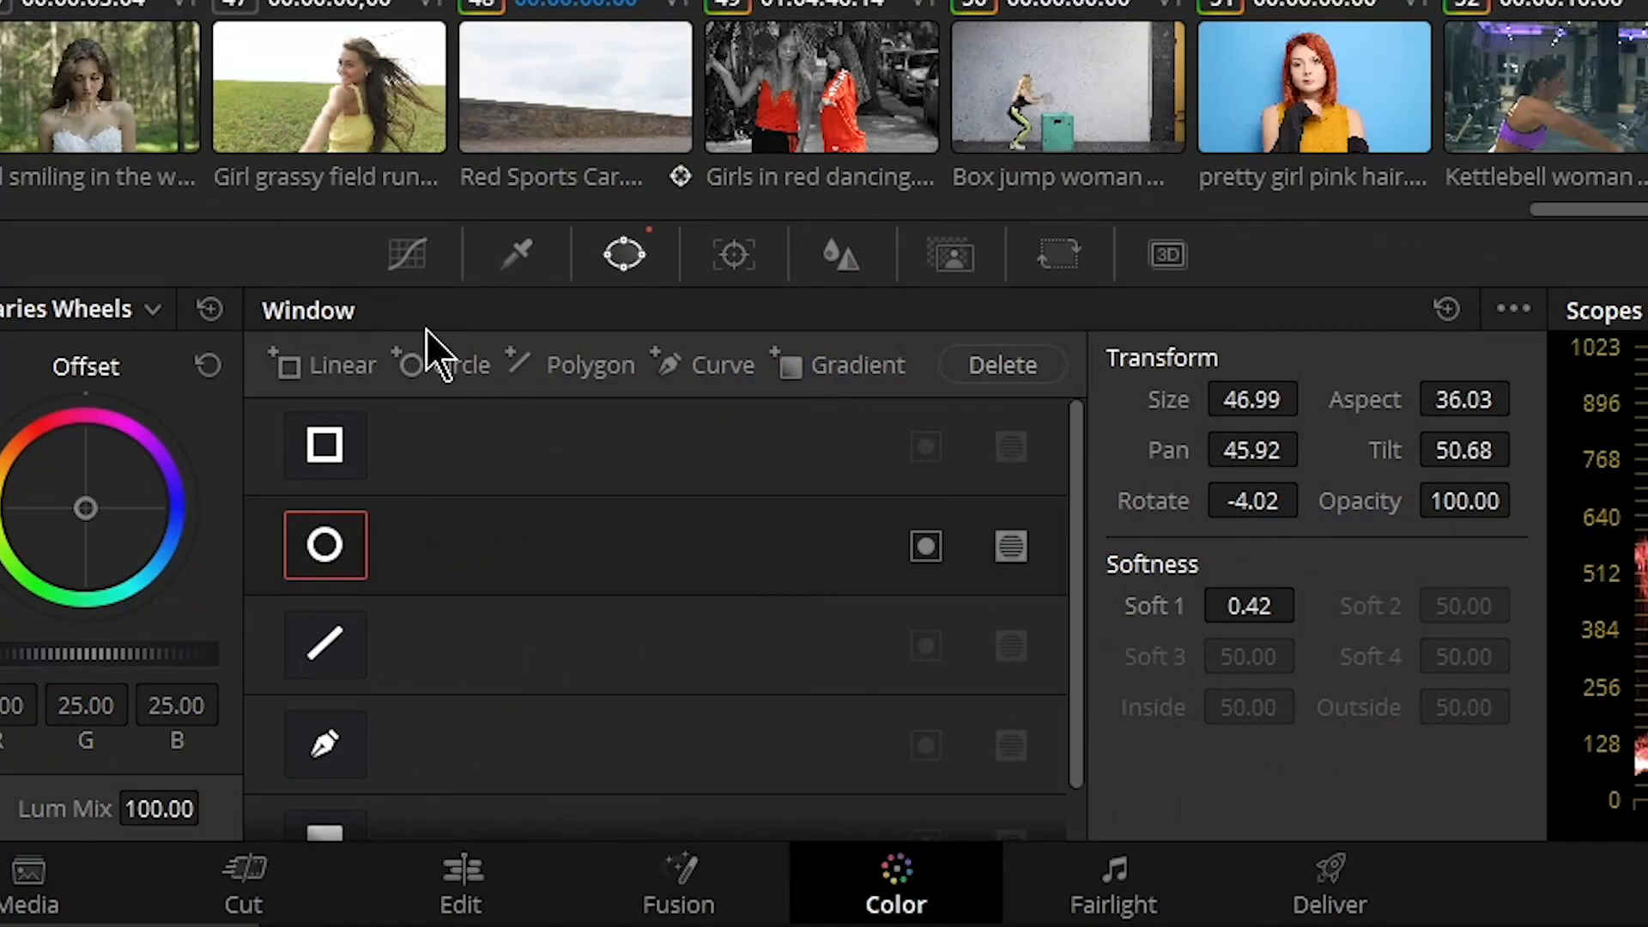
Step: Turn off 3D tracking and track the face window in reverse from 01:11:27:07 to the clip's start
left_click(733, 257)
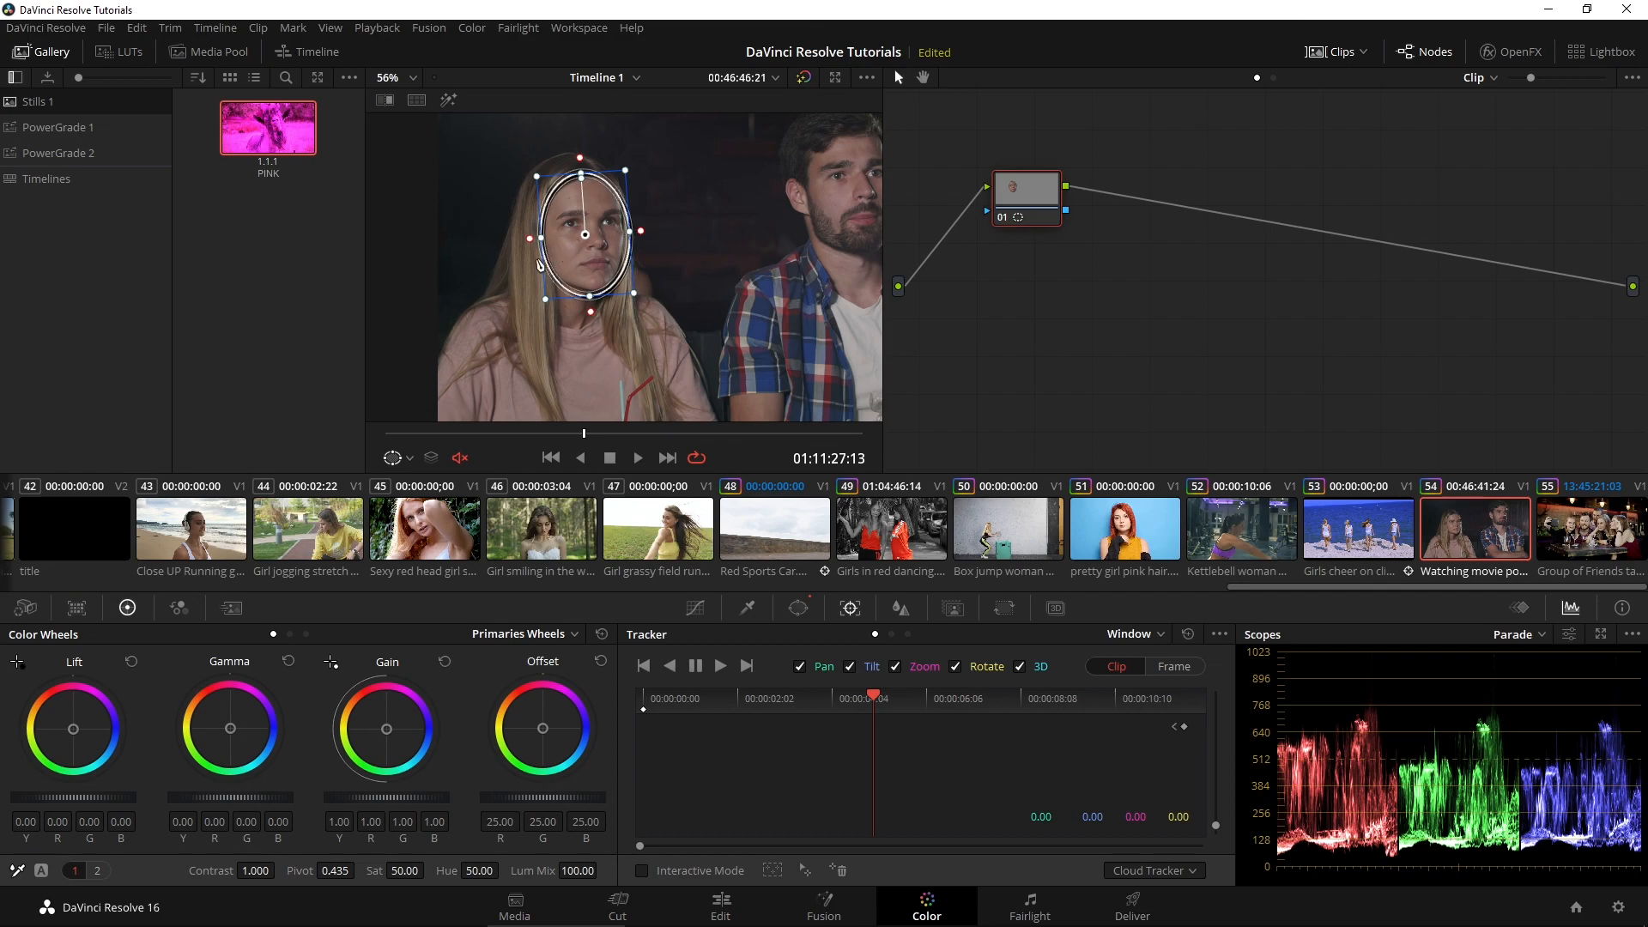
mouse_move(590, 435)
left_mouse_down()
mouse_move(318, 417)
mouse_move(608, 435)
mouse_move(575, 433)
left_mouse_up()
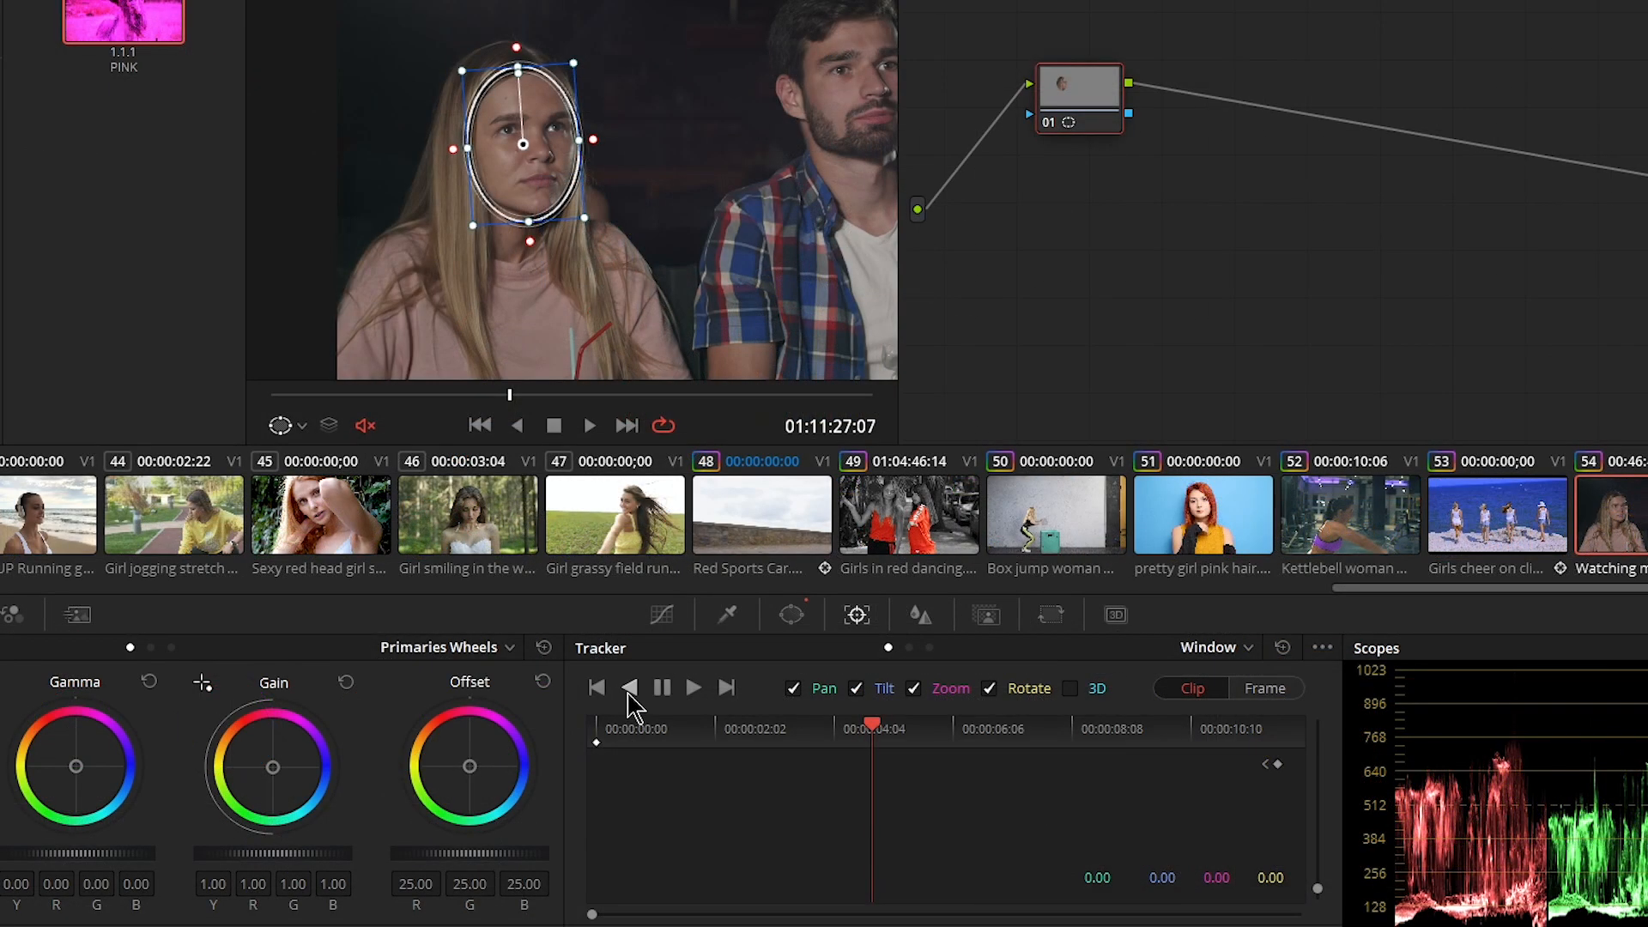
left_click(629, 689)
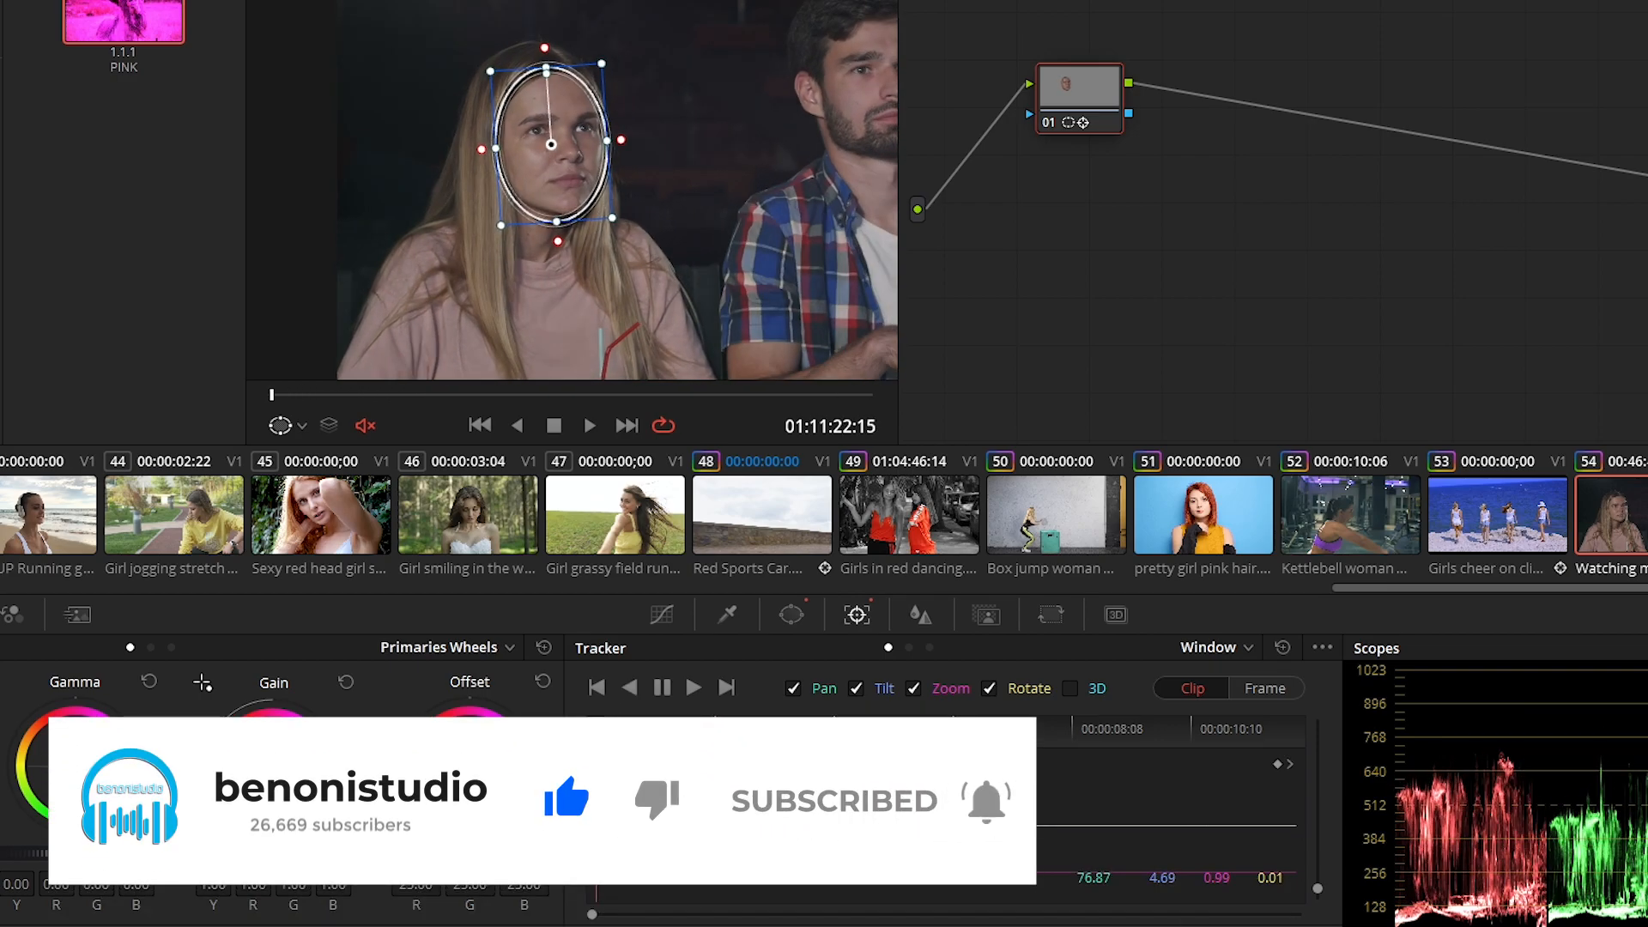
Step: Return to about 01:11:27:05 and track the face window forward to the end of the clip
left_click(856, 728)
left_click(884, 729)
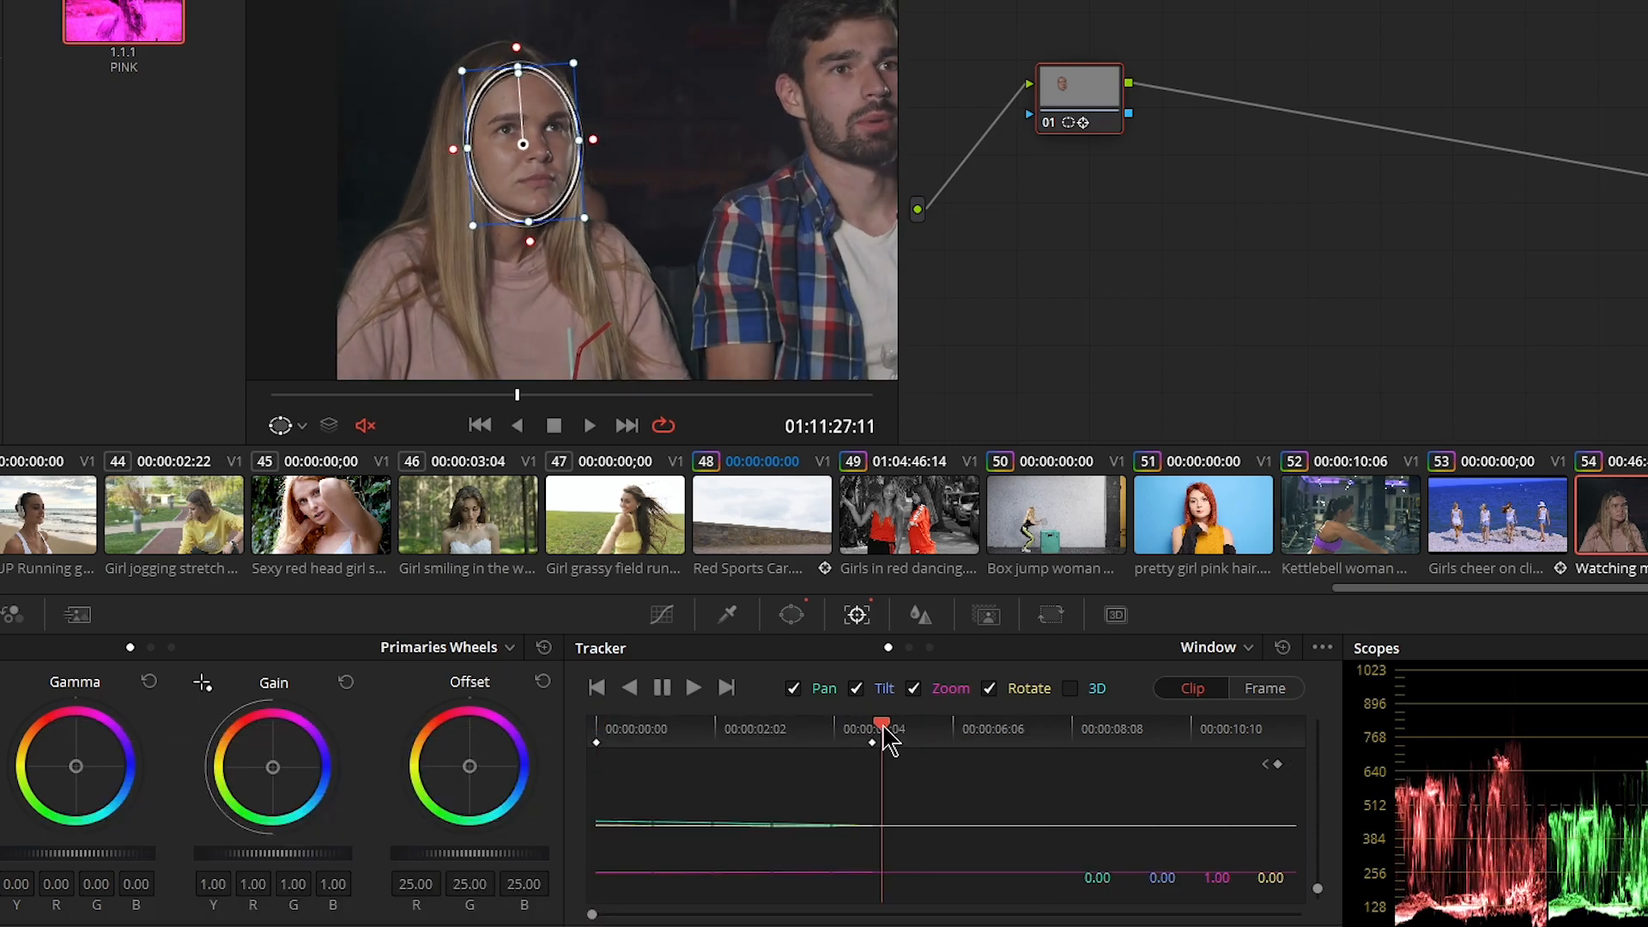
left_click_drag(884, 726, 869, 725)
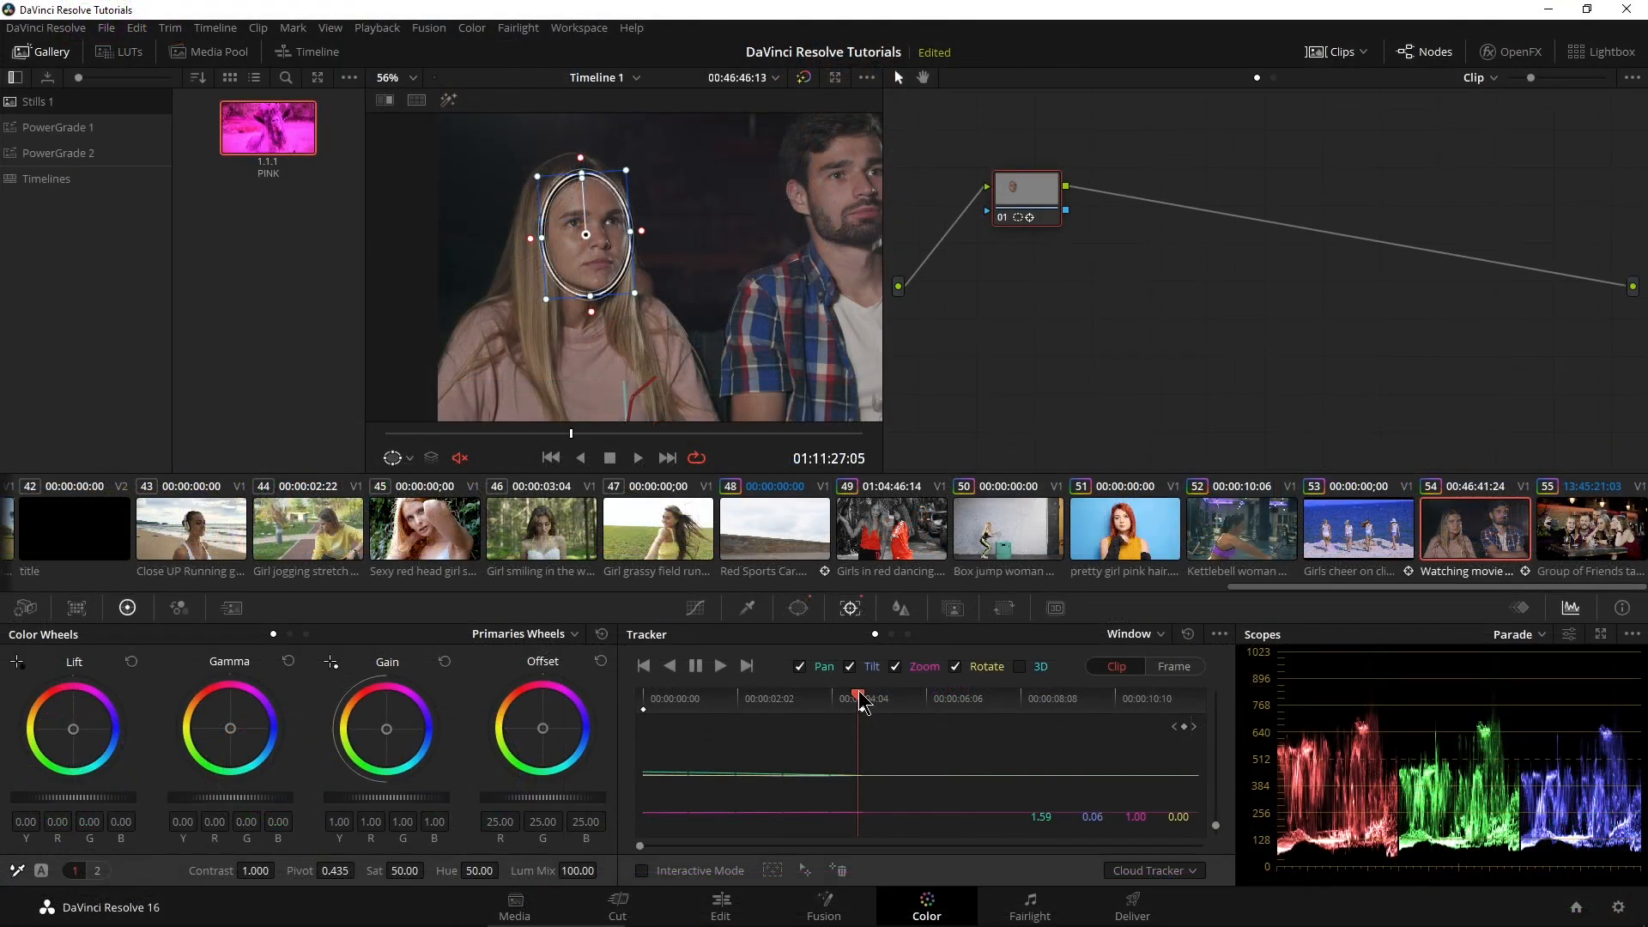
left_click(720, 666)
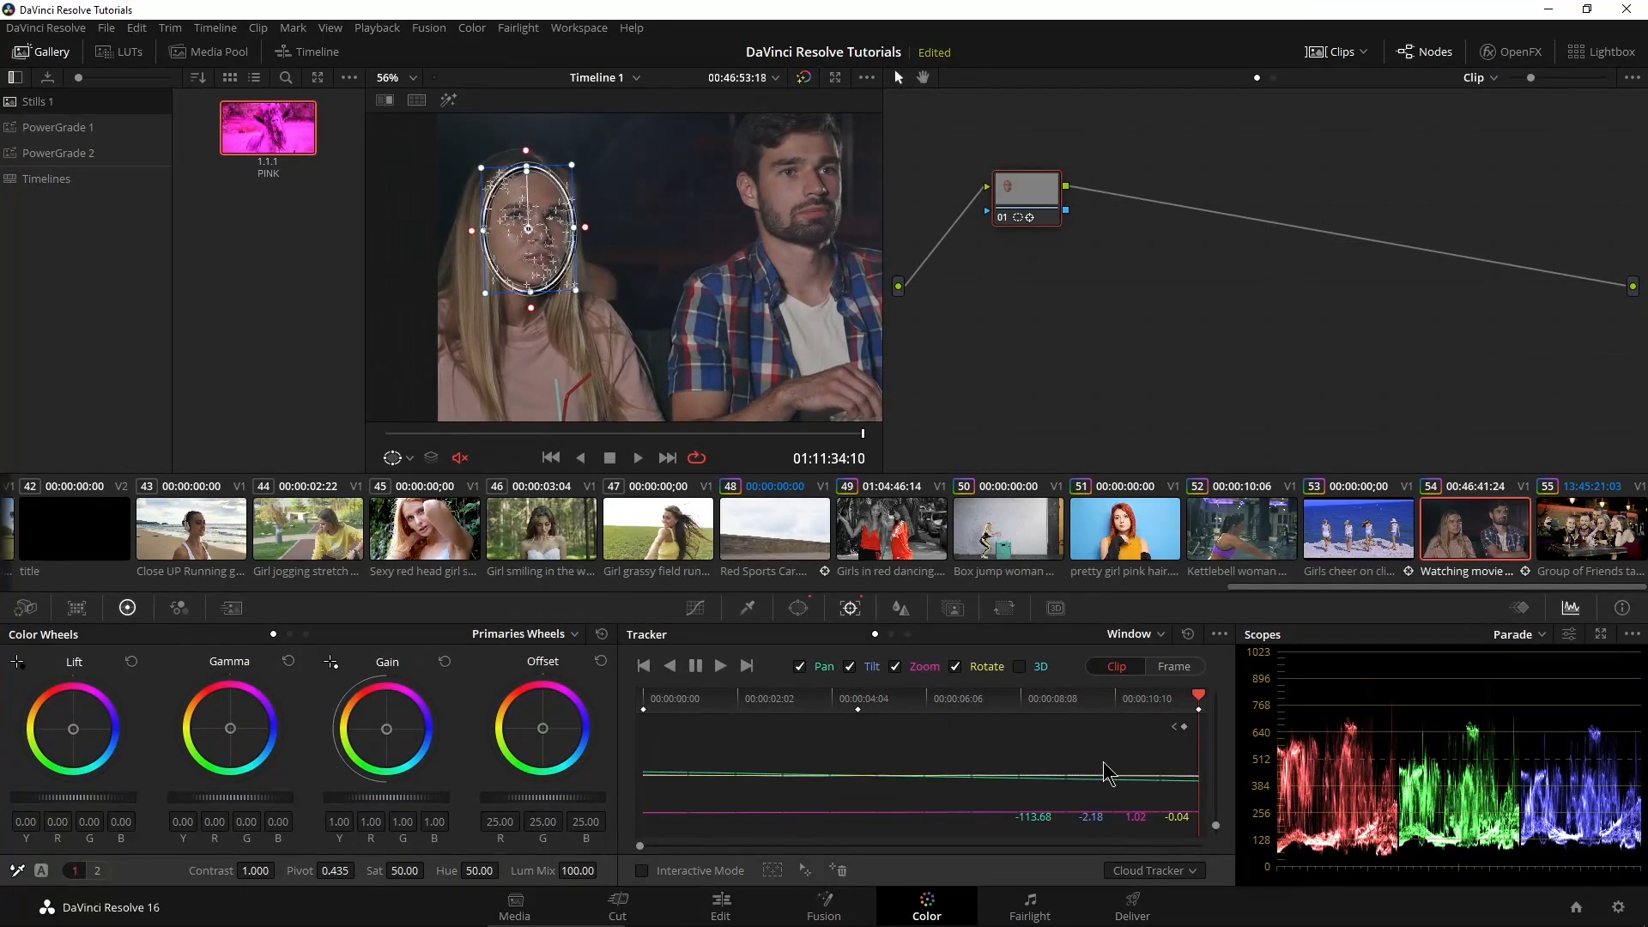
Step: Play and scrub the movie popcorn clip to check that the tracked window follows the woman's face
left_click_drag(549, 432, 461, 429)
key("space")
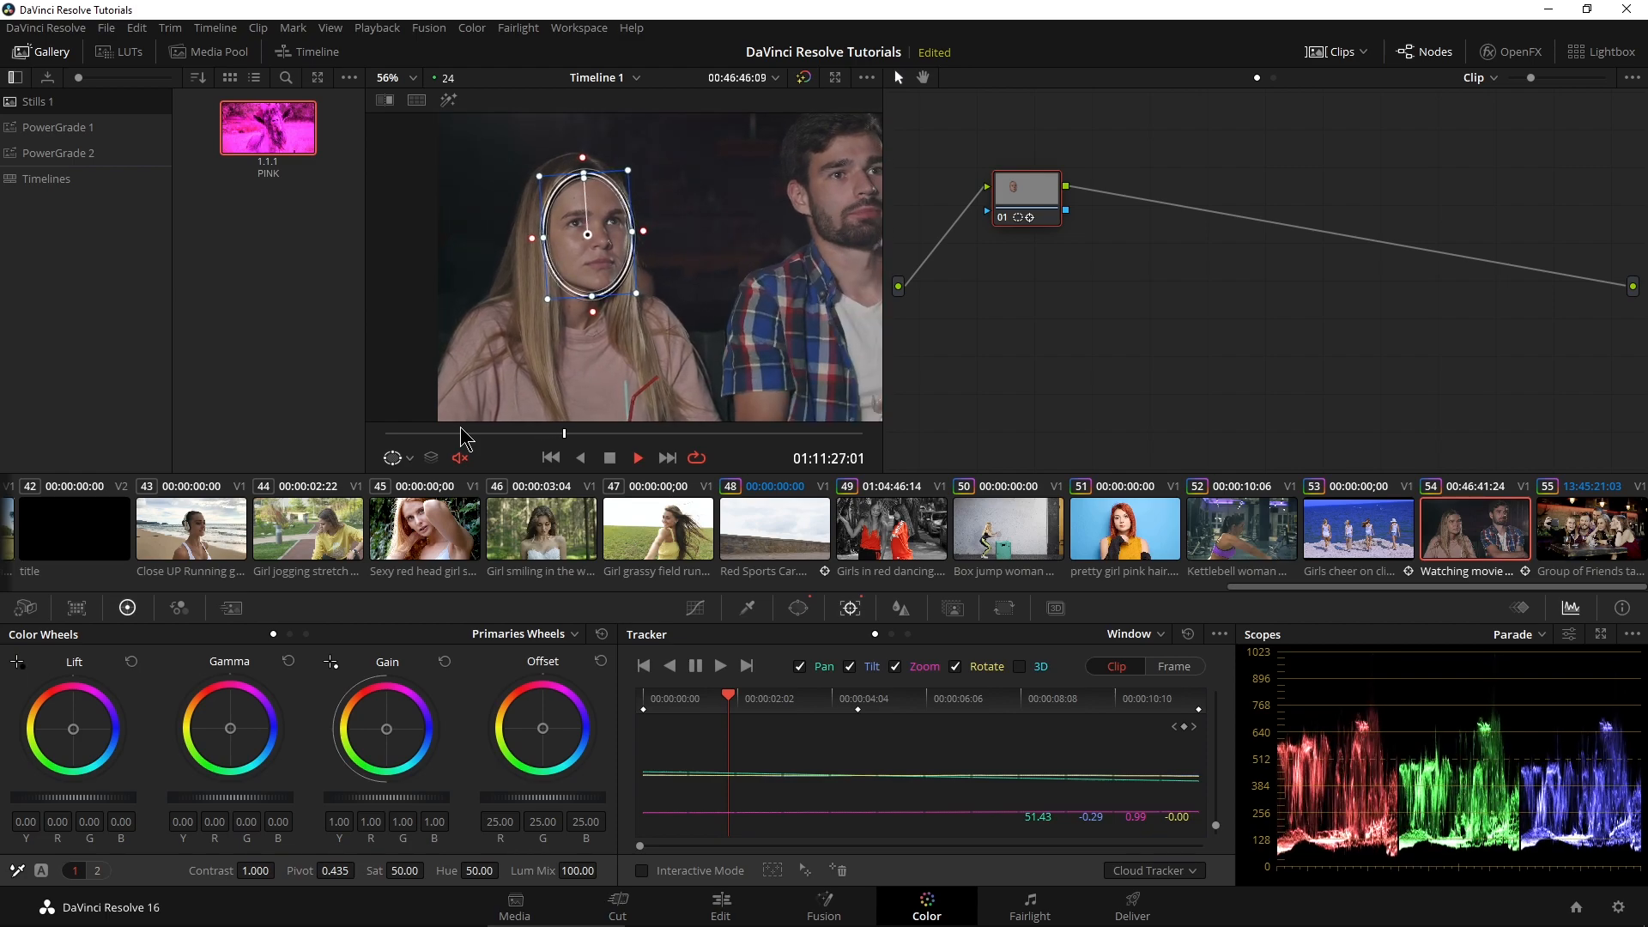
key("space")
left_click(530, 433)
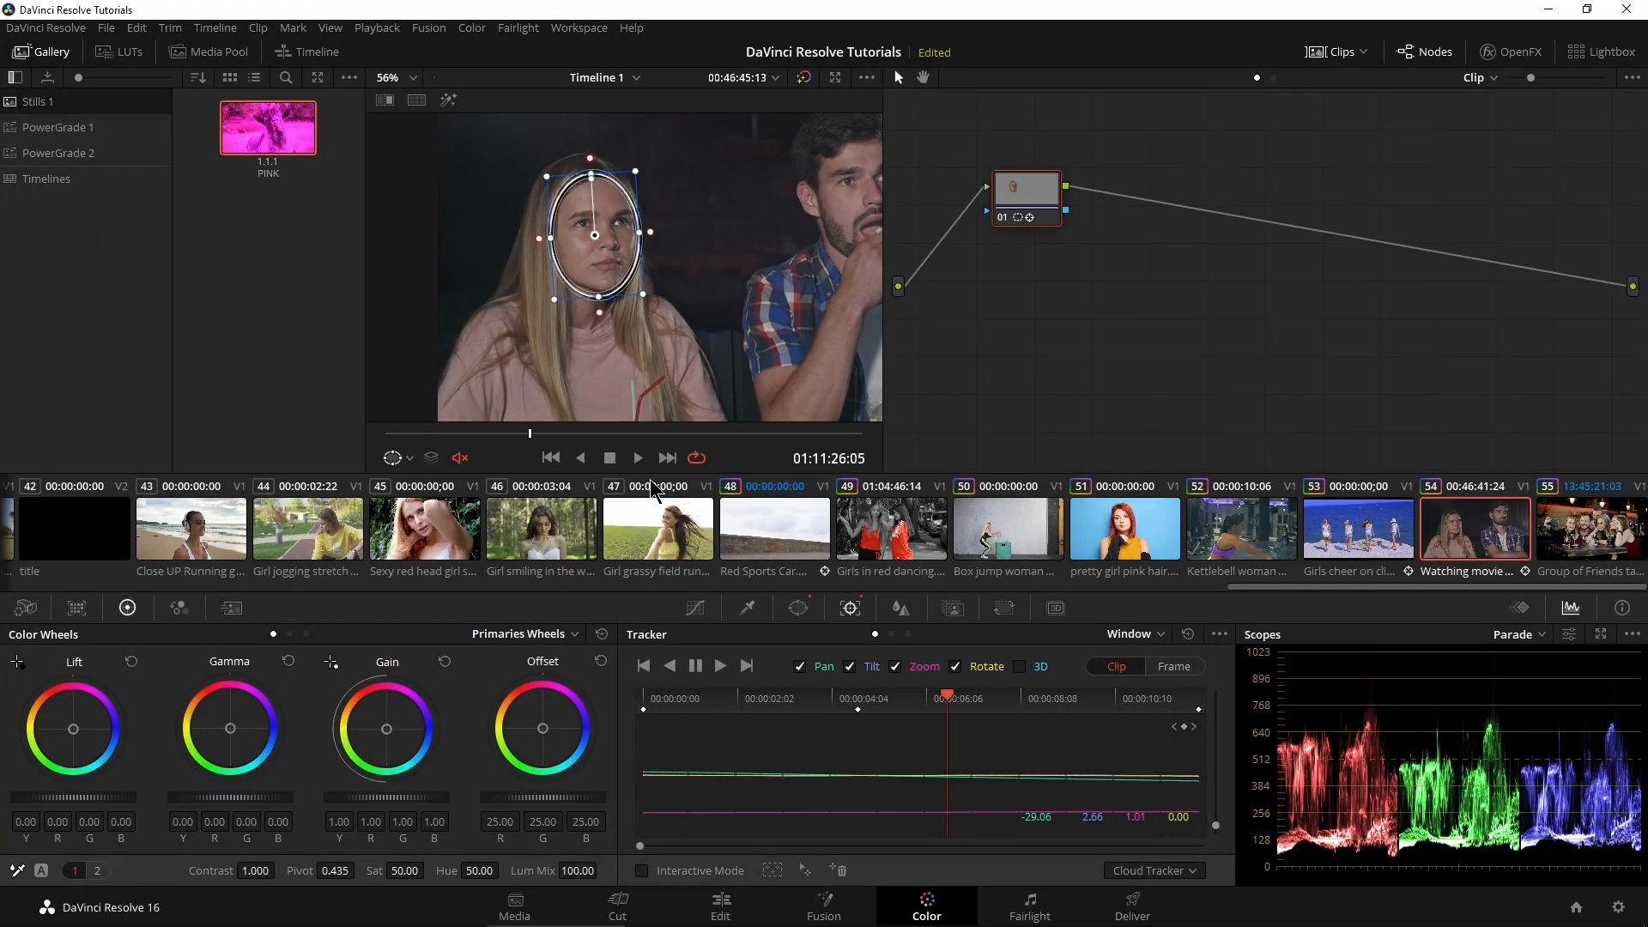
Step: Try the Mosaic Blur effect on the tracked node with a pixel frequency of 36.8
left_click(1510, 52)
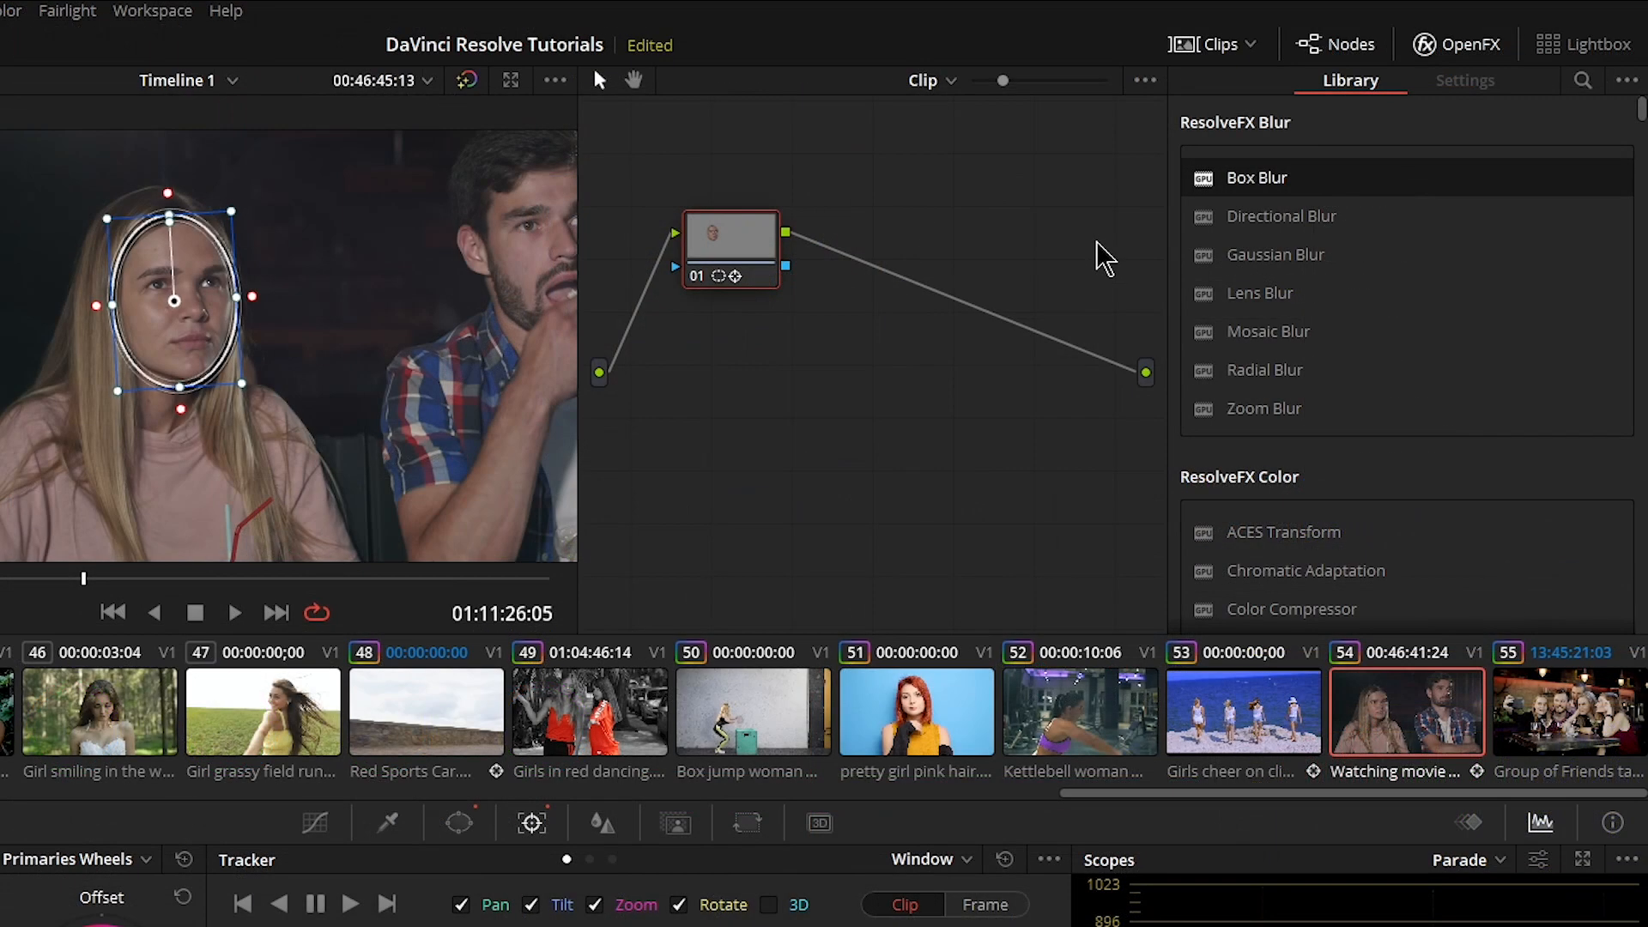
left_click_drag(1202, 335, 734, 245)
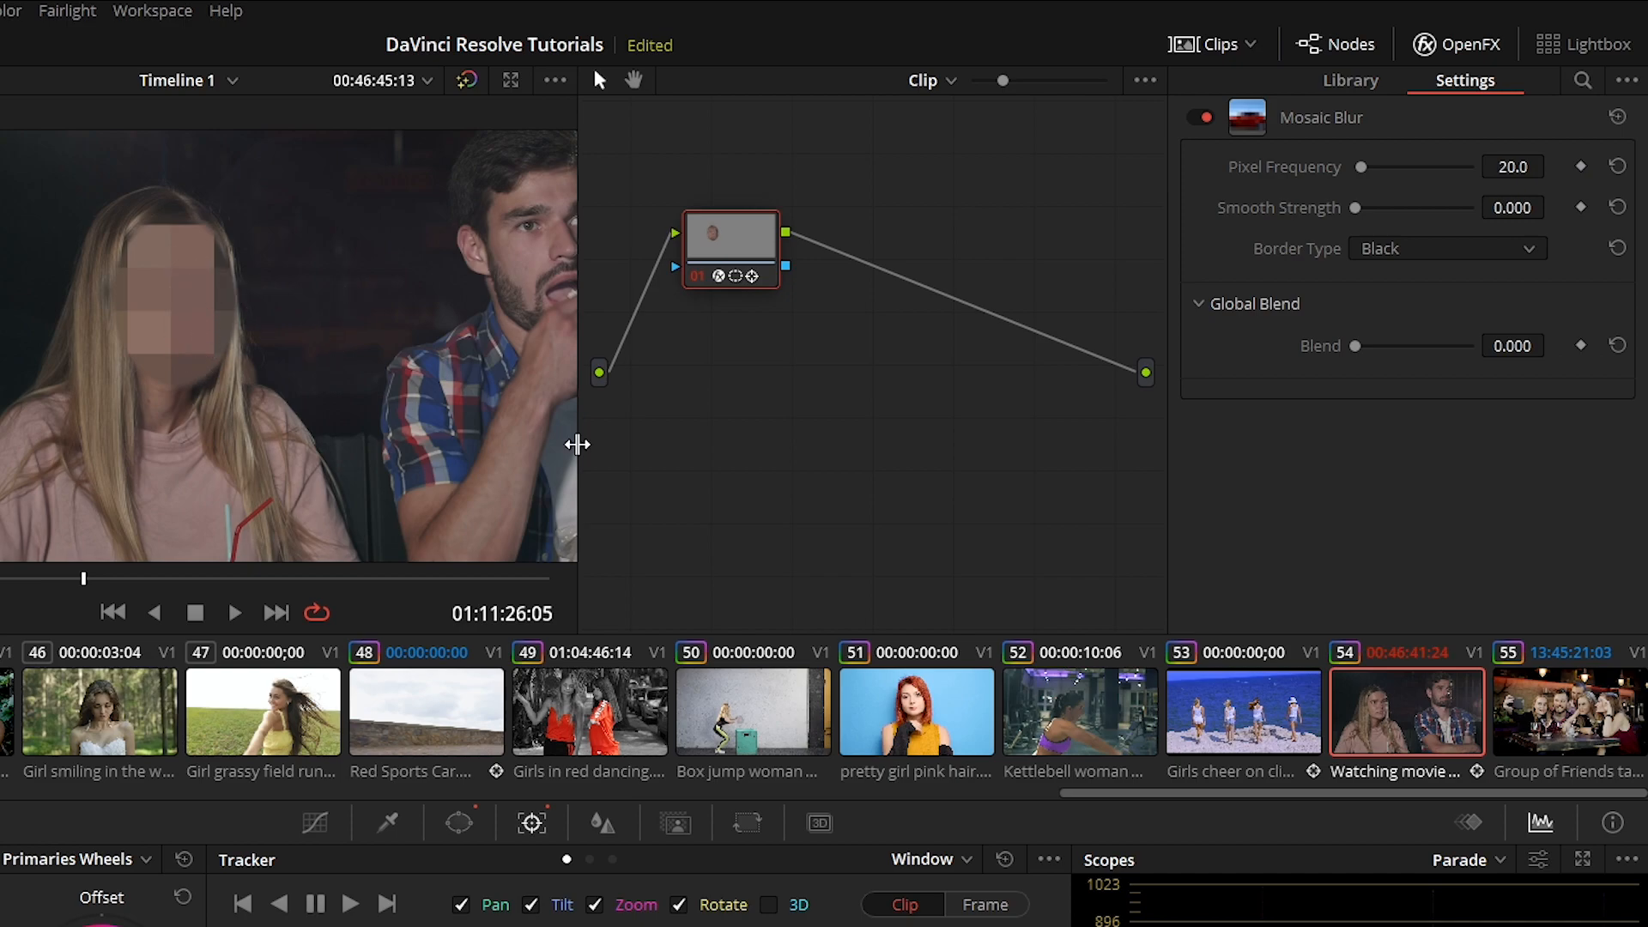
mouse_move(1361, 168)
left_mouse_down()
mouse_move(1428, 167)
mouse_move(1365, 169)
left_mouse_up()
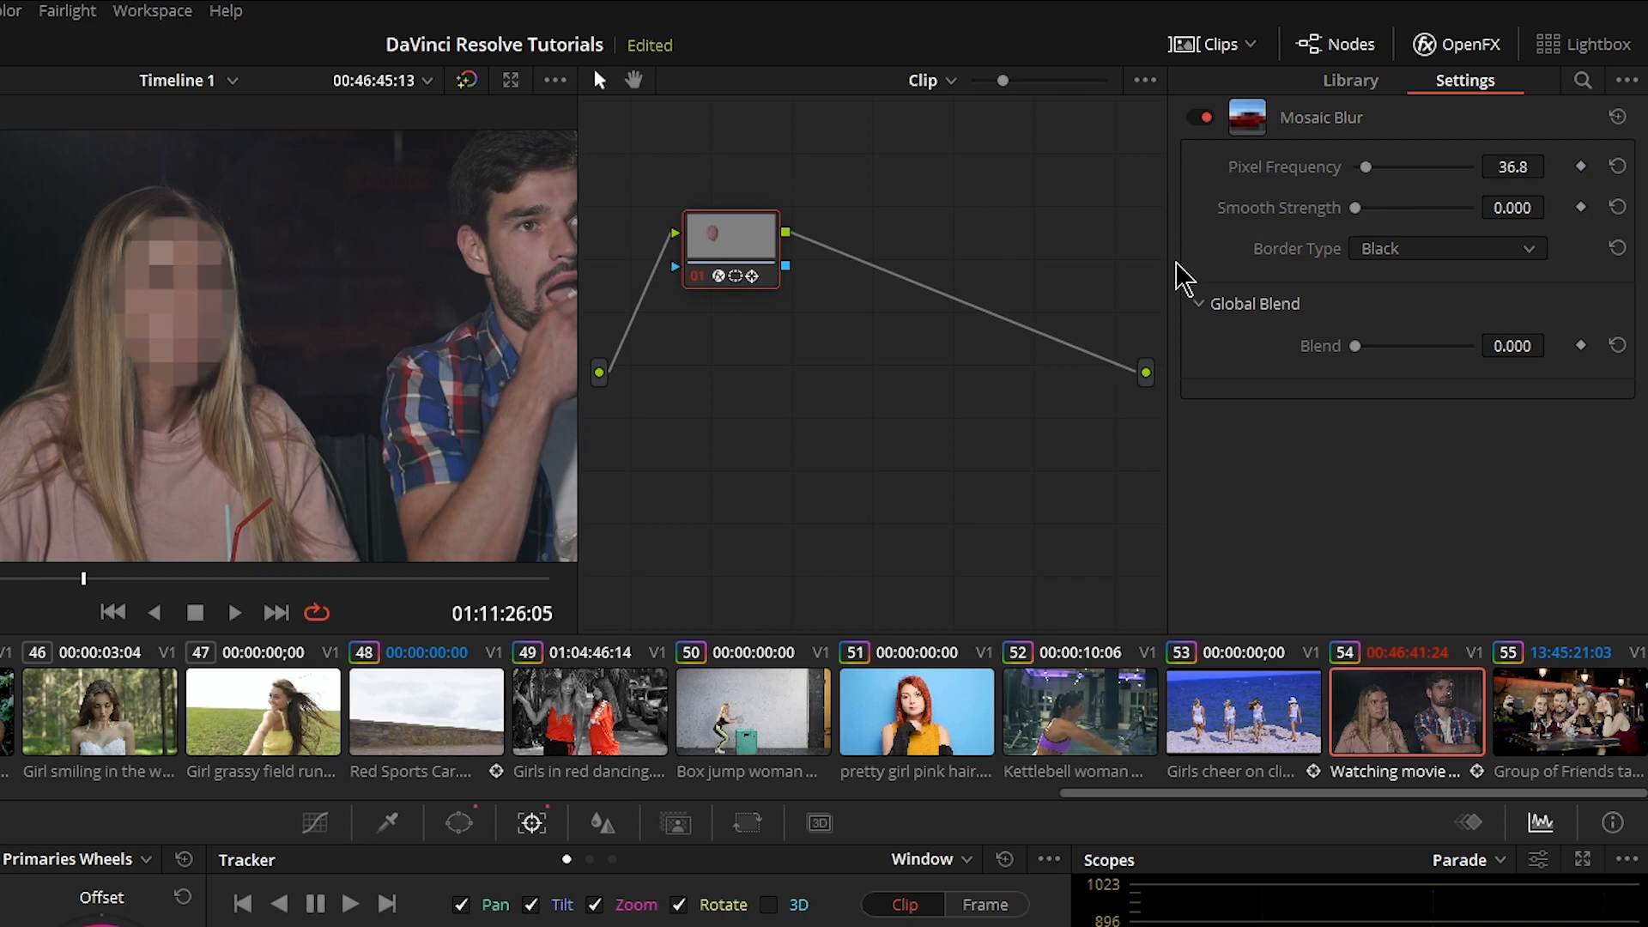
Step: Undo the Mosaic Blur and apply the Box Blur effect to the tracked node instead
key("ctrl+z")
left_click_drag(1210, 180, 719, 255)
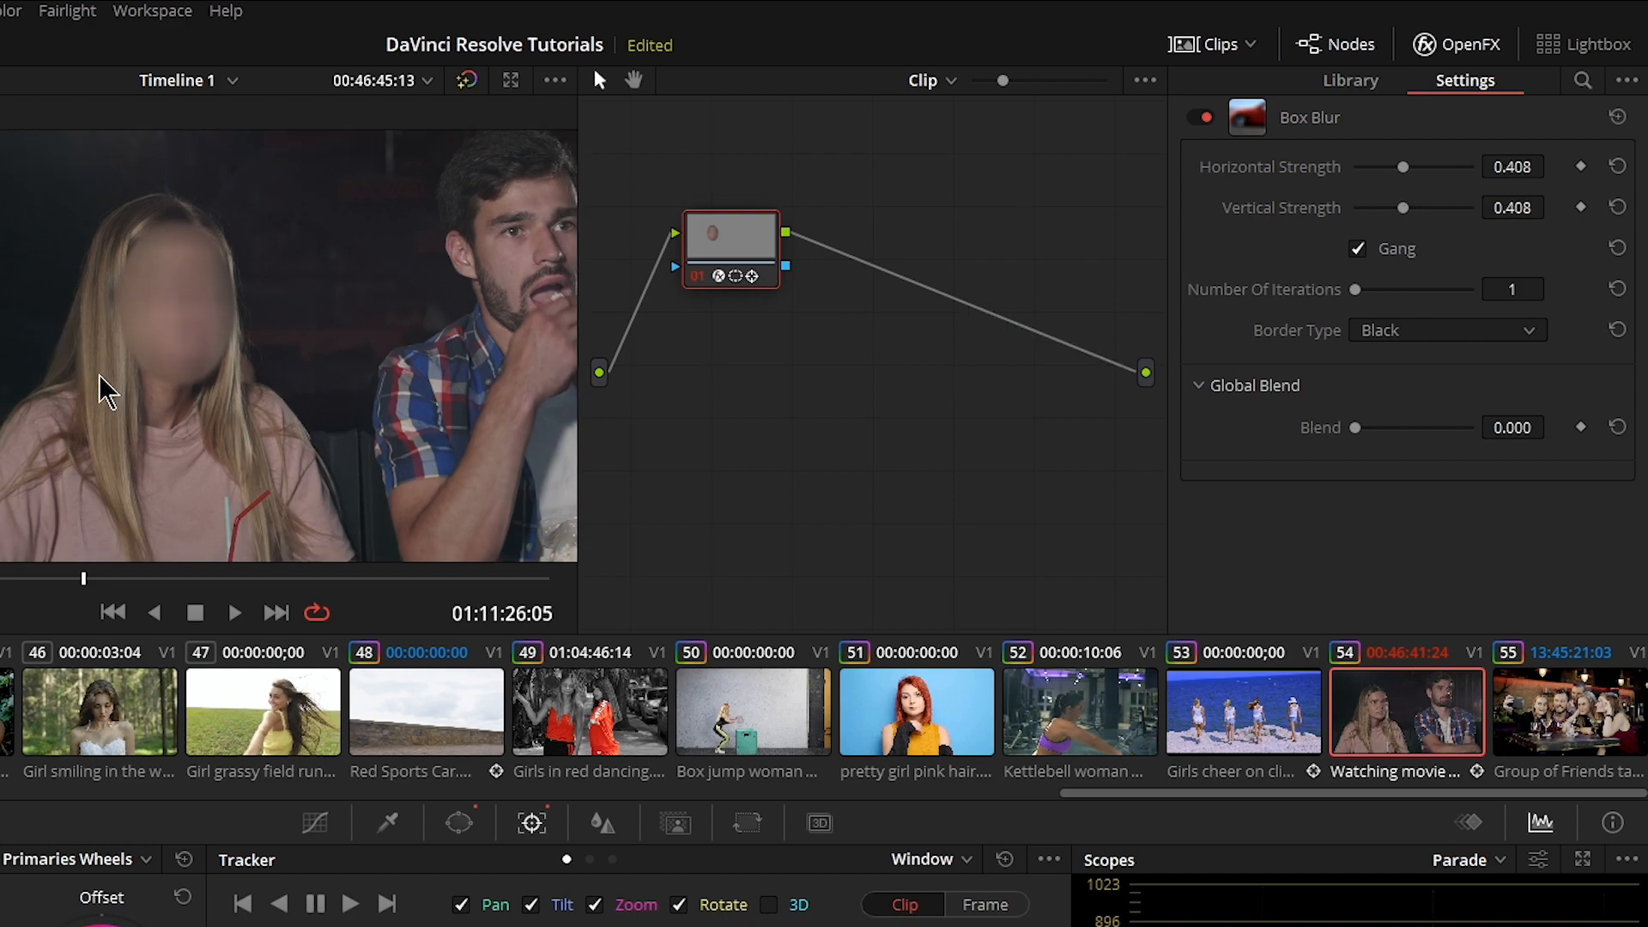
Step: Play the clip in an enlarged viewer from near its beginning to review the Box Blur over the woman's face
key("alt+f")
scroll(604, 616, "up", 8)
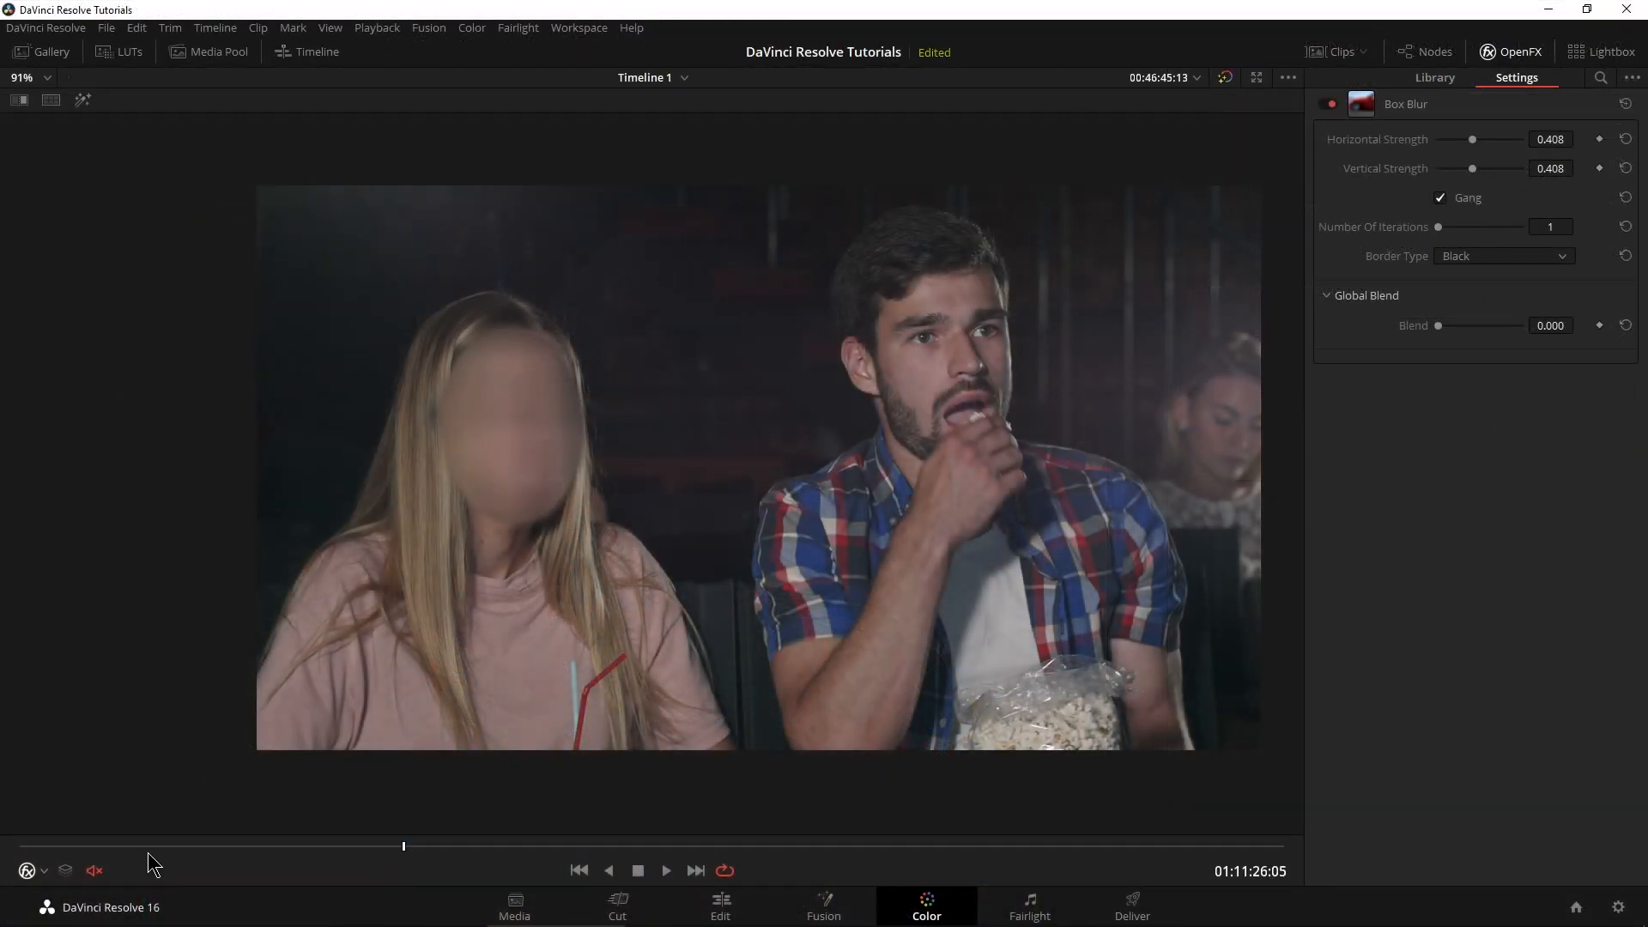
left_click(85, 841)
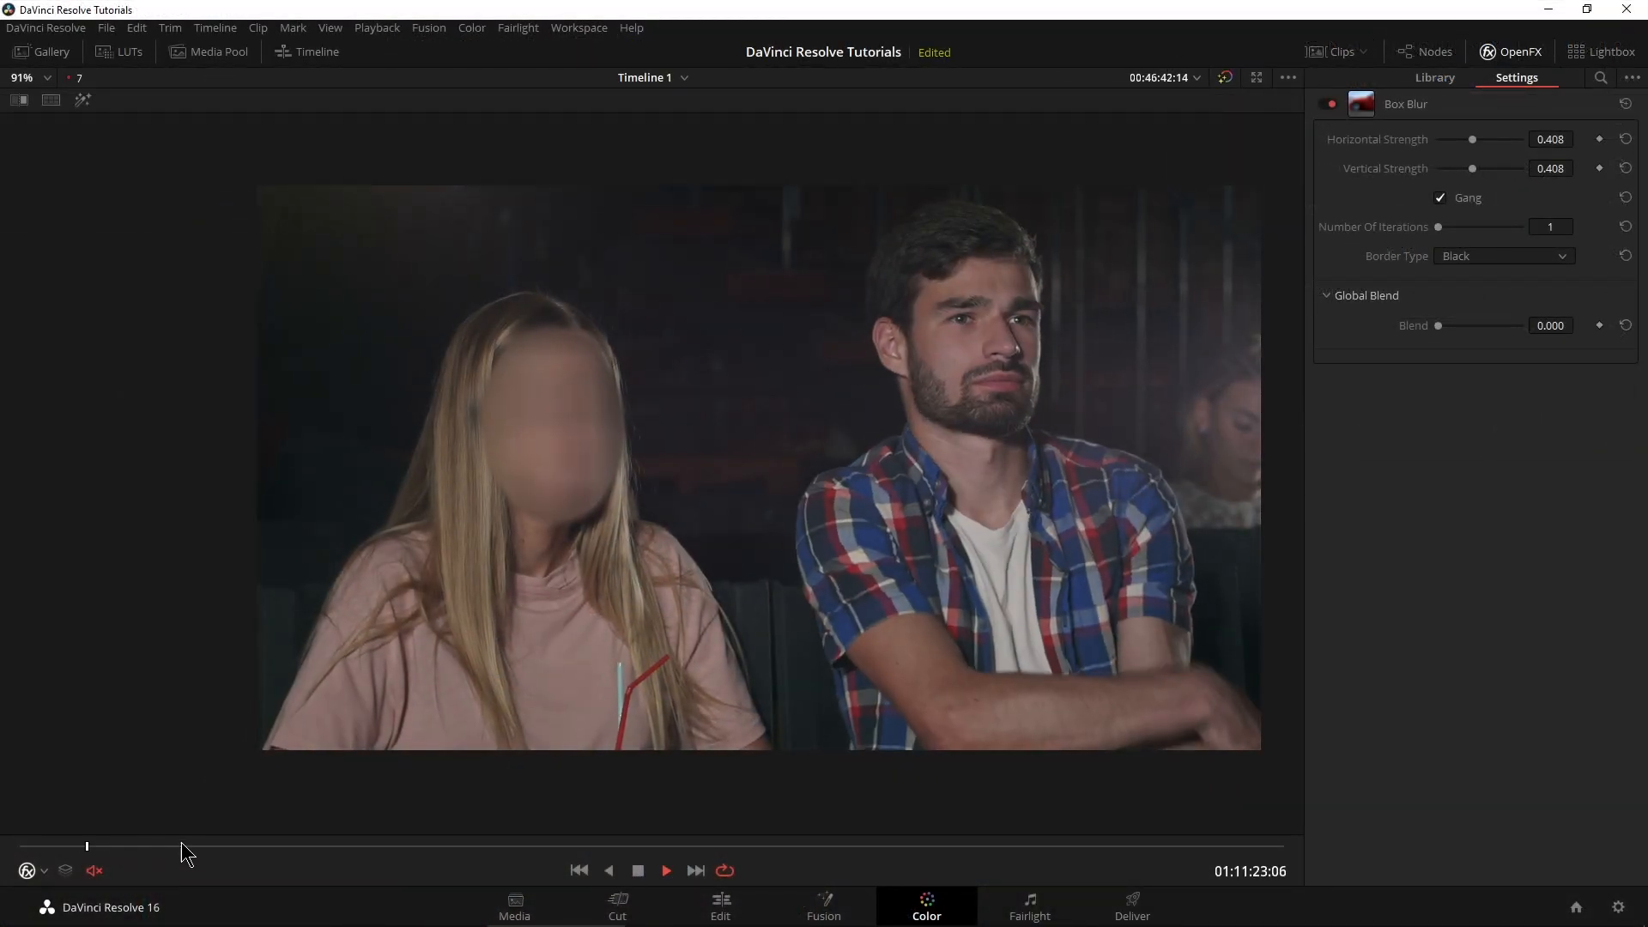
key("space")
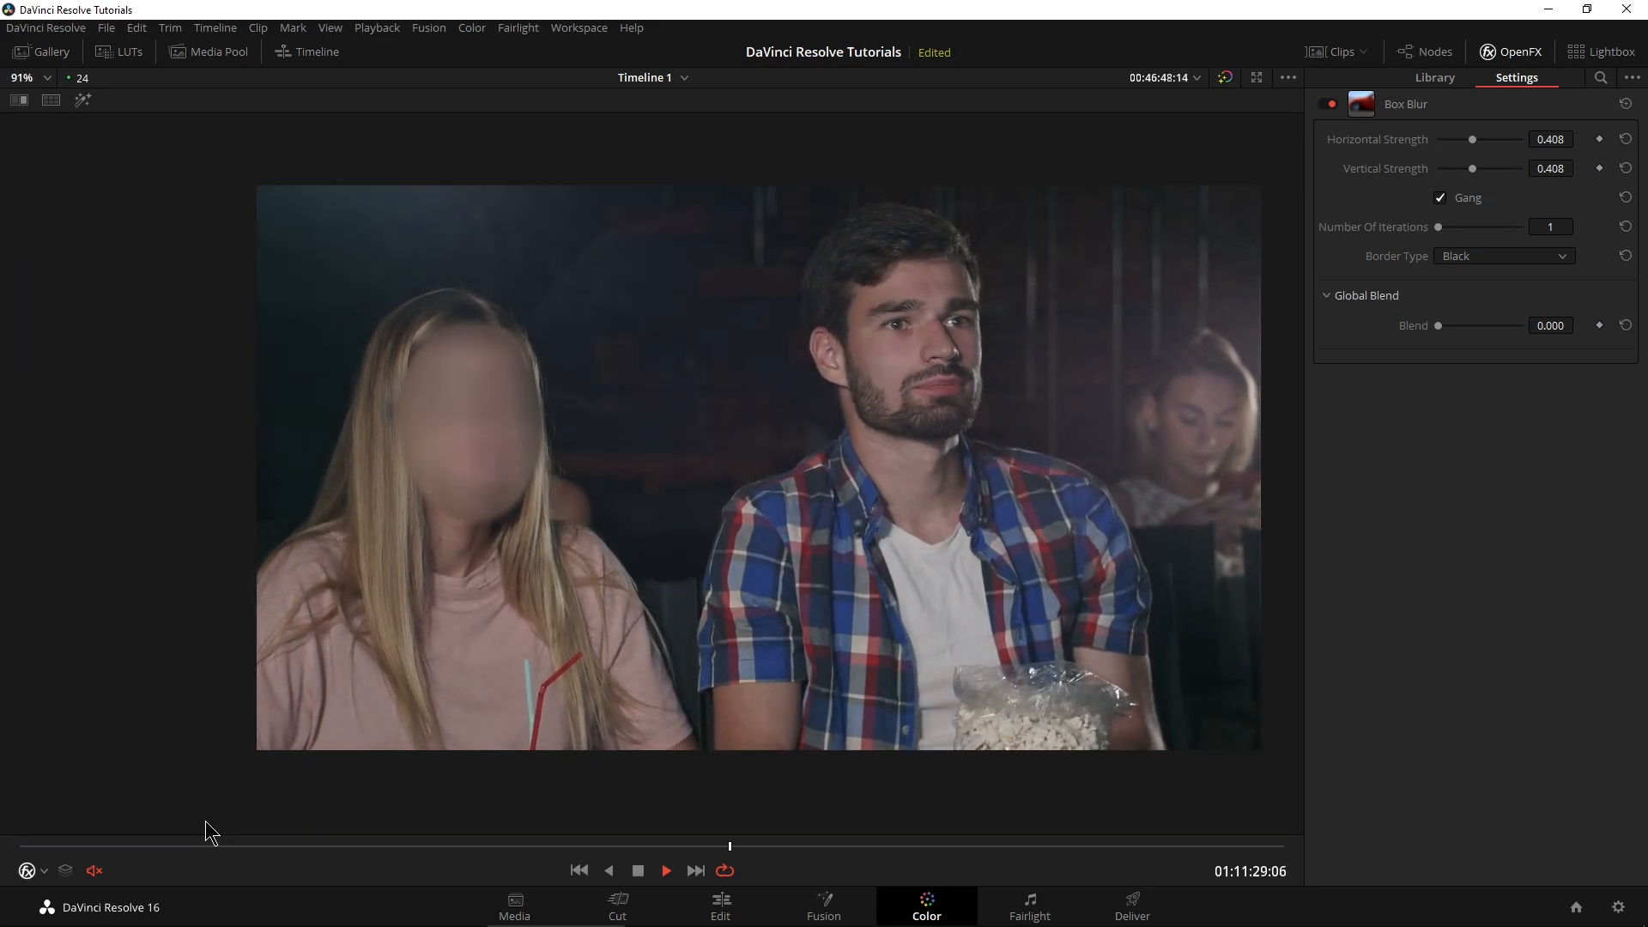
key("space")
key("alt+f")
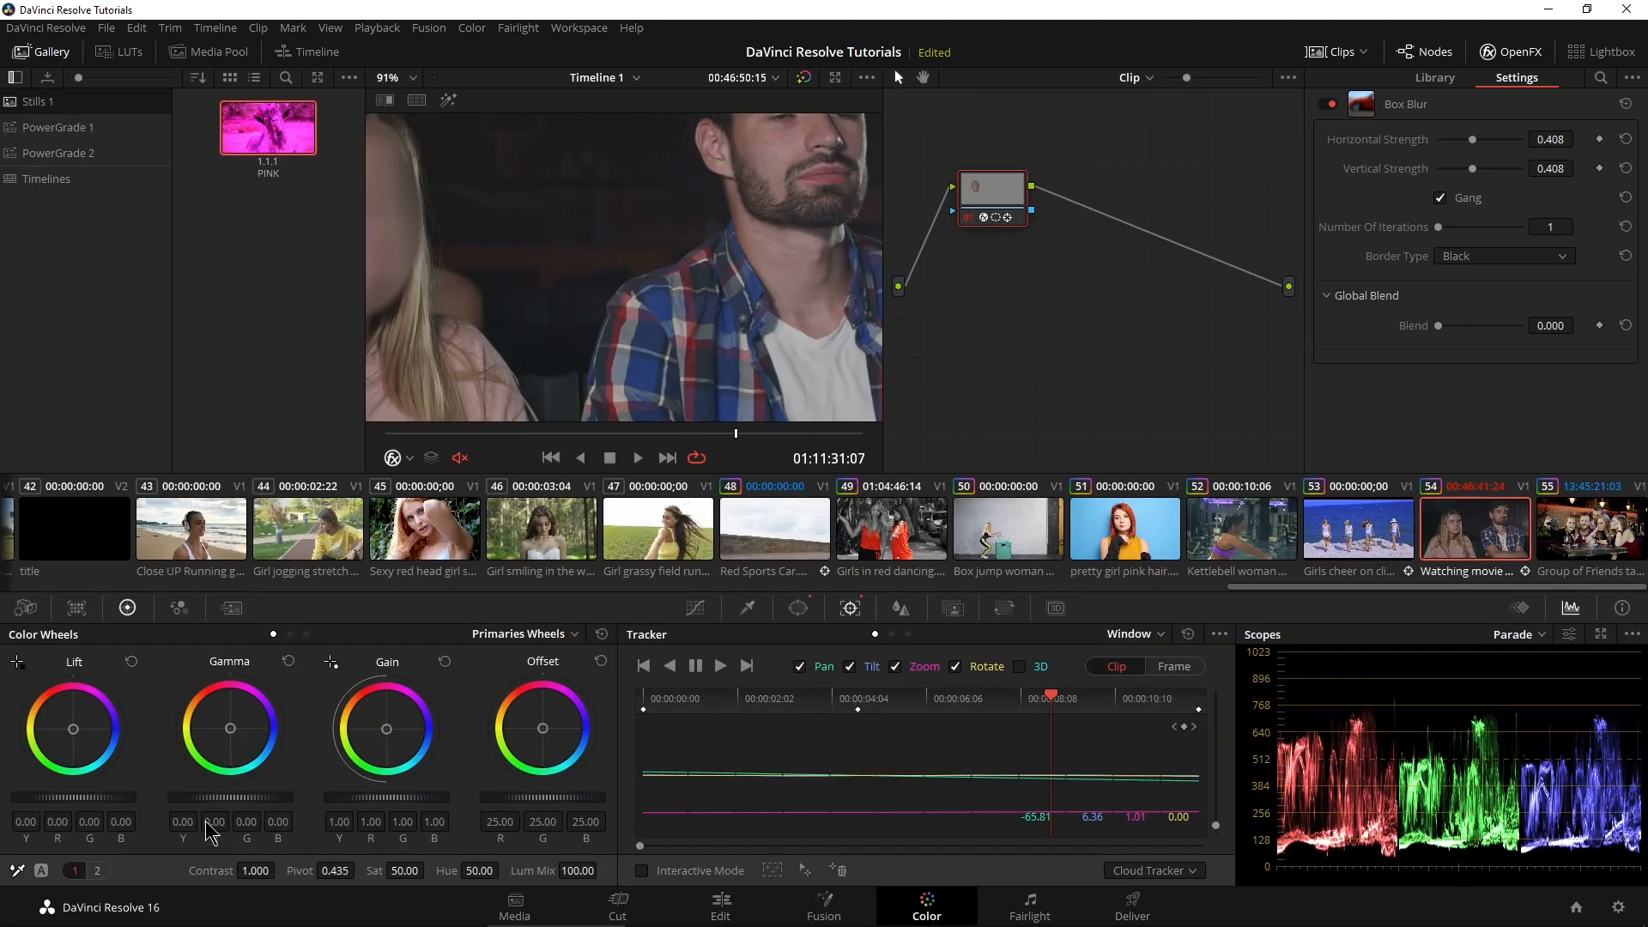
Step: Invert the circular window to blur everything except the woman's face and hide the window outline
scroll(532, 348, "down", 2)
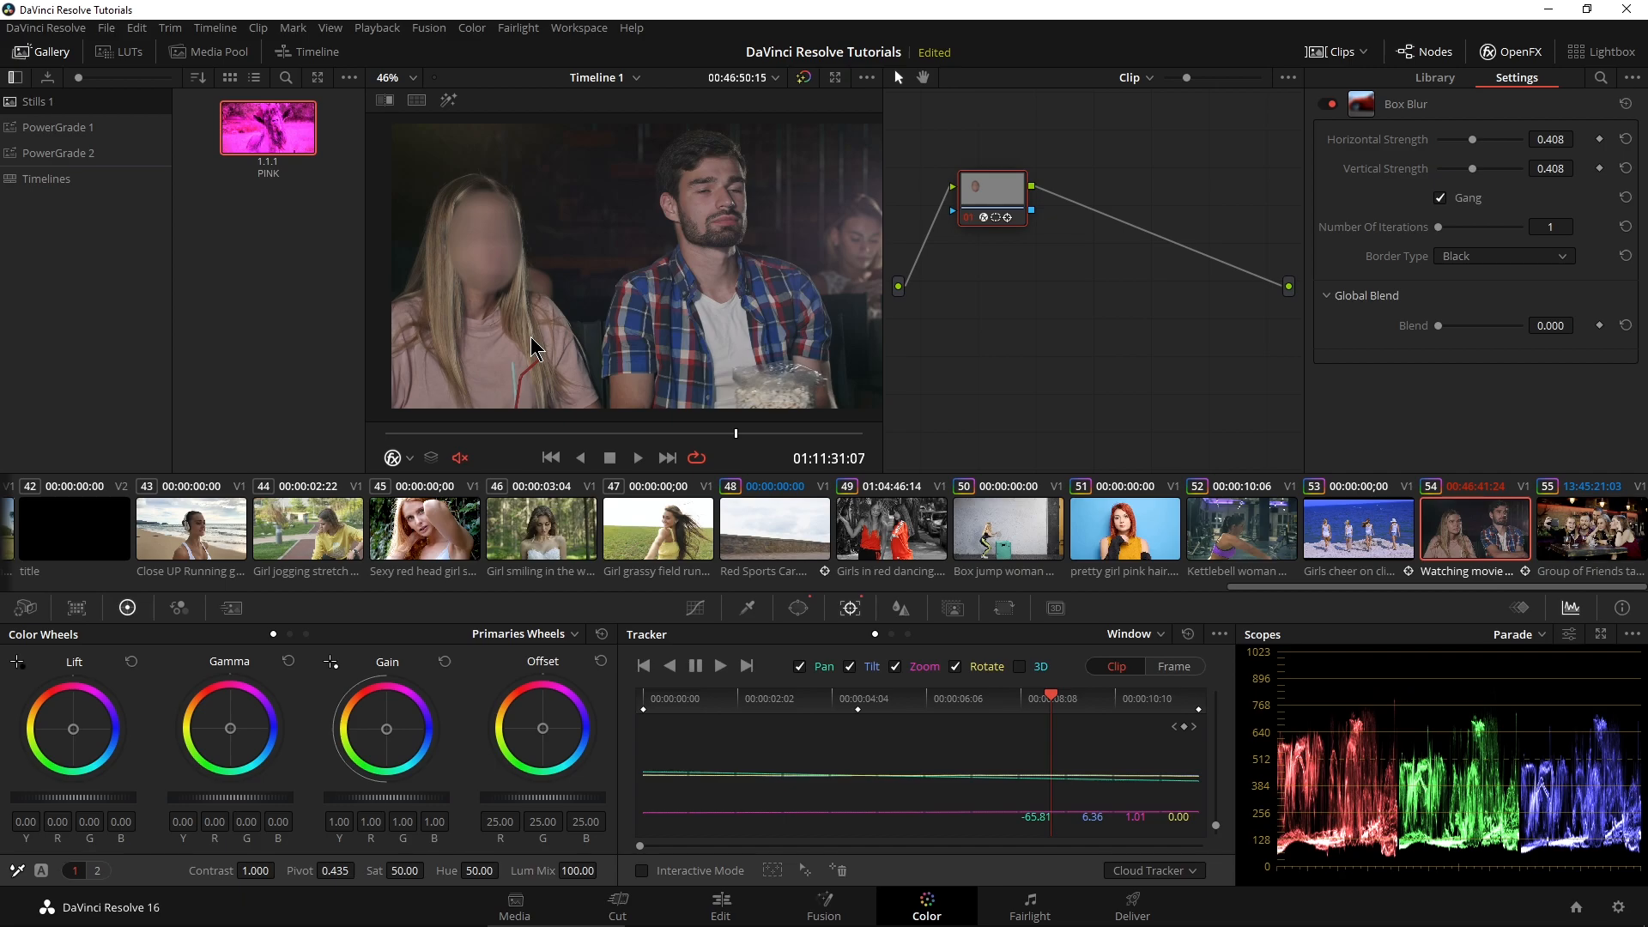
left_click_drag(563, 310, 589, 319)
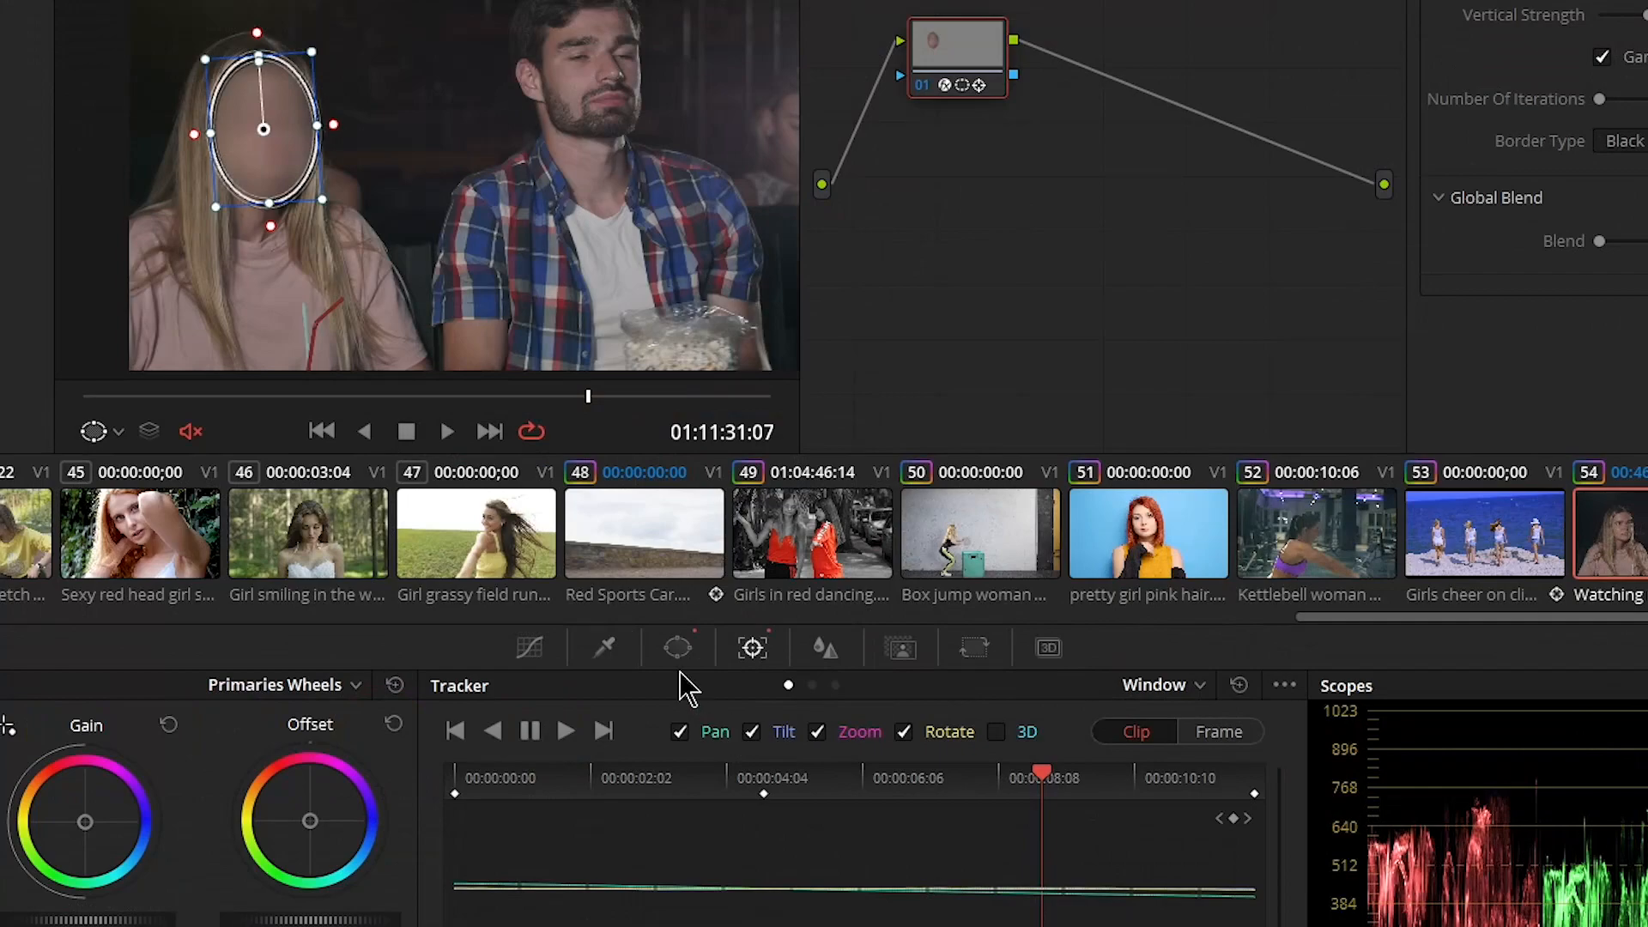
left_click(798, 608)
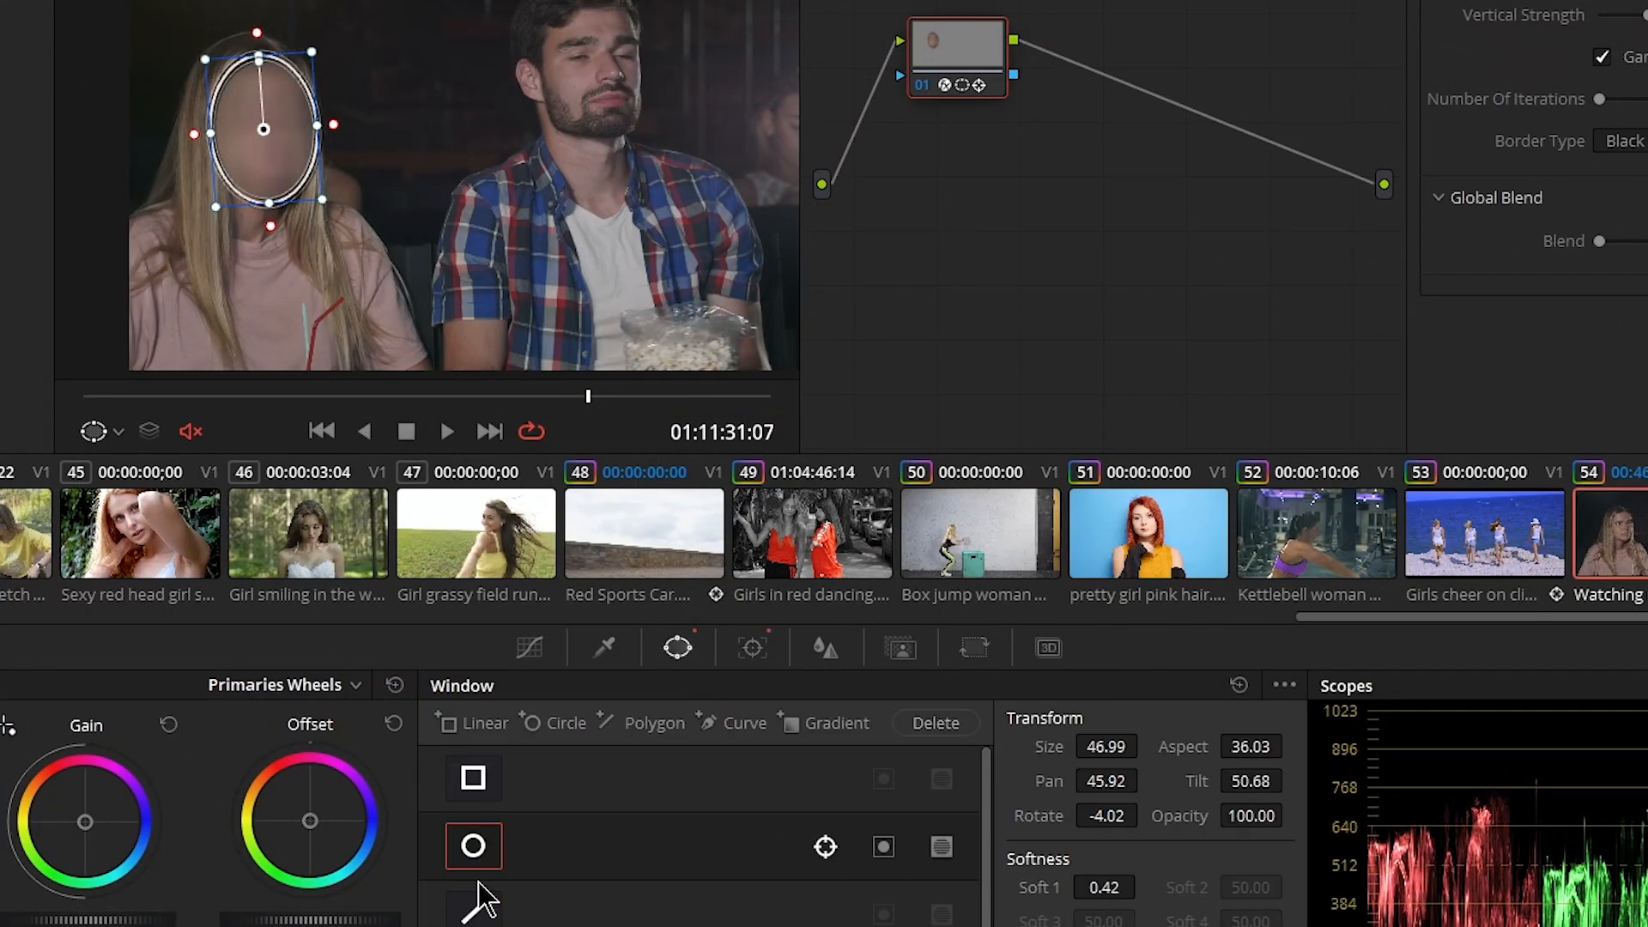
left_click(881, 850)
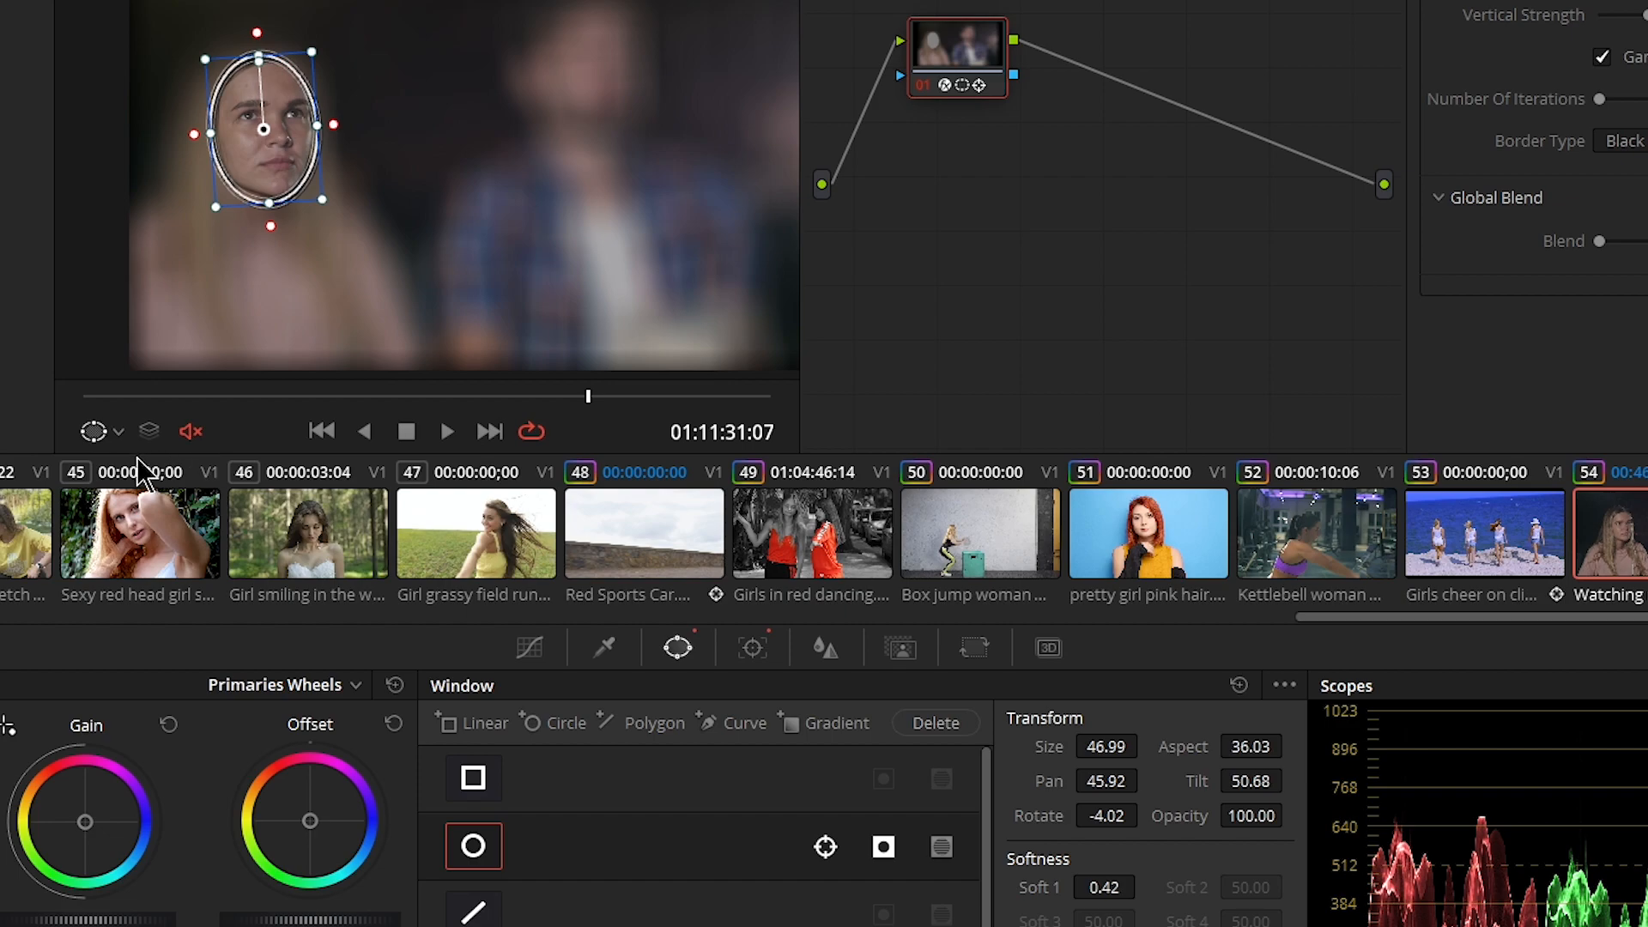
left_click(119, 432)
left_click(121, 475)
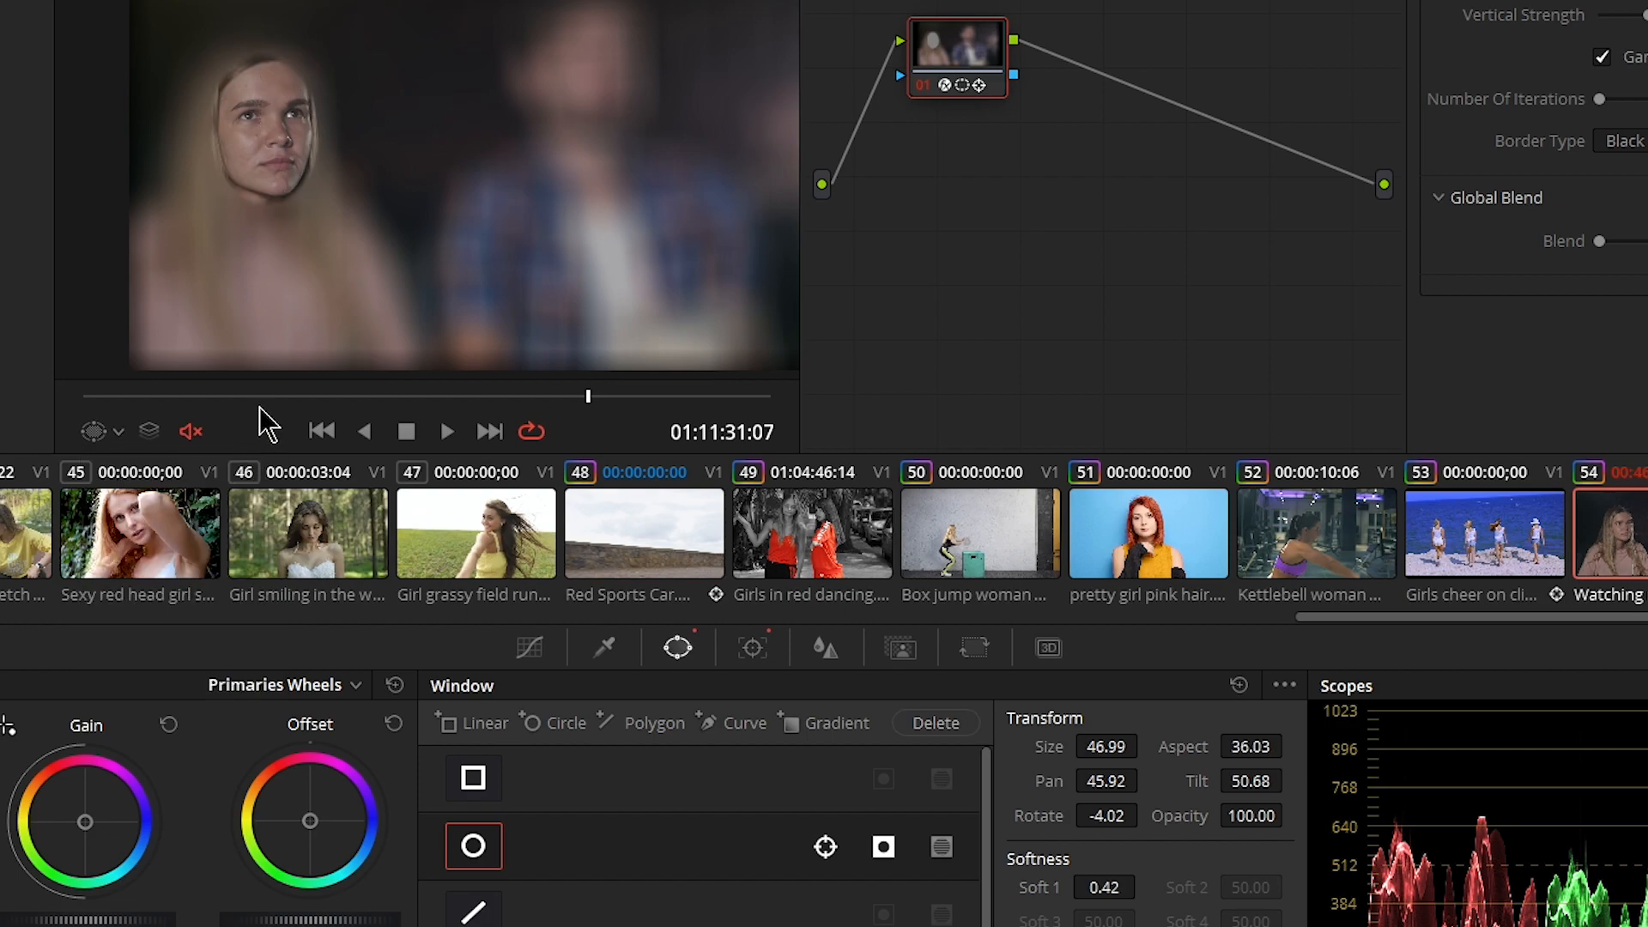
Step: Play and scrub the clip to review the inverted blur around the woman's face
key("space")
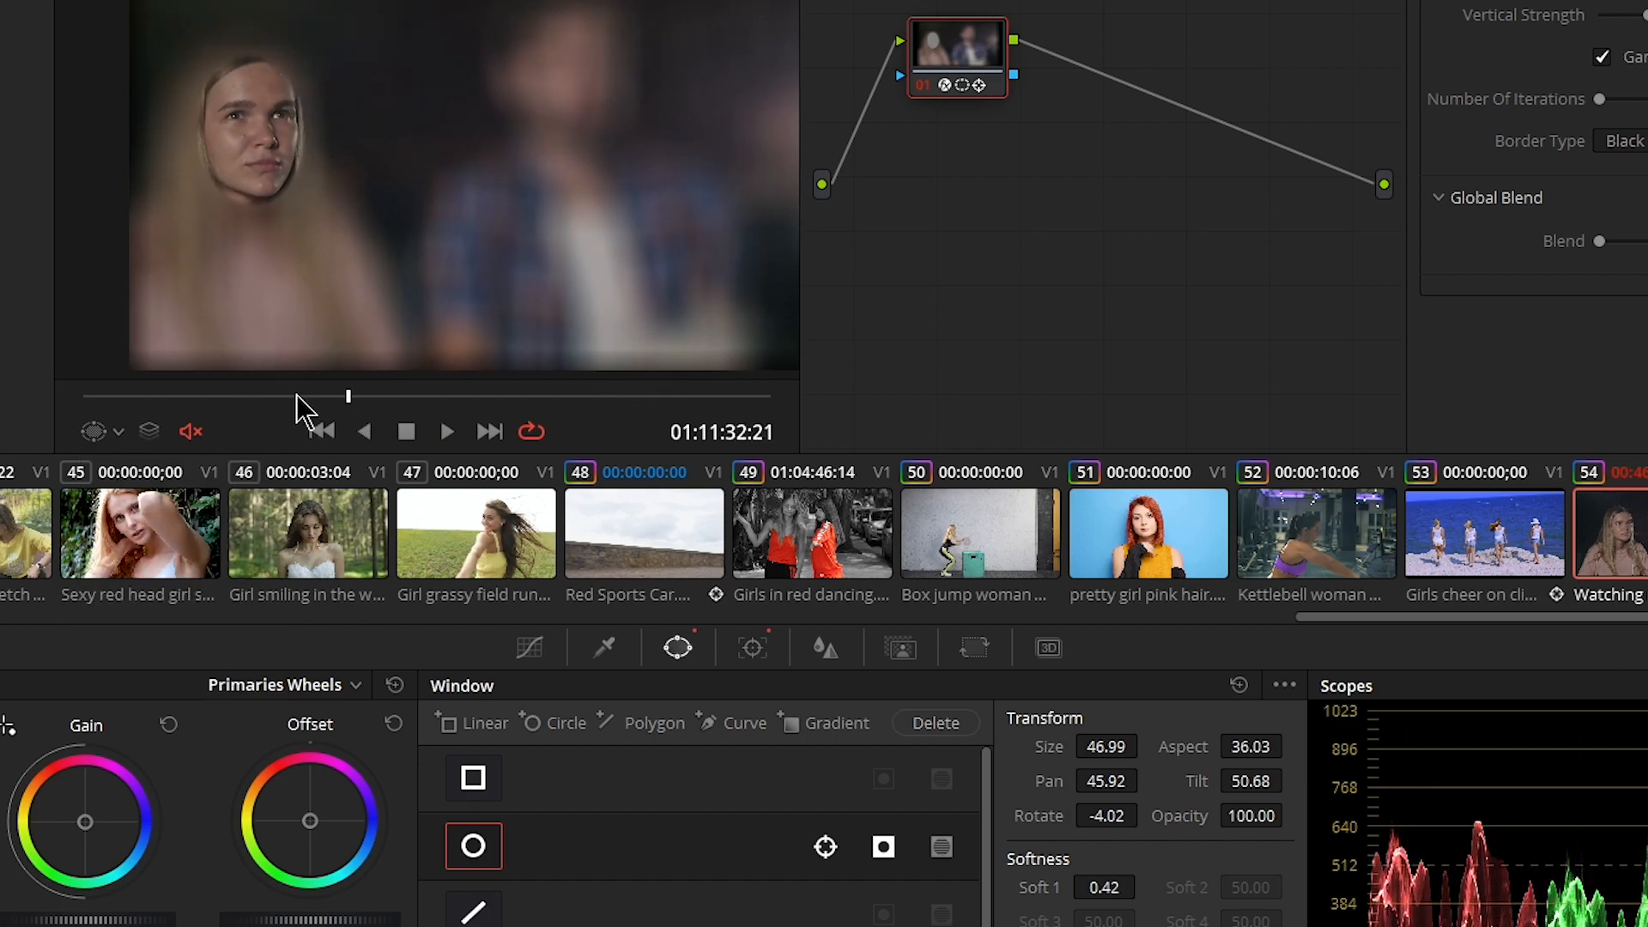
left_click(225, 397)
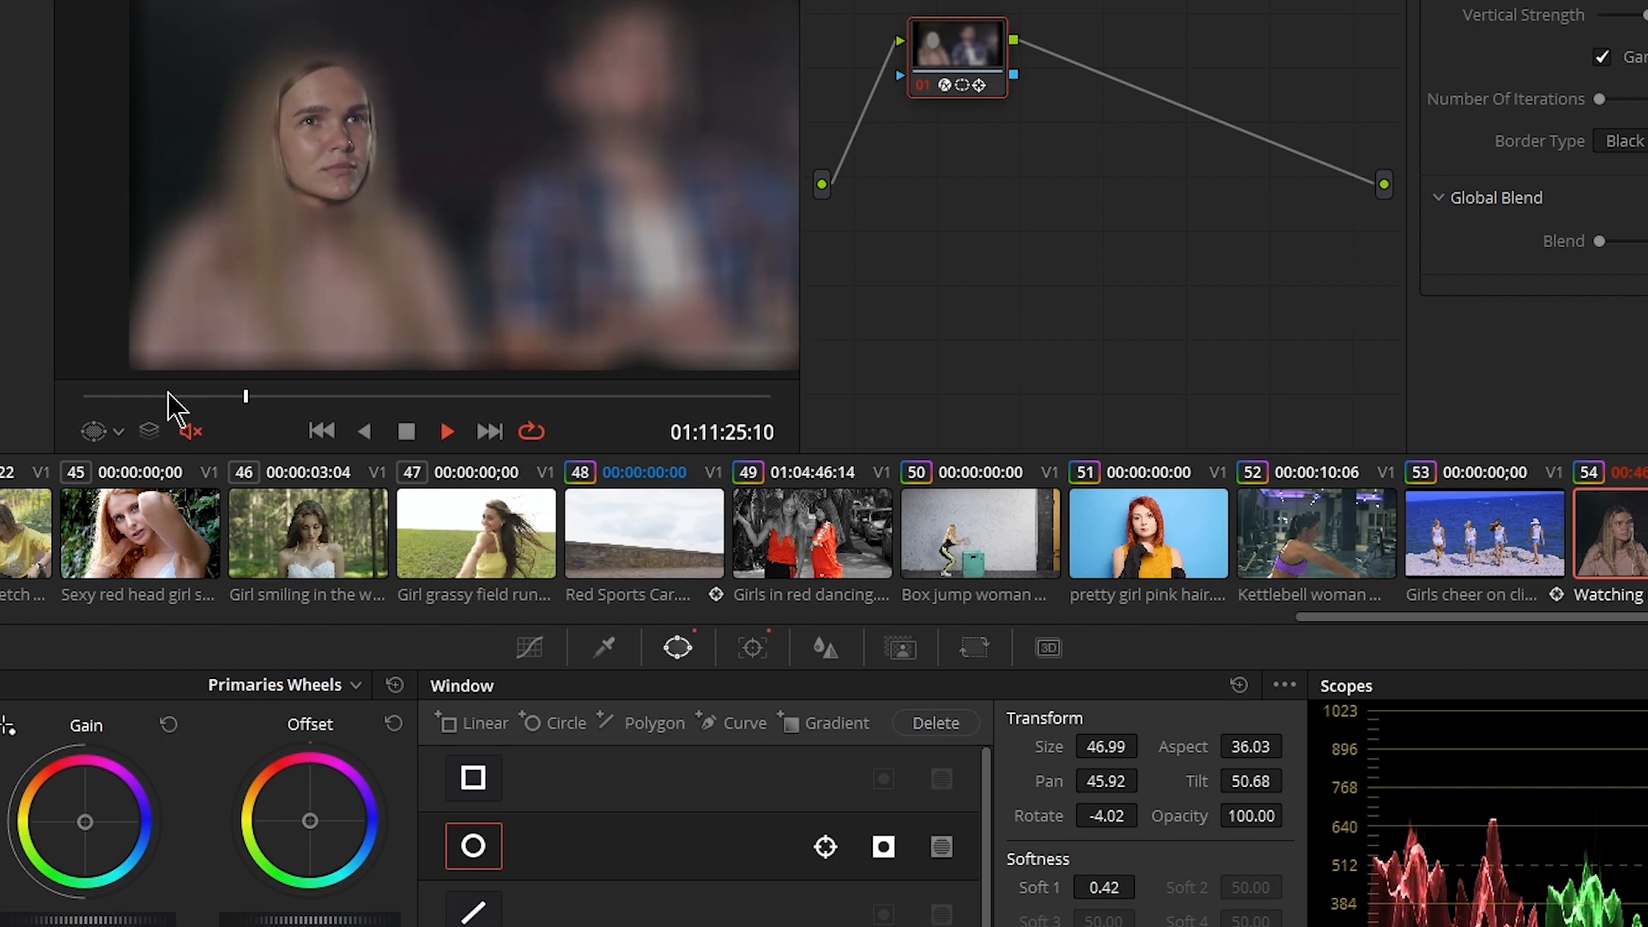
key("space")
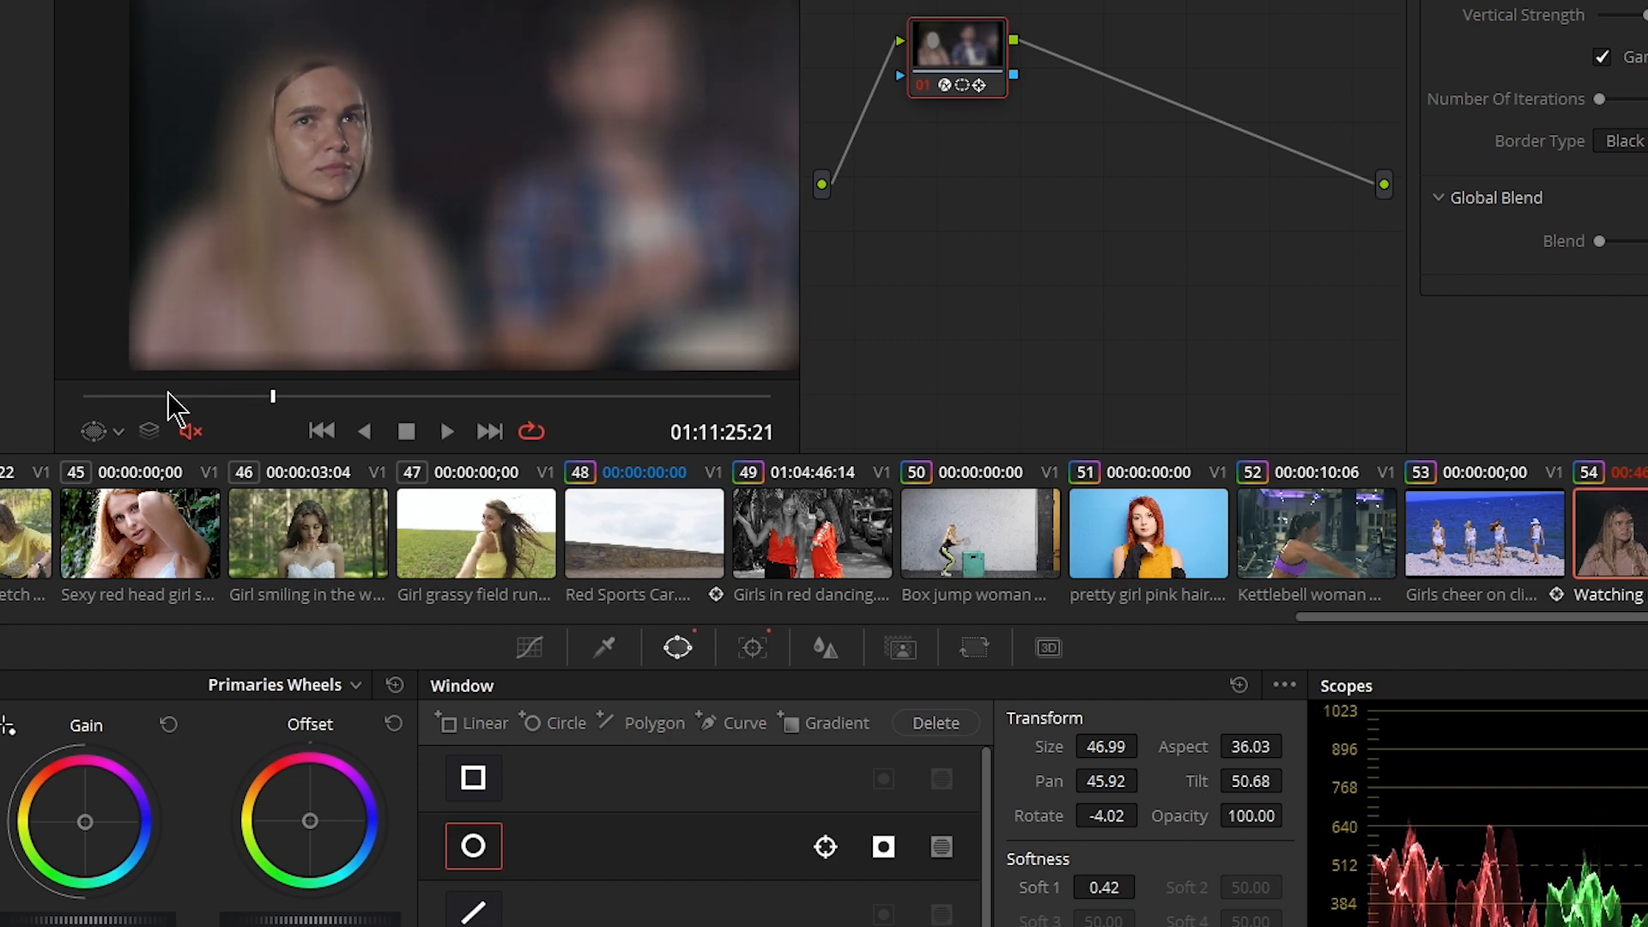
Step: Turn off the circular window's inversion to blur only the face and return to the editing timeline
left_click(884, 847)
left_click(167, 397)
key("space")
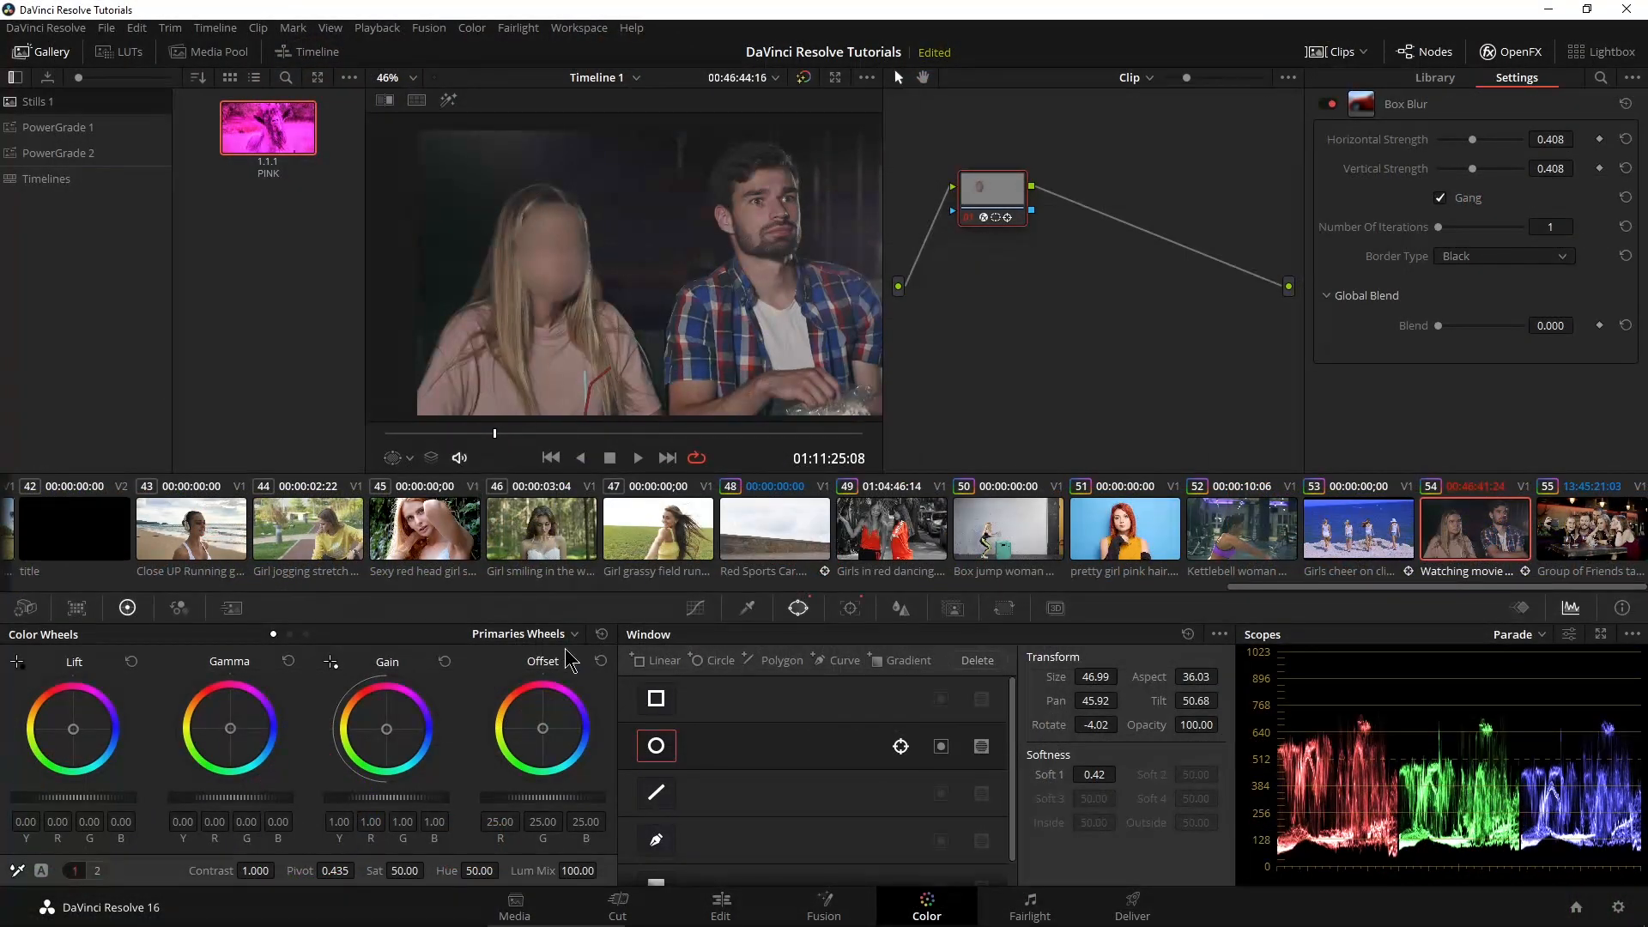
left_click(721, 905)
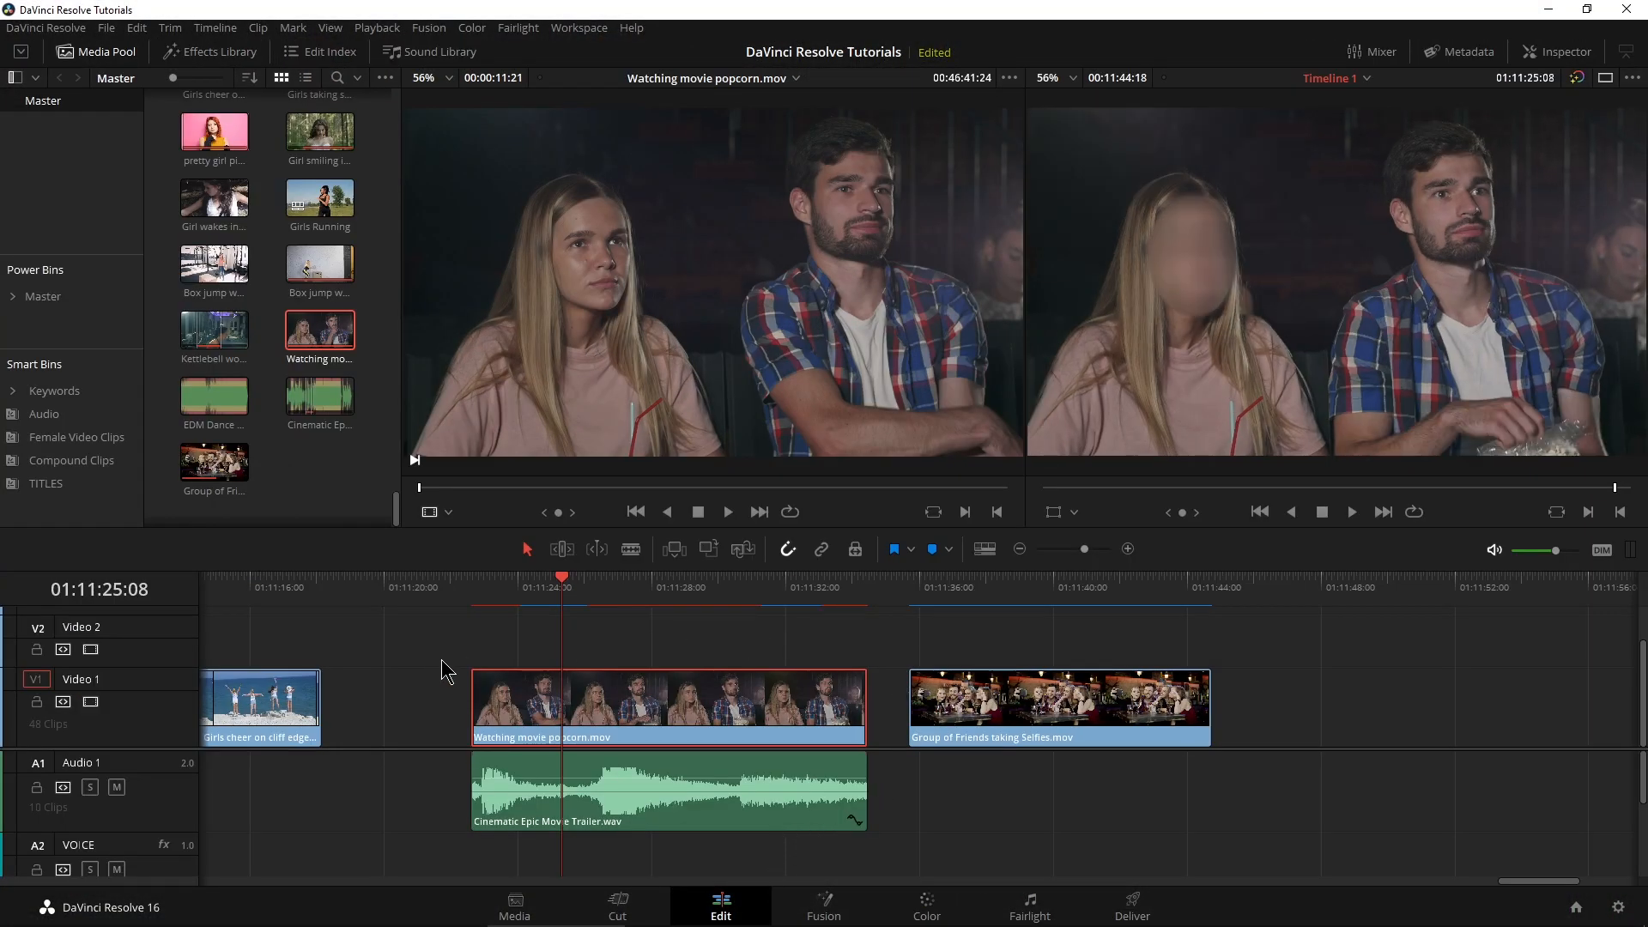